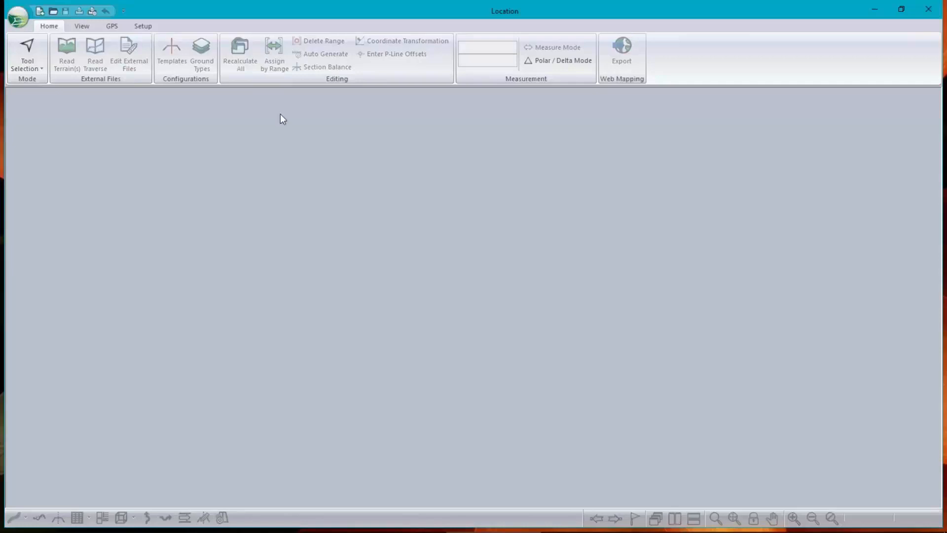
Create a new design using the terrain surface OG.terx from the VOptDemo folder as original ground
{"action": "left_click", "coordinate": [20, 20]}
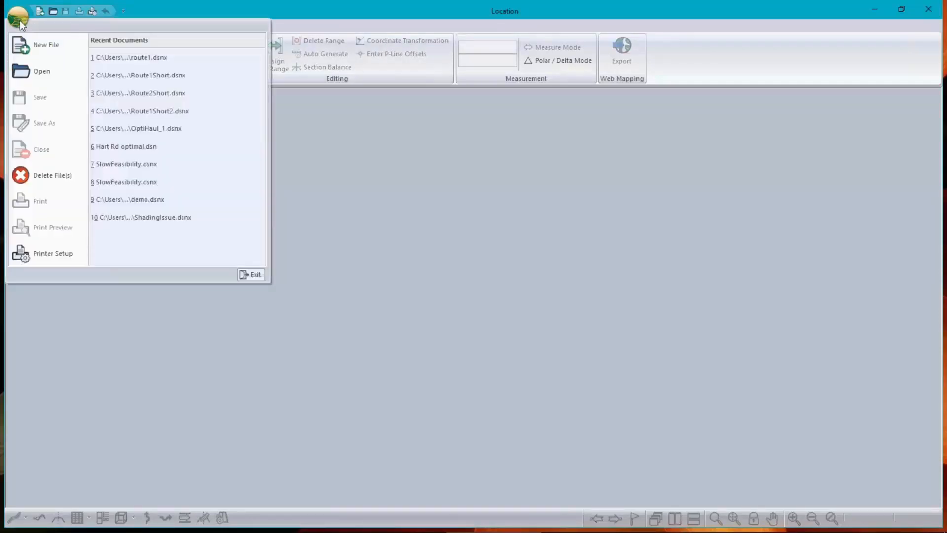
{"action": "left_click", "coordinate": [32, 45]}
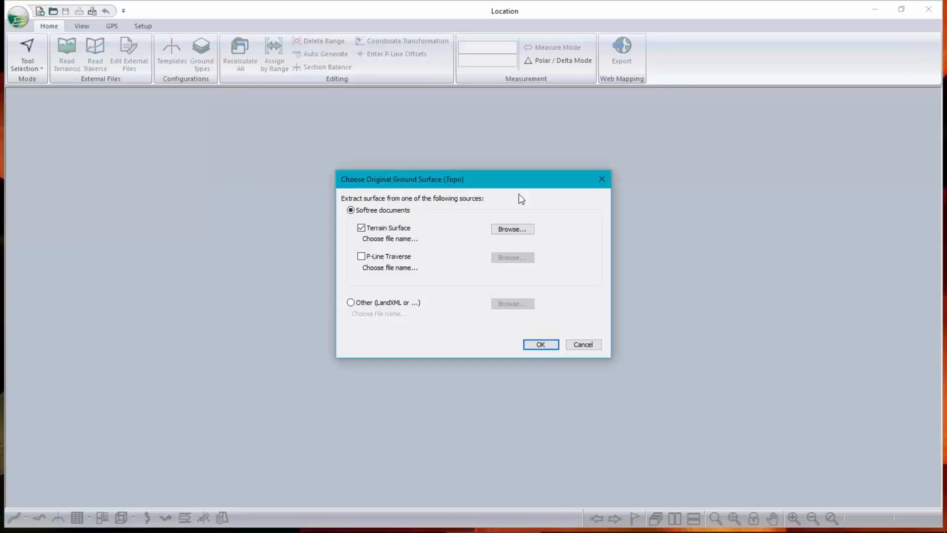
{"action": "left_click", "coordinate": [527, 229]}
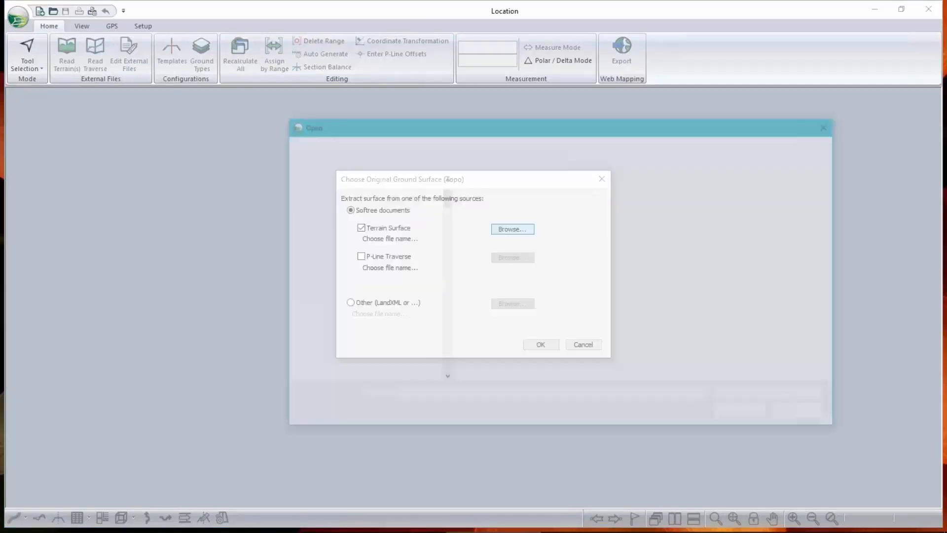
{"action": "left_click", "coordinate": [499, 211]}
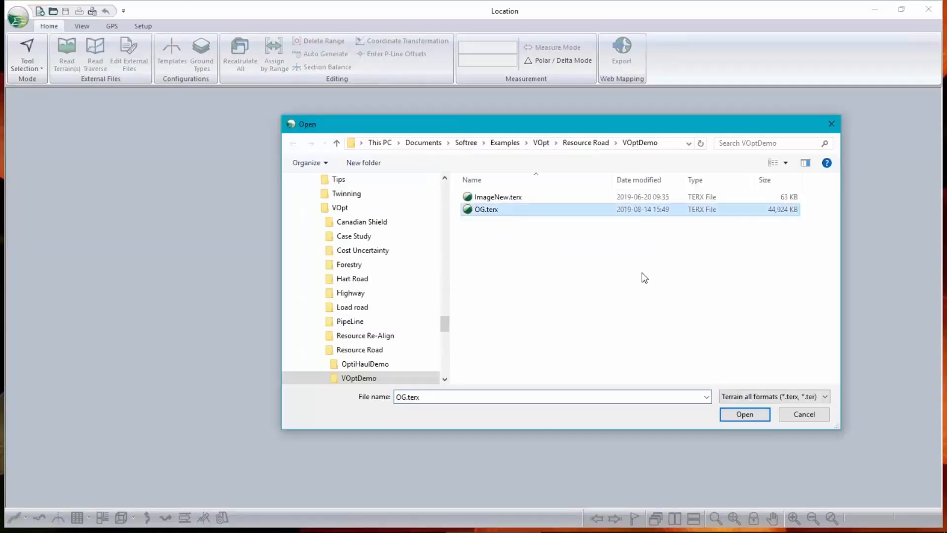
{"action": "left_click", "coordinate": [746, 415]}
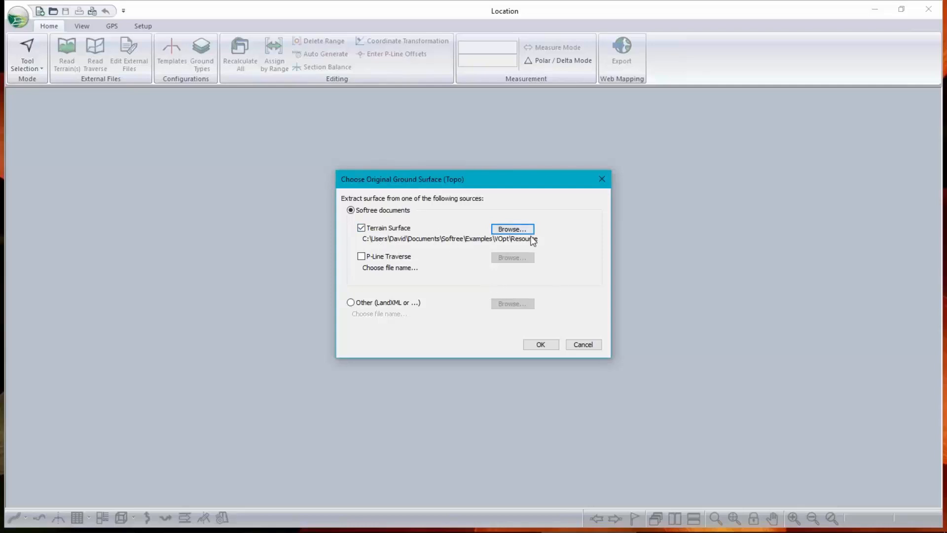
{"action": "left_click", "coordinate": [544, 341]}
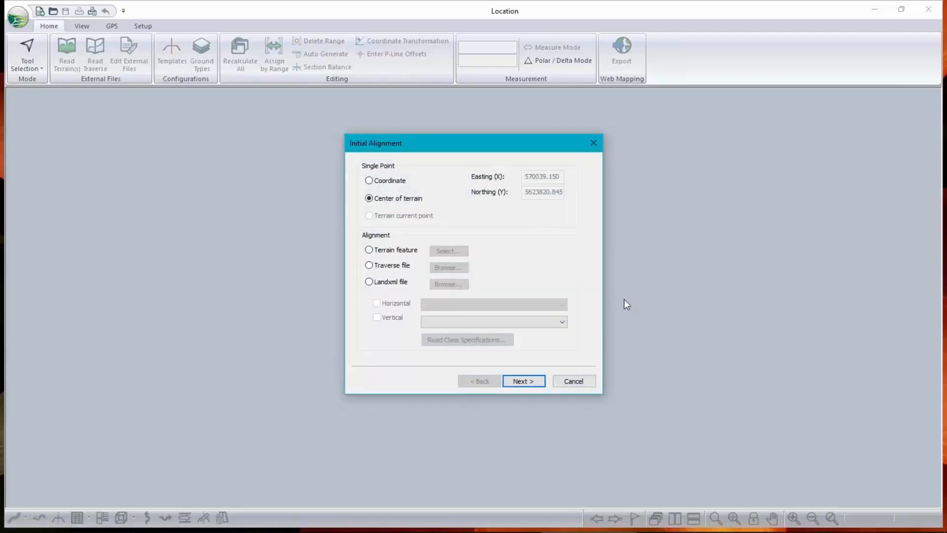
Import the horizontal and FGCenter vertical alignments from the LandXML file route 1+vert.xml, using the default standard template
{"action": "left_click", "coordinate": [378, 284]}
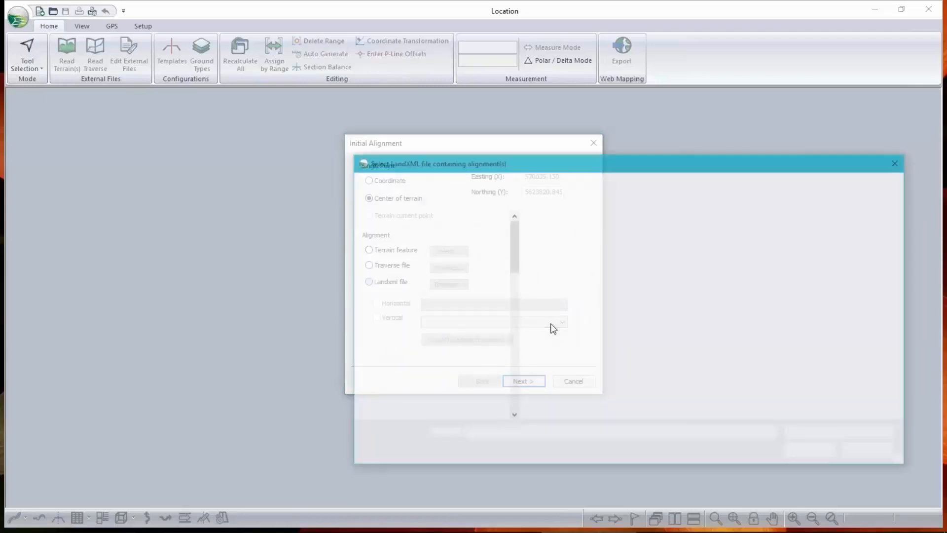
{"action": "left_click", "coordinate": [569, 247]}
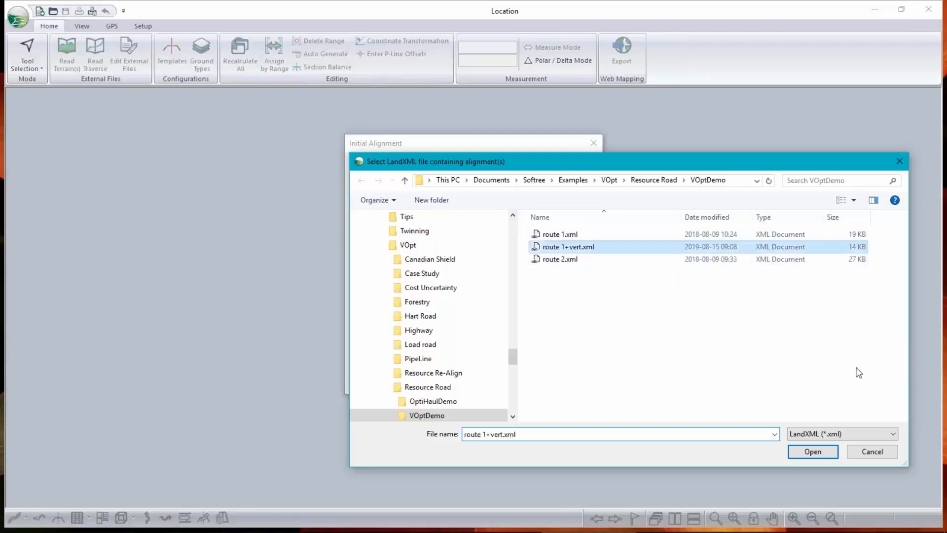
{"action": "left_click", "coordinate": [813, 451]}
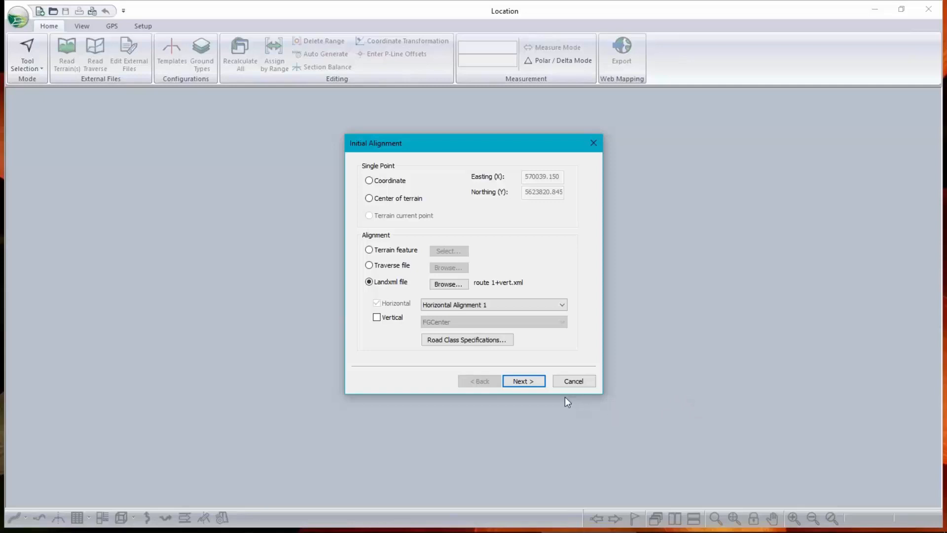
{"action": "left_click", "coordinate": [377, 318]}
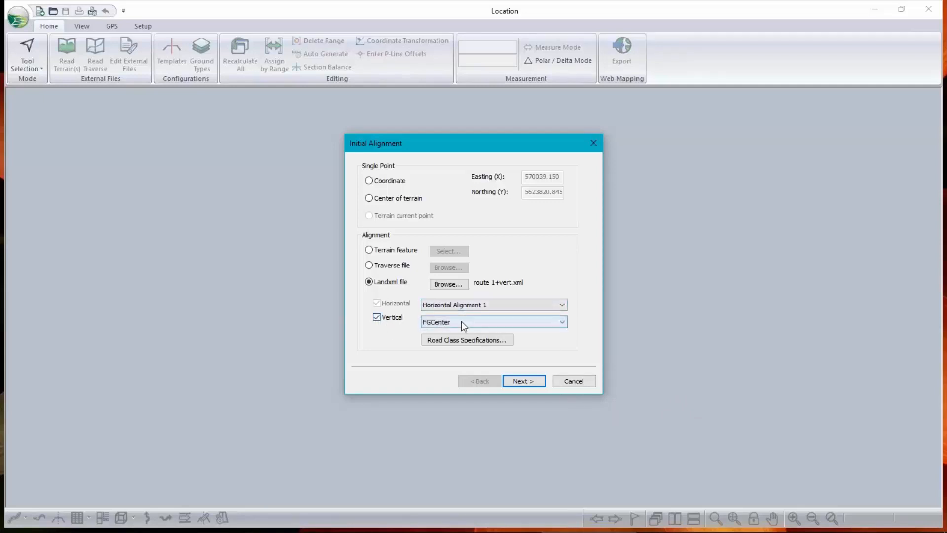
{"action": "left_click", "coordinate": [544, 383]}
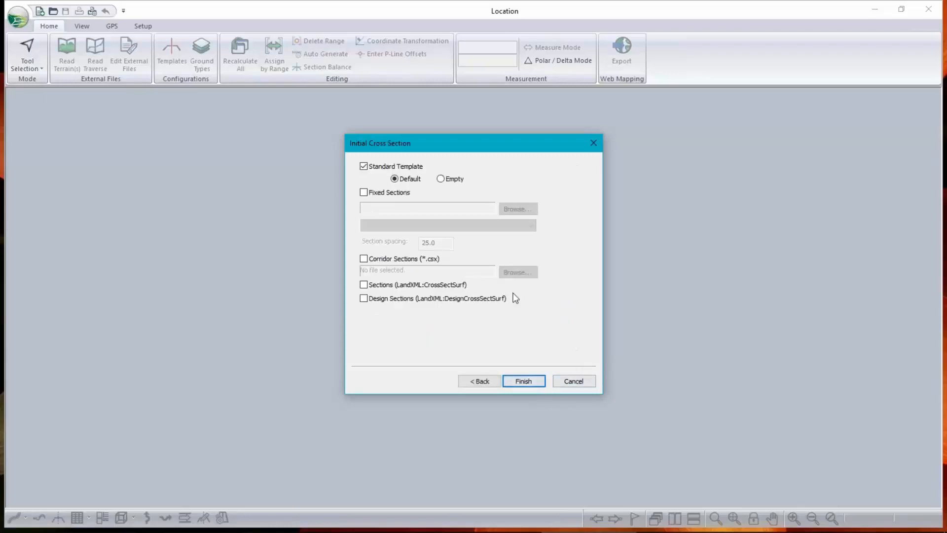
{"action": "left_click", "coordinate": [523, 380]}
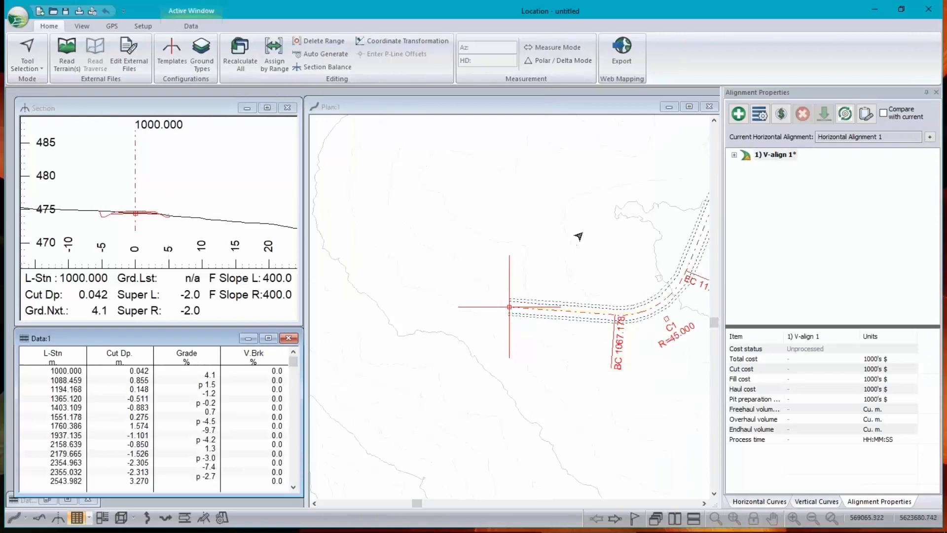
Look over the imported route in plan, and bring up its profile to inspect the vertical curves
{"action": "mouse_move", "coordinate": [598, 235]}
{"action": "middle_mouse_down"}
{"action": "mouse_move", "coordinate": [516, 235]}
{"action": "mouse_move", "coordinate": [475, 317]}
{"action": "middle_mouse_up"}
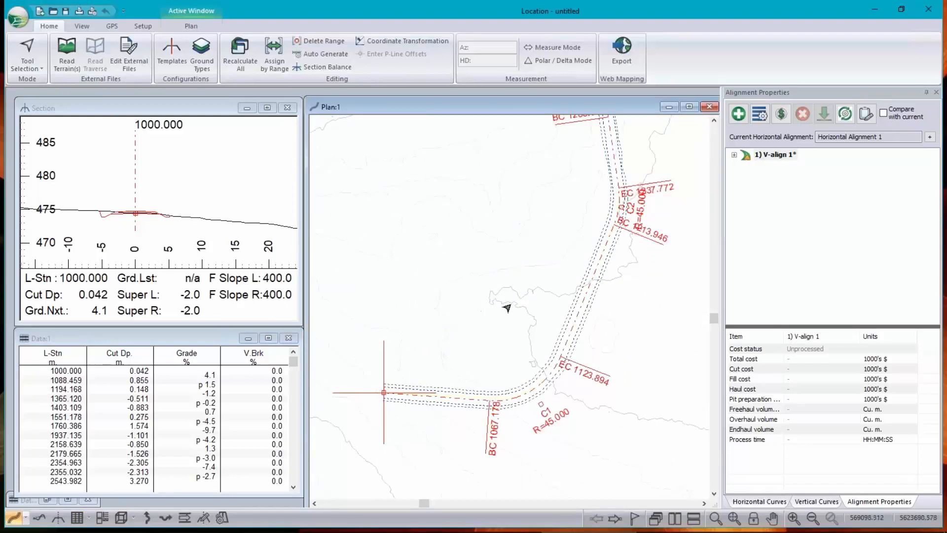
{"action": "left_click", "coordinate": [39, 519]}
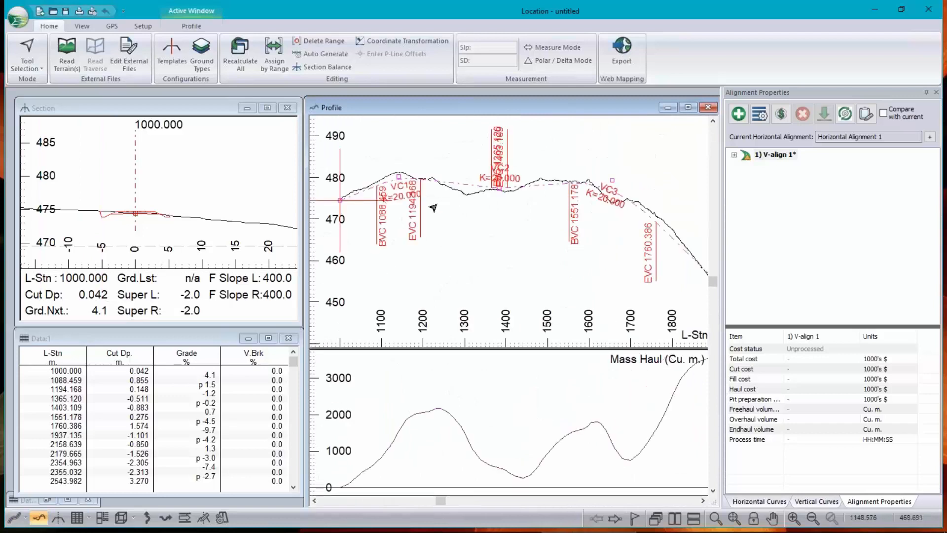
{"action": "mouse_move", "coordinate": [649, 256]}
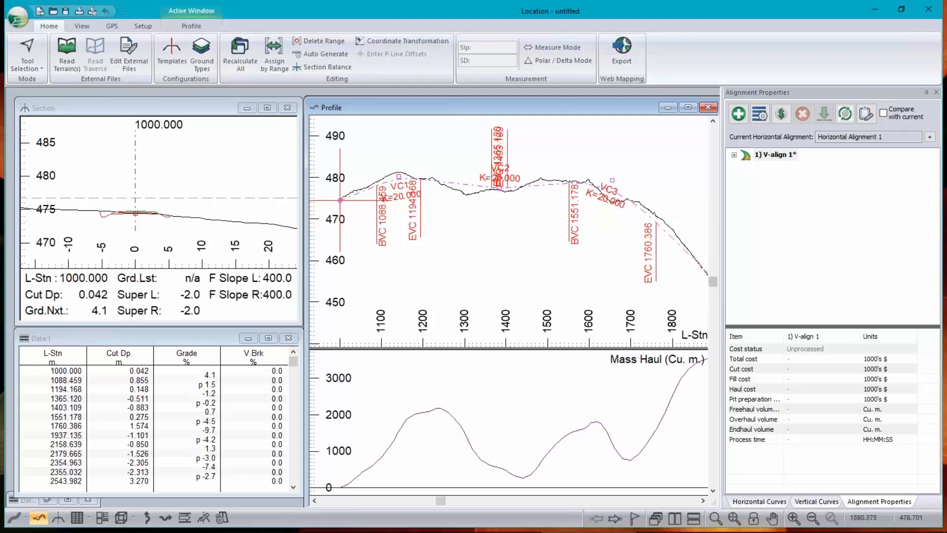
{"action": "mouse_move", "coordinate": [623, 184]}
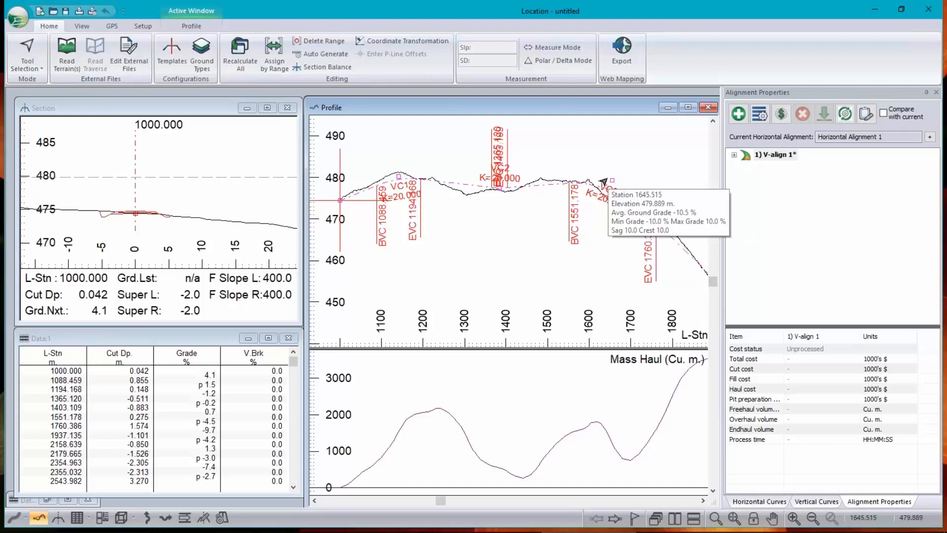
Calculate costs and haul for V-align 1 only, and dismiss the calculation log
{"action": "left_click", "coordinate": [782, 115]}
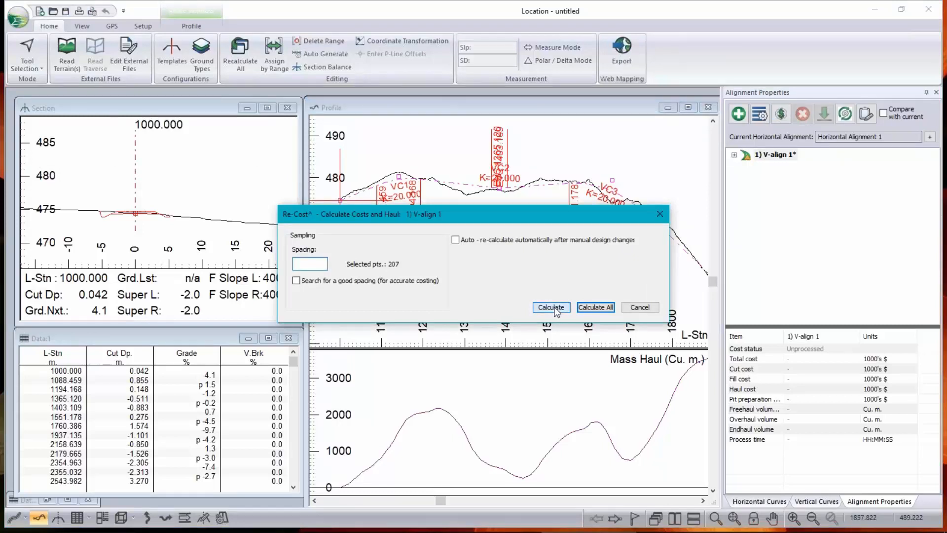
{"action": "left_click", "coordinate": [553, 307]}
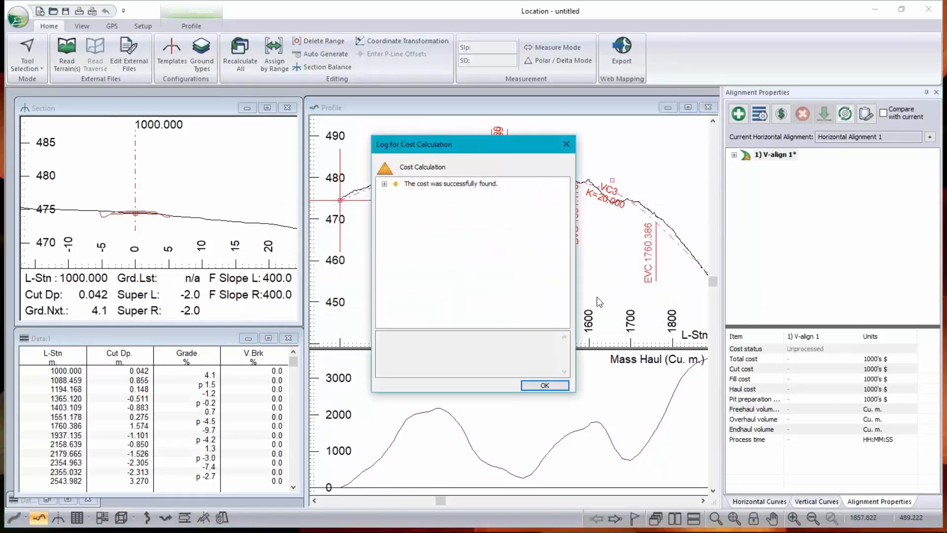
{"action": "left_click", "coordinate": [551, 388]}
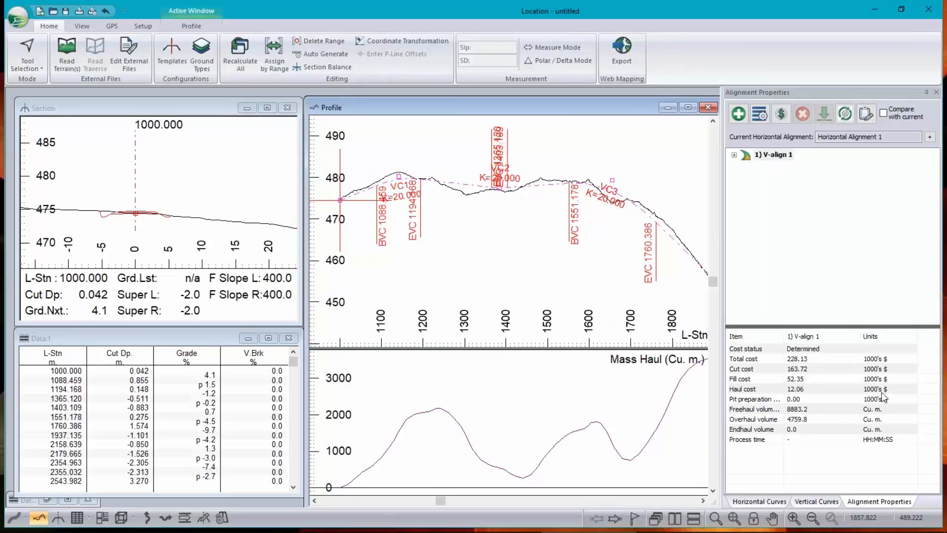
Examine the full-length profile with its mass haul diagram and the table of cut and fill volumes
{"action": "mouse_move", "coordinate": [540, 243]}
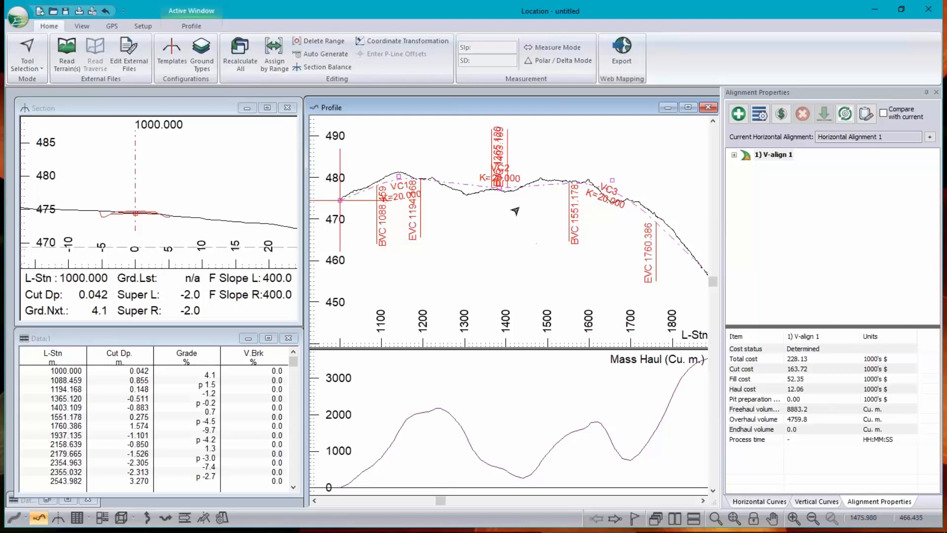
{"action": "mouse_move", "coordinate": [480, 221]}
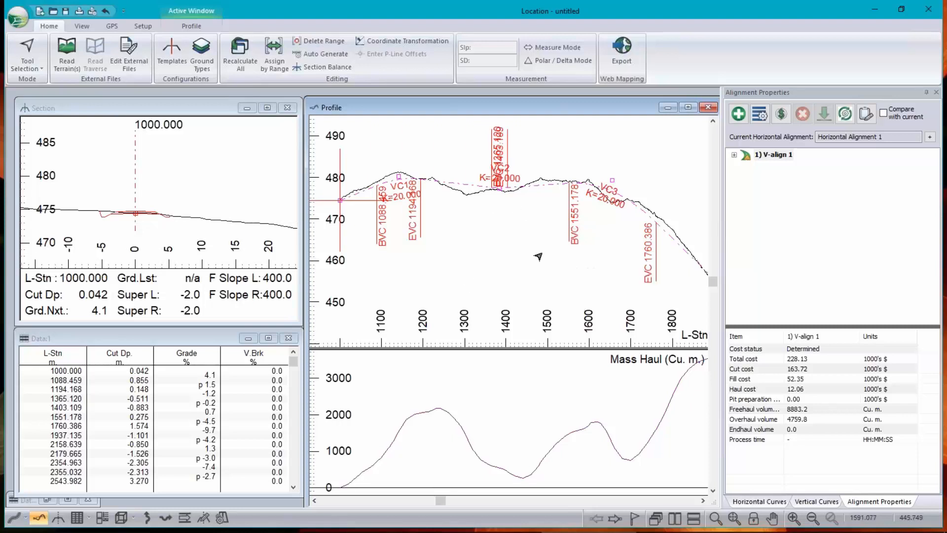
{"action": "scroll", "coordinate": [499, 218], "scroll_direction": "down", "scroll_amount": 2}
{"action": "scroll", "coordinate": [499, 219], "scroll_direction": "down", "scroll_amount": 2}
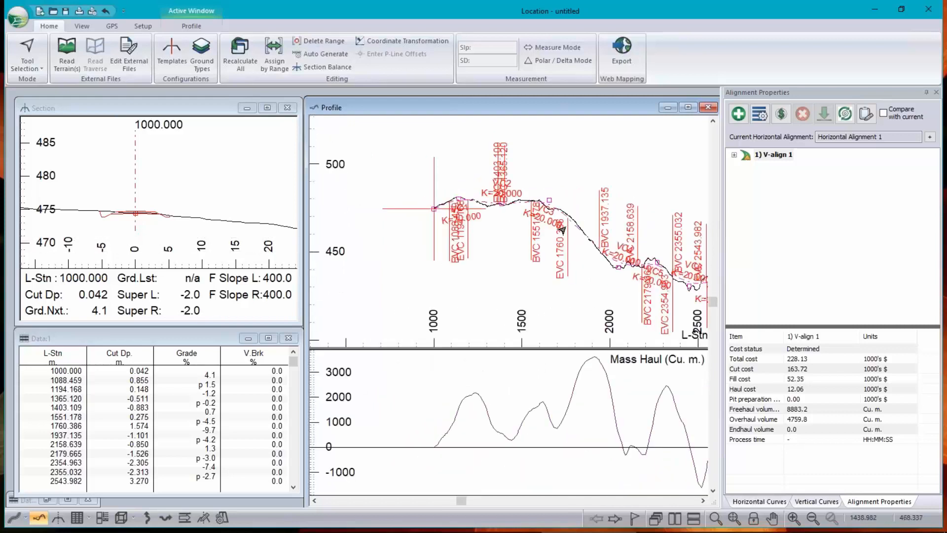
{"action": "middle_click_drag", "start_coordinate": [634, 238], "coordinate": [564, 205]}
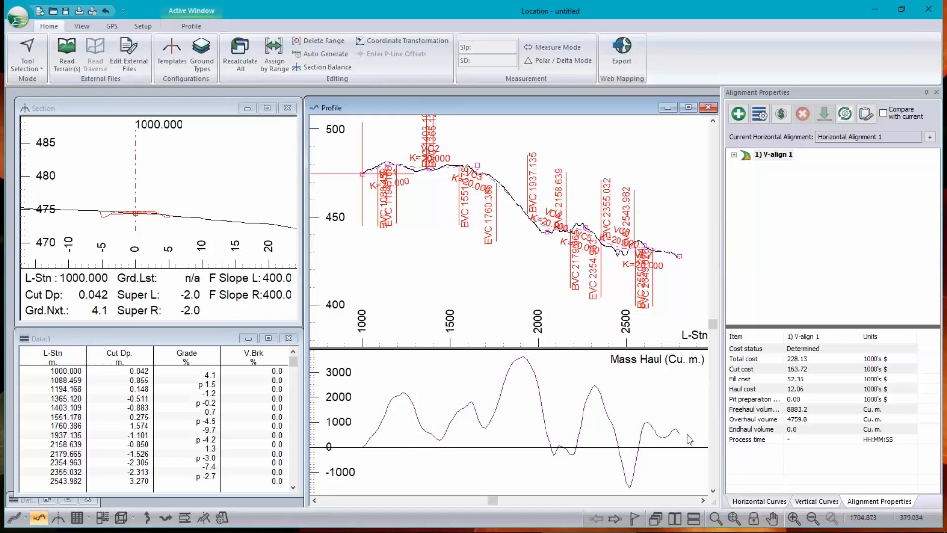
{"action": "mouse_move", "coordinate": [687, 435]}
{"action": "left_click", "coordinate": [50, 503]}
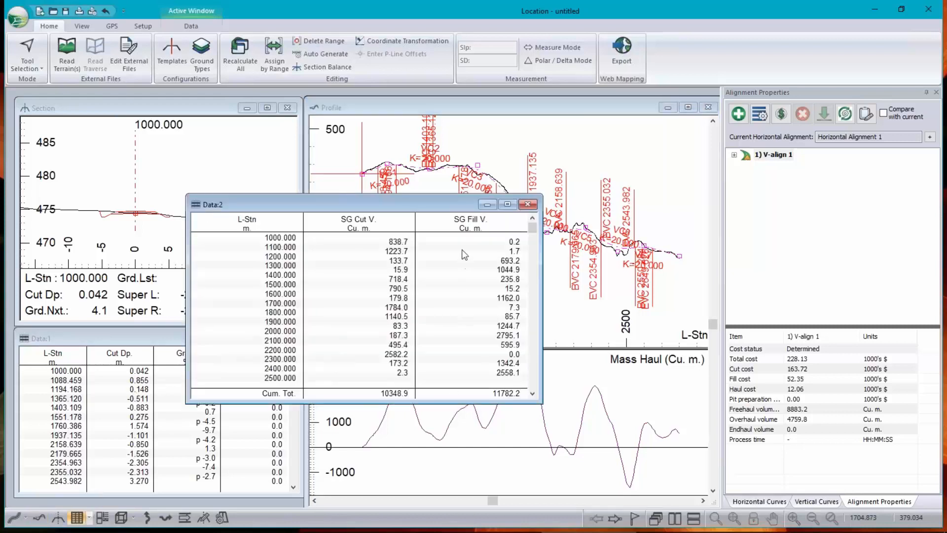
{"action": "left_click", "coordinate": [486, 205]}
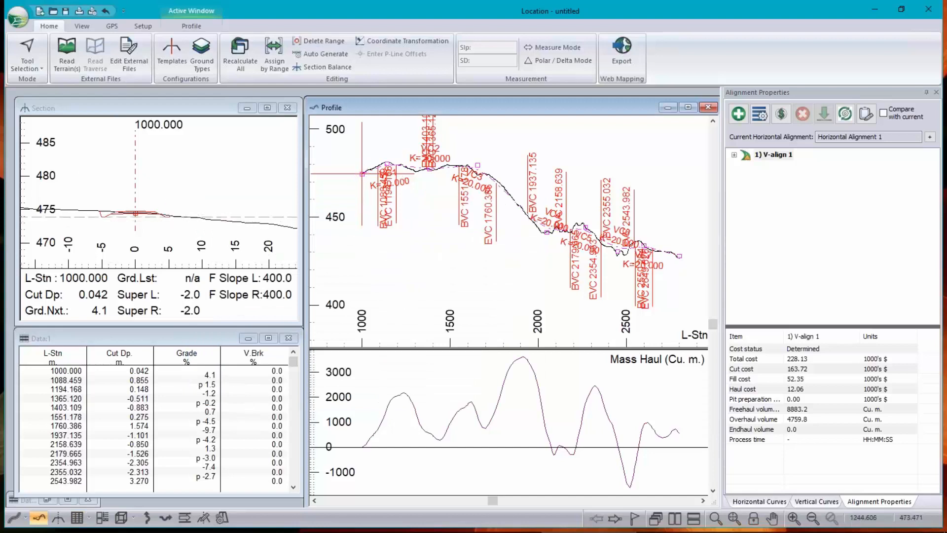
Inspect the cross sections near stations 1311 and 1137, and review the total cost of V-align 1
{"action": "left_click", "coordinate": [417, 169]}
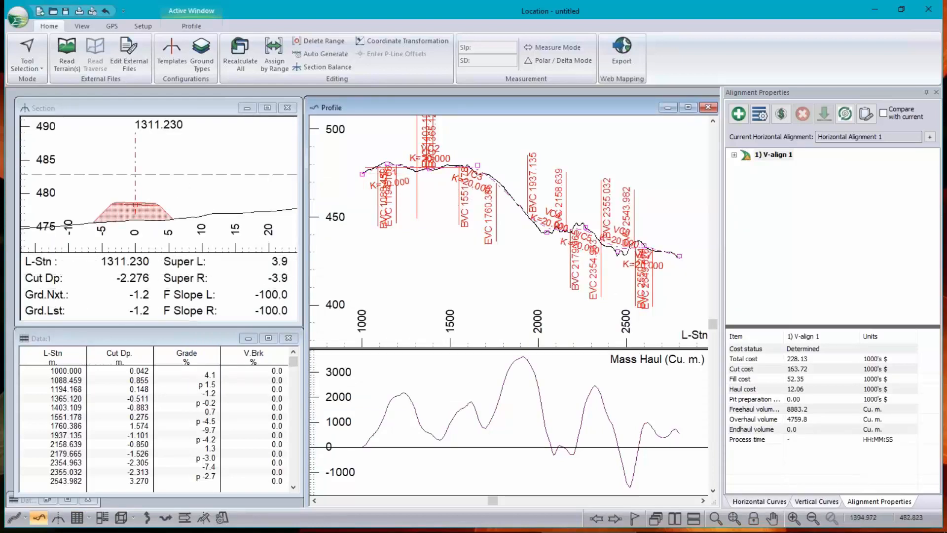
{"action": "left_click", "coordinate": [385, 166]}
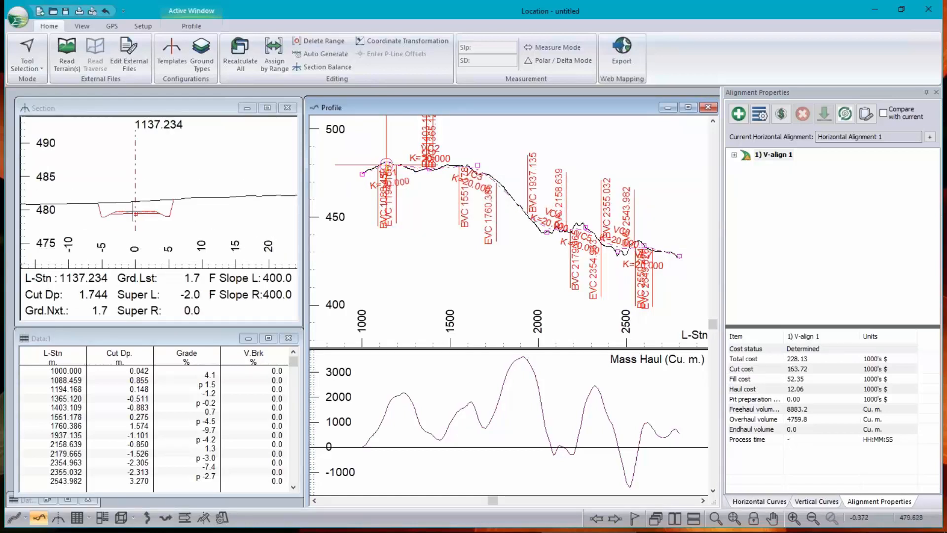
{"action": "scroll", "coordinate": [136, 203], "scroll_direction": "up", "scroll_amount": 2}
{"action": "middle_click_drag", "start_coordinate": [136, 205], "coordinate": [155, 194]}
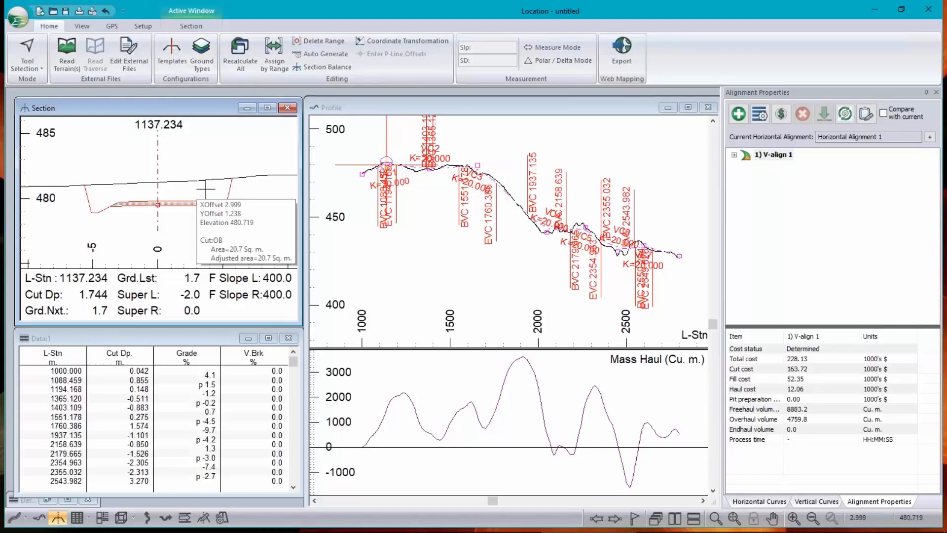
{"action": "left_click", "coordinate": [823, 359]}
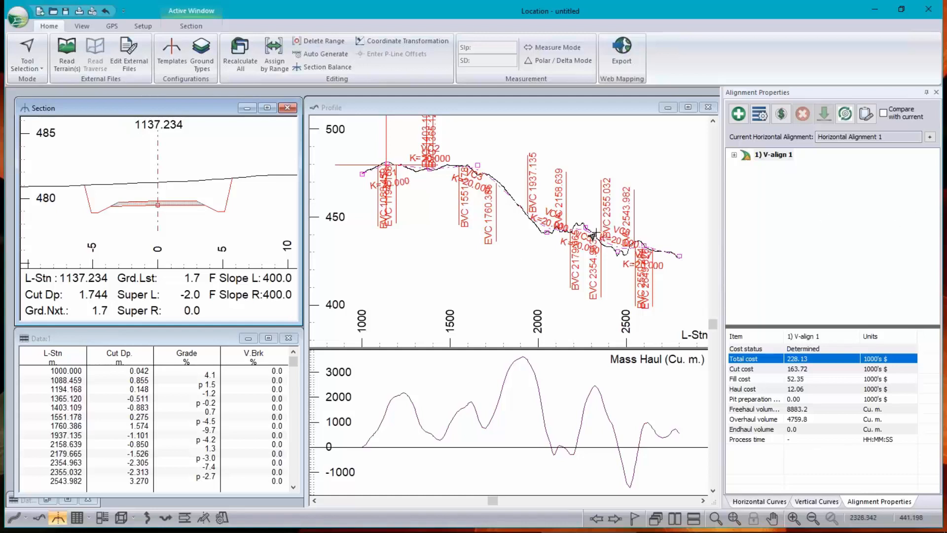
{"action": "mouse_move", "coordinate": [590, 234]}
{"action": "mouse_move", "coordinate": [548, 221]}
Add a new vertical alignment named V-align 2 with the description "quick curves k=20"
{"action": "left_click", "coordinate": [772, 155]}
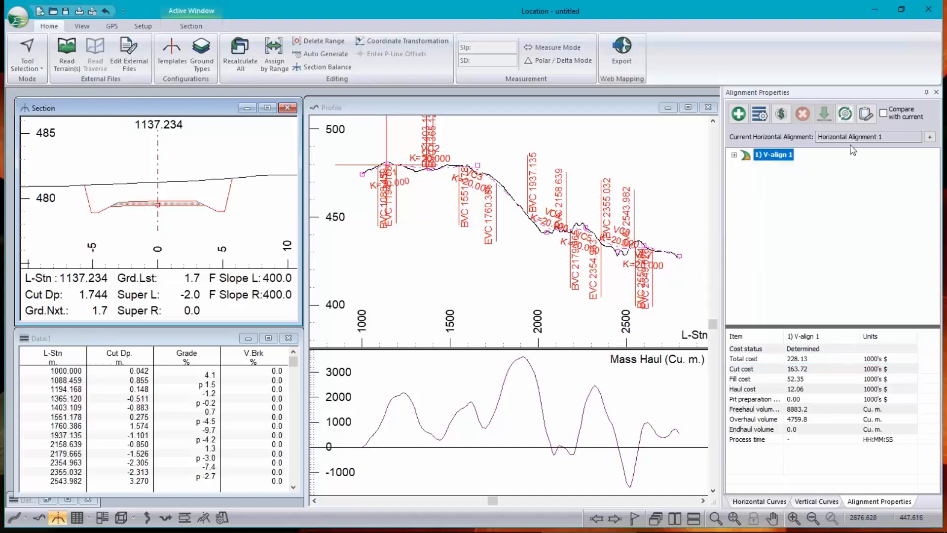
{"action": "left_click", "coordinate": [738, 114]}
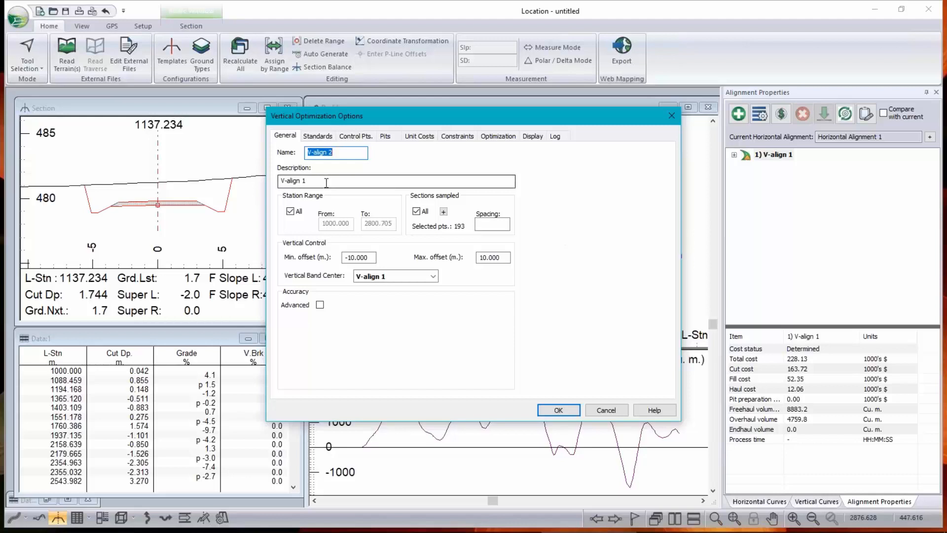
{"action": "key", "text": "Tab"}
{"action": "type", "text": "qui"}
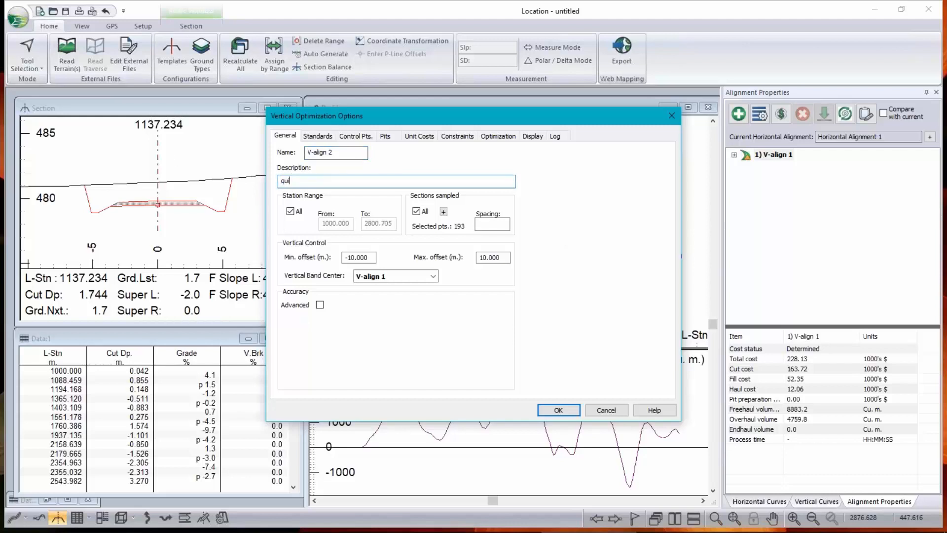
{"action": "type", "text": "ck curves k"}
{"action": "type", "text": "=20"}
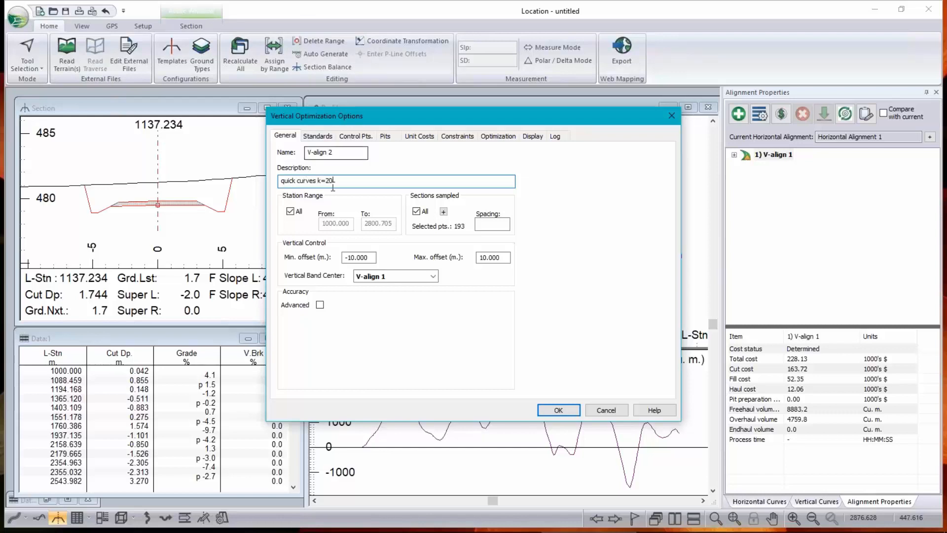
{"action": "left_click_drag", "start_coordinate": [335, 183], "coordinate": [279, 182]}
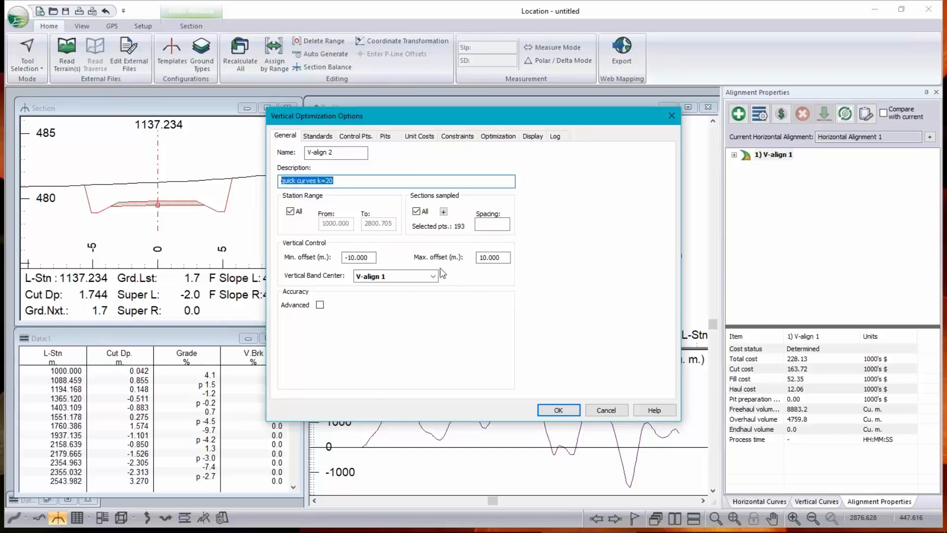
Center the vertical control band on Ground and check the minimum and maximum offsets
{"action": "left_click", "coordinate": [370, 258]}
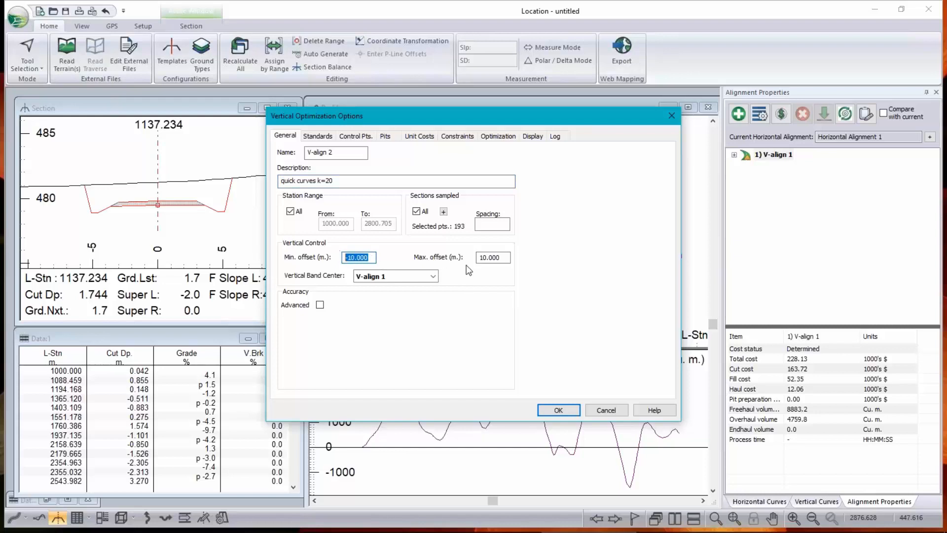
{"action": "key", "text": "Tab"}
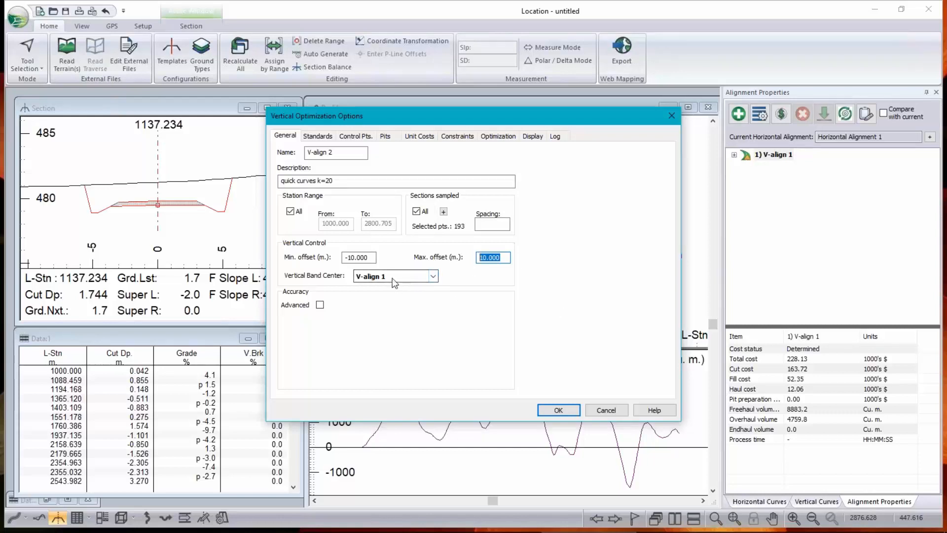
{"action": "left_click", "coordinate": [433, 277]}
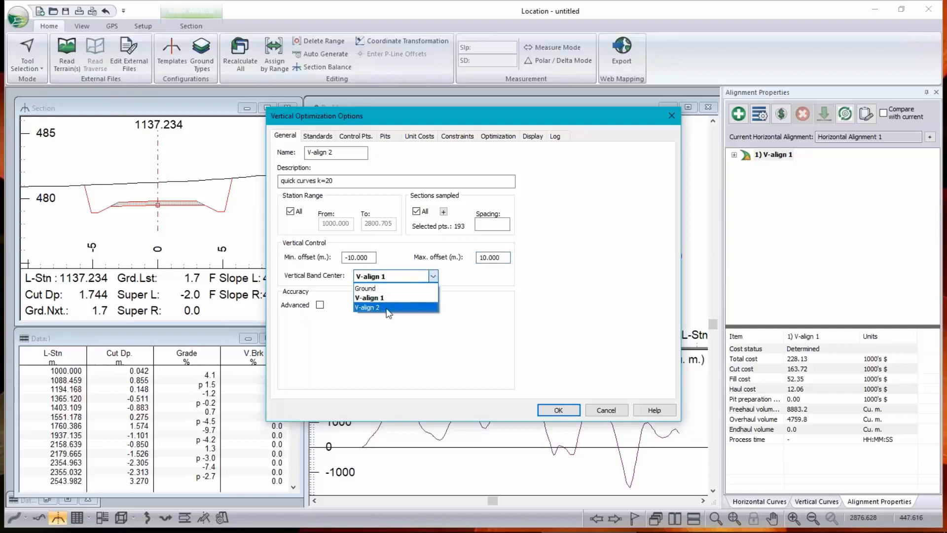
{"action": "left_click", "coordinate": [390, 289]}
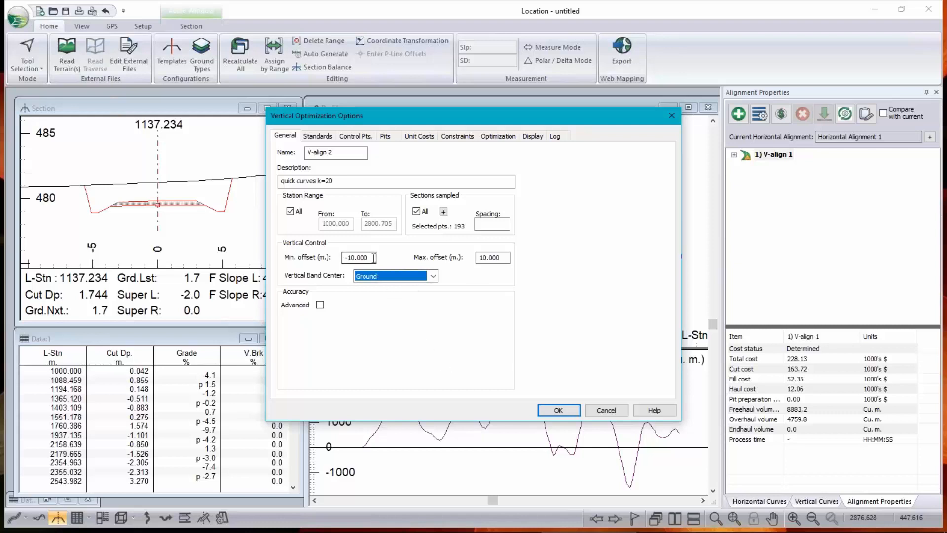
{"action": "left_click_drag", "start_coordinate": [374, 258], "coordinate": [324, 252]}
{"action": "left_click_drag", "start_coordinate": [496, 262], "coordinate": [476, 259]}
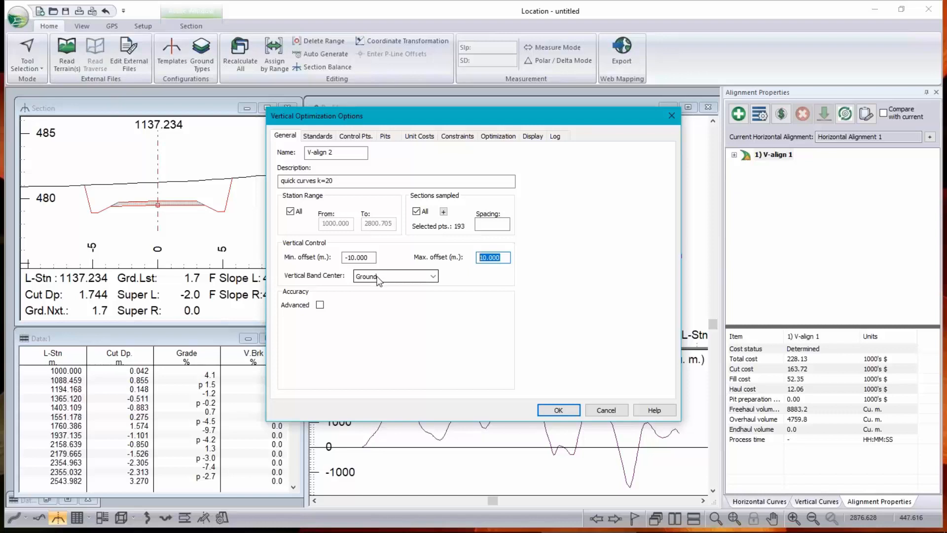
Sample sections at a spacing of 20 m instead of using all sections for the optimization
{"action": "left_click", "coordinate": [418, 213]}
{"action": "left_click", "coordinate": [417, 212]}
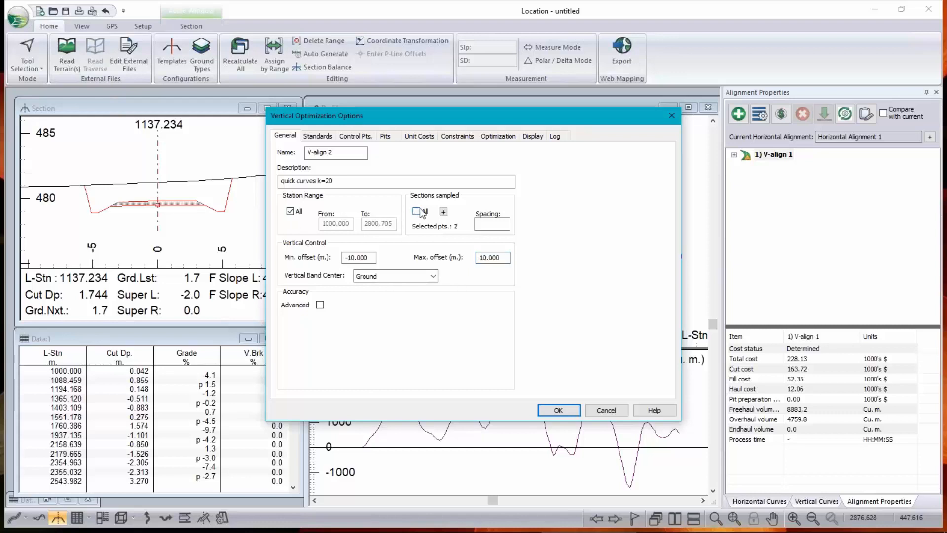
{"action": "left_click", "coordinate": [494, 224]}
{"action": "type", "text": "20"}
{"action": "key", "text": "shift+Home"}
{"action": "left_click_drag", "start_coordinate": [476, 118], "coordinate": [514, 112]}
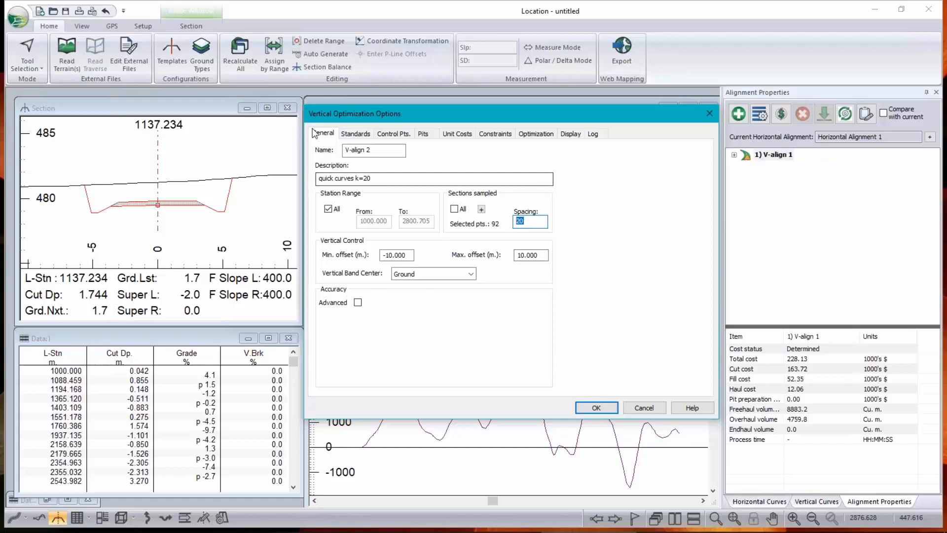
Enforce a minimum curve length of 20 m in the alignment standards
{"action": "left_click", "coordinate": [361, 137]}
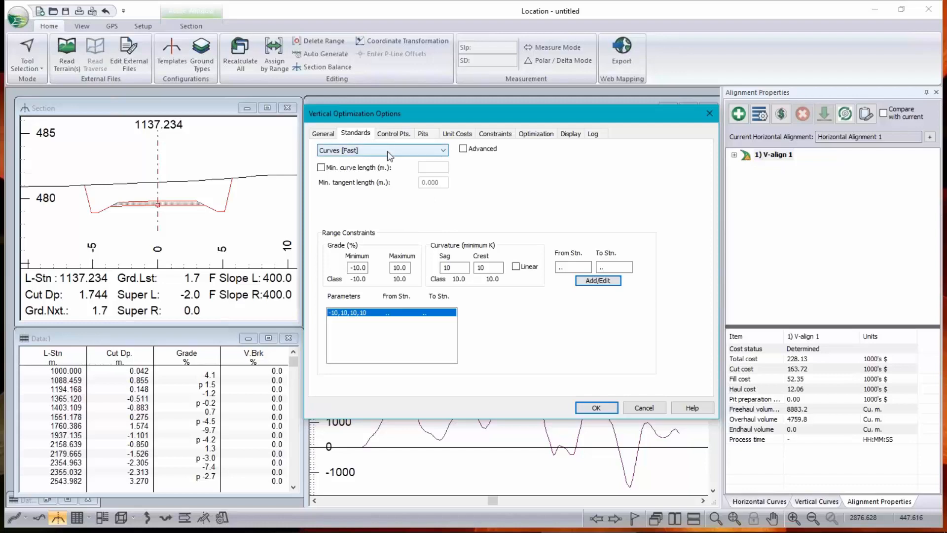
{"action": "left_click", "coordinate": [321, 167]}
{"action": "double_click", "coordinate": [443, 167]}
{"action": "type", "text": "20"}
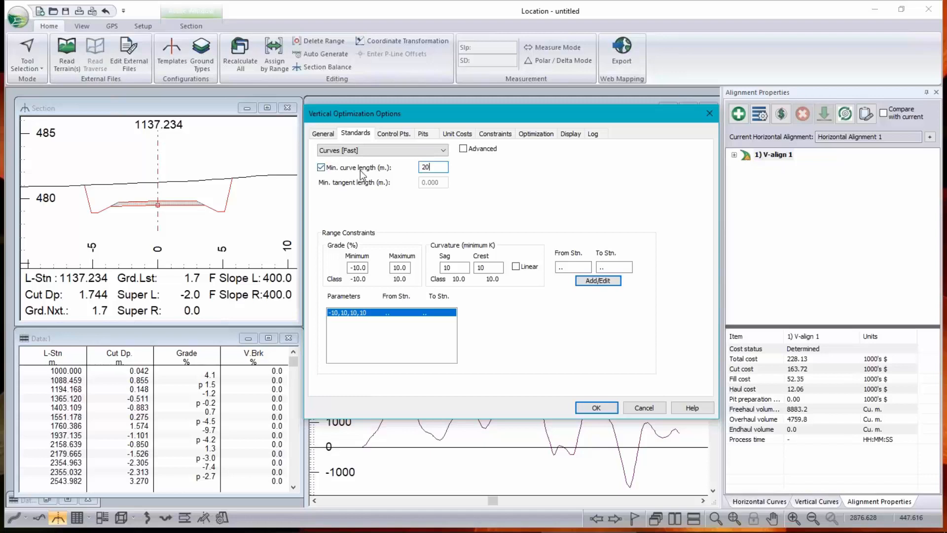
{"action": "double_click", "coordinate": [426, 167]}
Set the minimum K to 20 for both sag and crest curves, apply it to the full range, and check the grade limits
{"action": "double_click", "coordinate": [447, 267]}
{"action": "type", "text": "20"}
{"action": "key", "text": "Tab"}
{"action": "type", "text": "20"}
{"action": "left_click", "coordinate": [606, 282]}
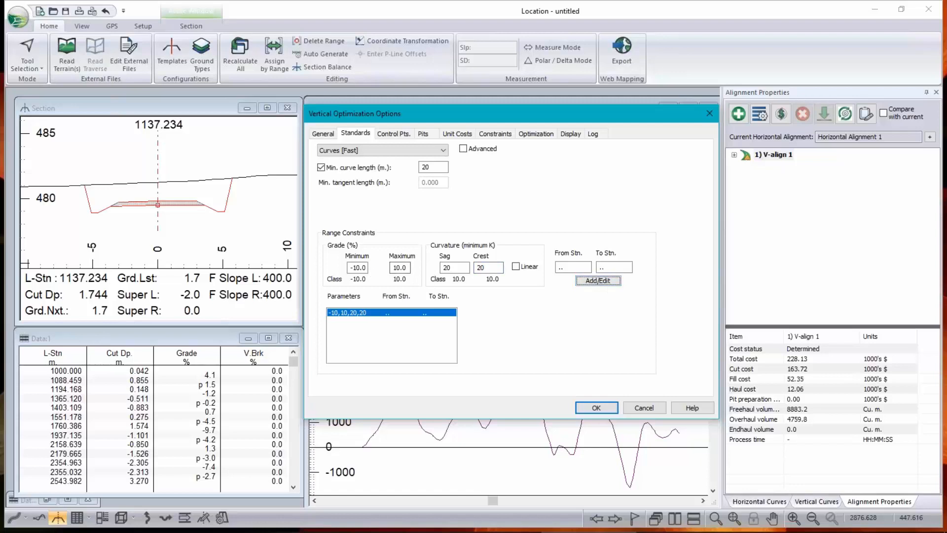
{"action": "left_click_drag", "start_coordinate": [367, 267], "coordinate": [339, 267]}
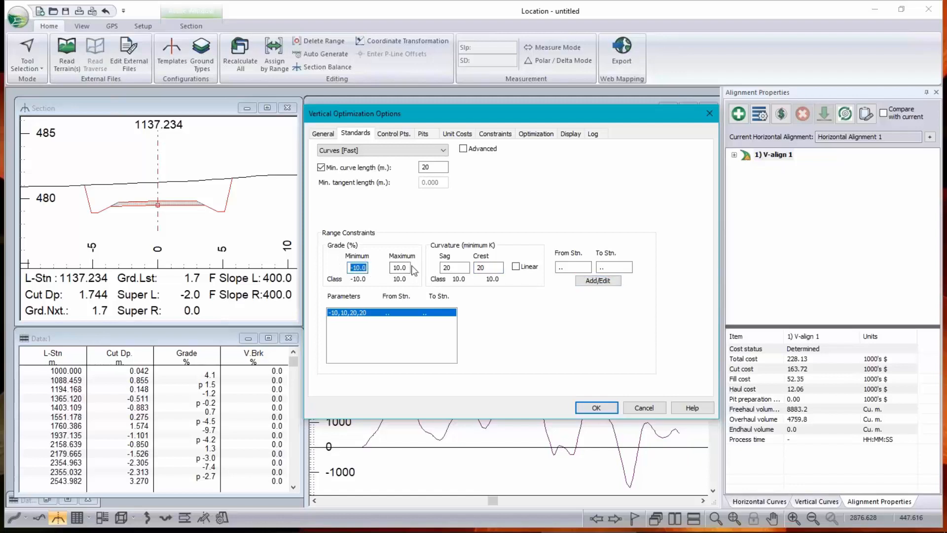
{"action": "left_click_drag", "start_coordinate": [409, 268], "coordinate": [391, 267]}
{"action": "left_click", "coordinate": [455, 268]}
{"action": "left_click_drag", "start_coordinate": [508, 268], "coordinate": [479, 268]}
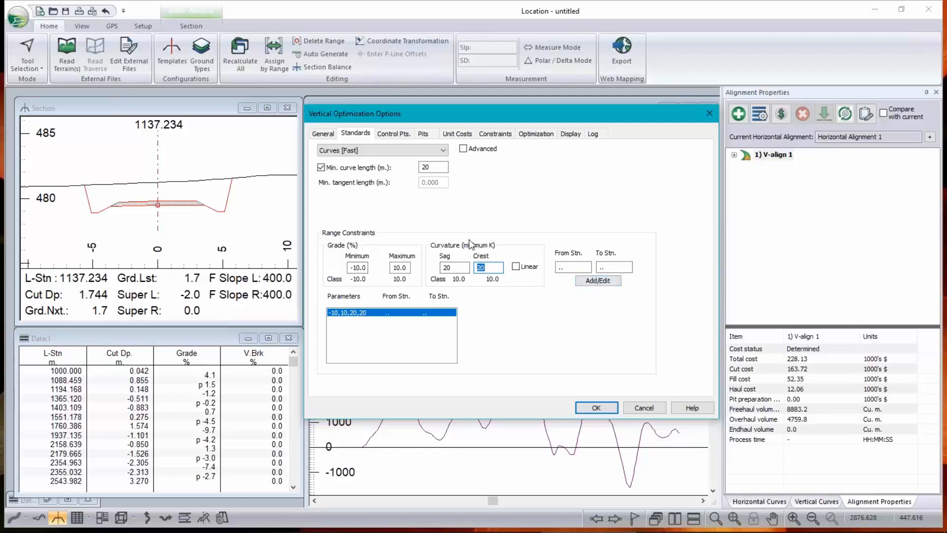
Add a control point at the start of the alignment, and move the options dialog clear of the profile
{"action": "left_click", "coordinate": [393, 134]}
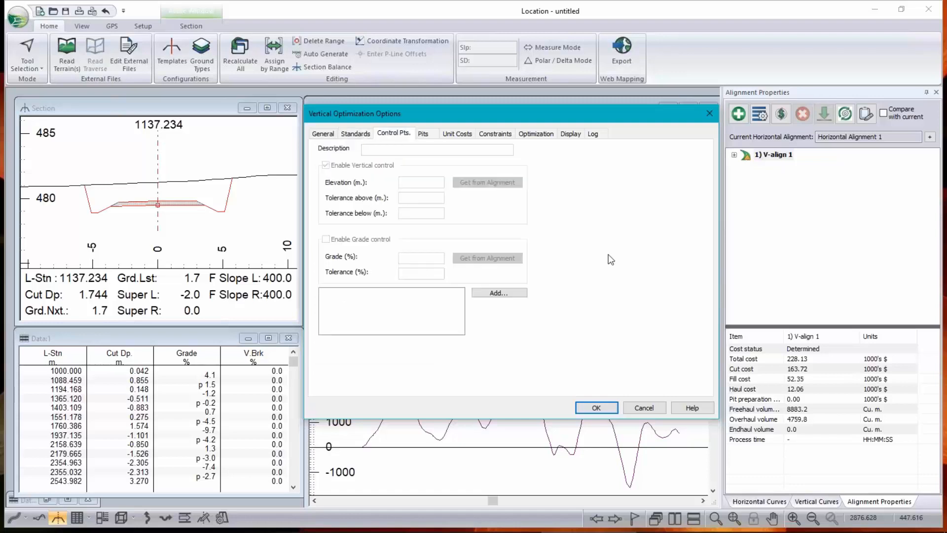
{"action": "left_click", "coordinate": [514, 293]}
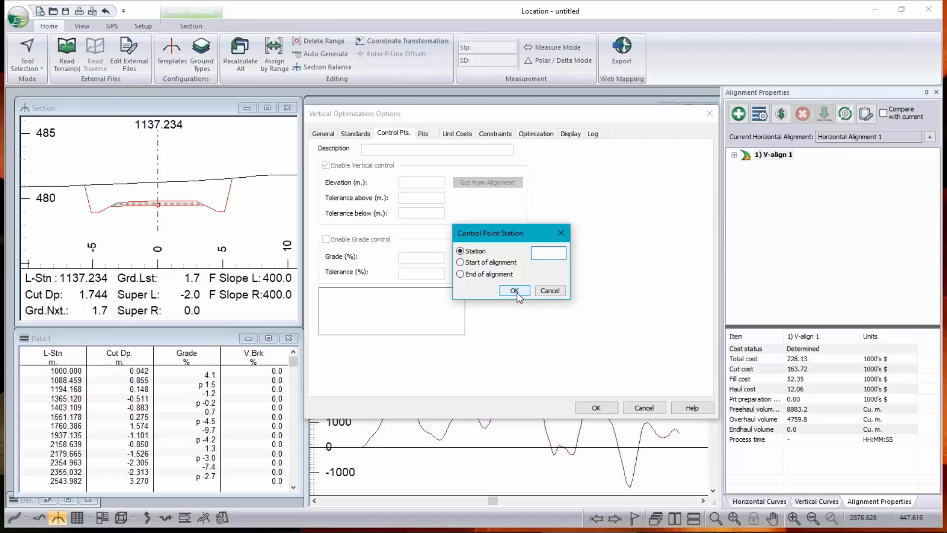
{"action": "left_click", "coordinate": [508, 264]}
{"action": "left_click", "coordinate": [514, 290]}
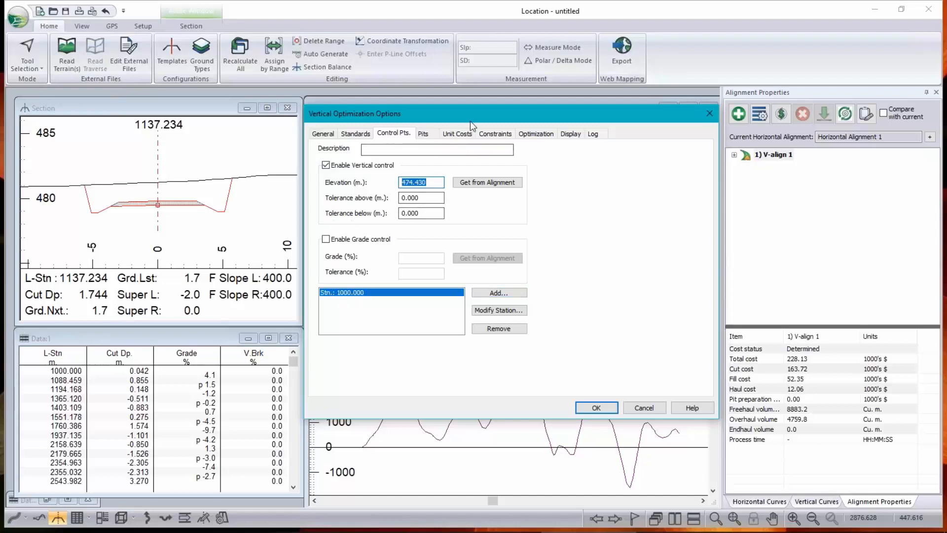
{"action": "left_click_drag", "start_coordinate": [399, 114], "coordinate": [674, 189]}
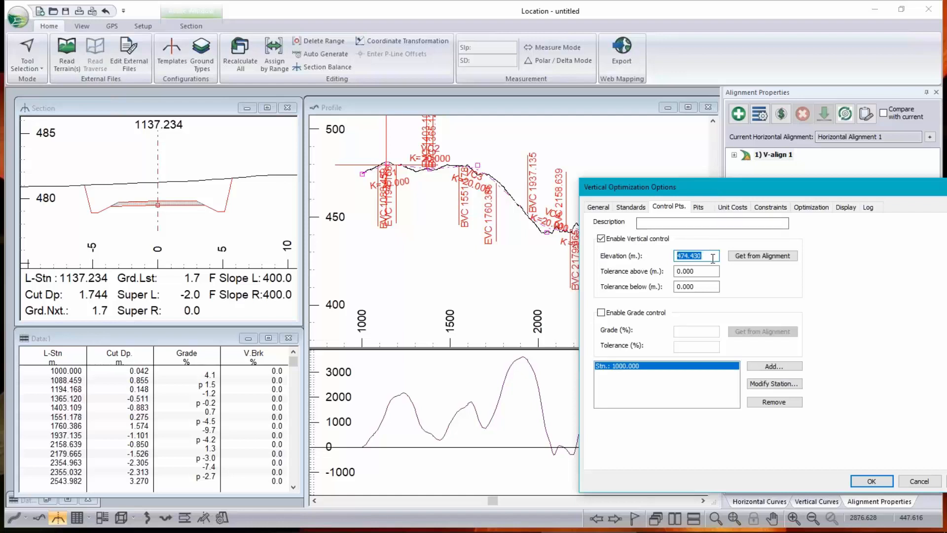
Enable grade control for the control point at station 1000 with a grade tolerance of 4%
{"action": "left_click", "coordinate": [601, 313]}
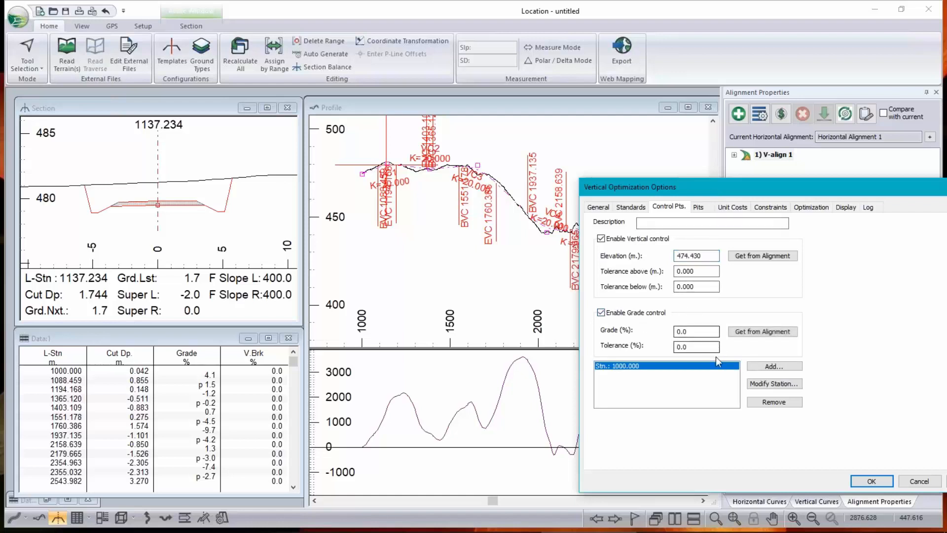
{"action": "left_click_drag", "start_coordinate": [688, 347], "coordinate": [486, 310]}
{"action": "type", "text": "4"}
{"action": "double_click", "coordinate": [693, 349]}
{"action": "left_click", "coordinate": [696, 347]}
Check the pit options and unit costs, and browse for the NORMAL.GDX ground type library without loading it
{"action": "left_click", "coordinate": [699, 207]}
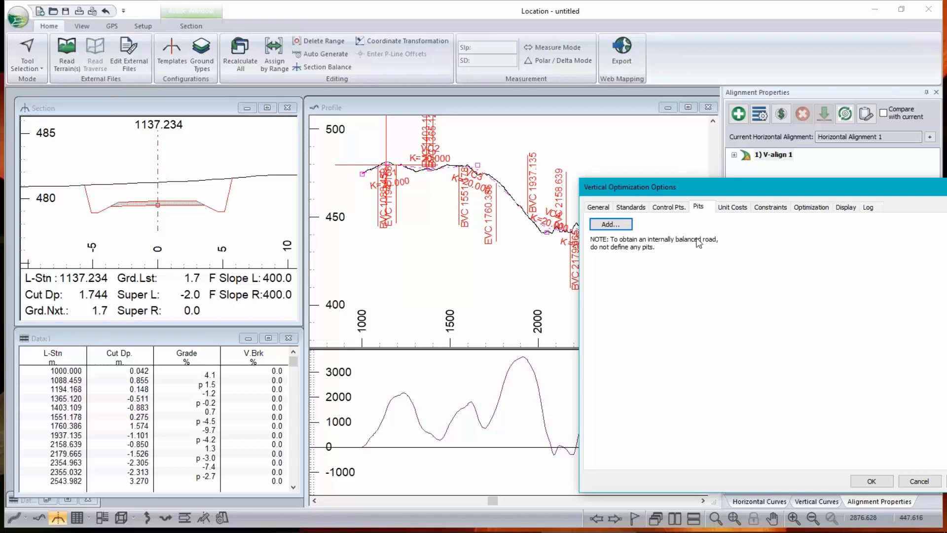
{"action": "left_click", "coordinate": [733, 207]}
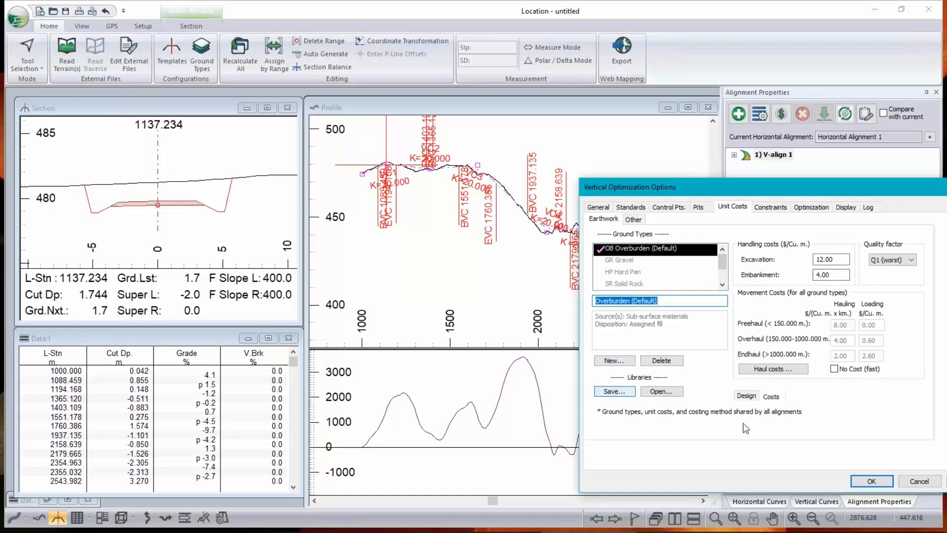
{"action": "left_click", "coordinate": [671, 393]}
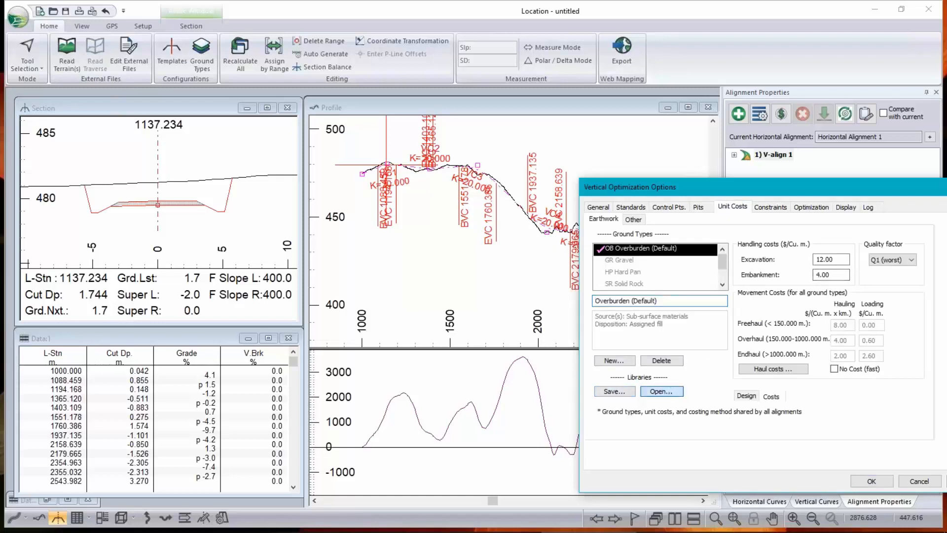
{"action": "left_click", "coordinate": [768, 318]}
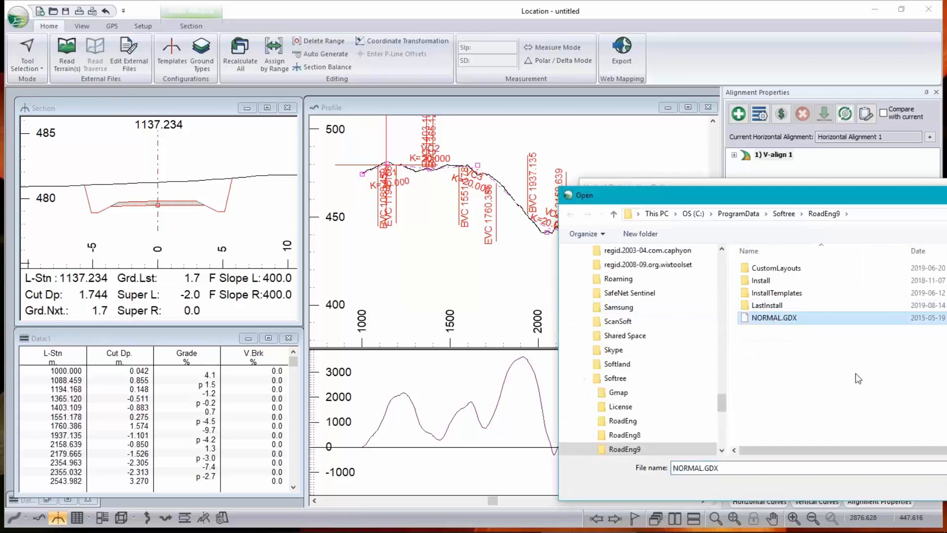
{"action": "left_click_drag", "start_coordinate": [940, 196], "coordinate": [812, 208]}
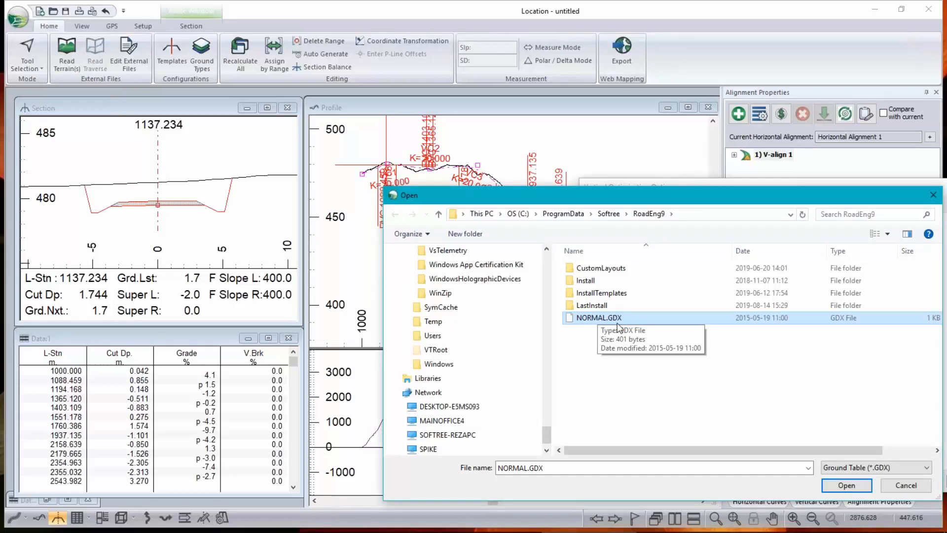
{"action": "left_click", "coordinate": [906, 485]}
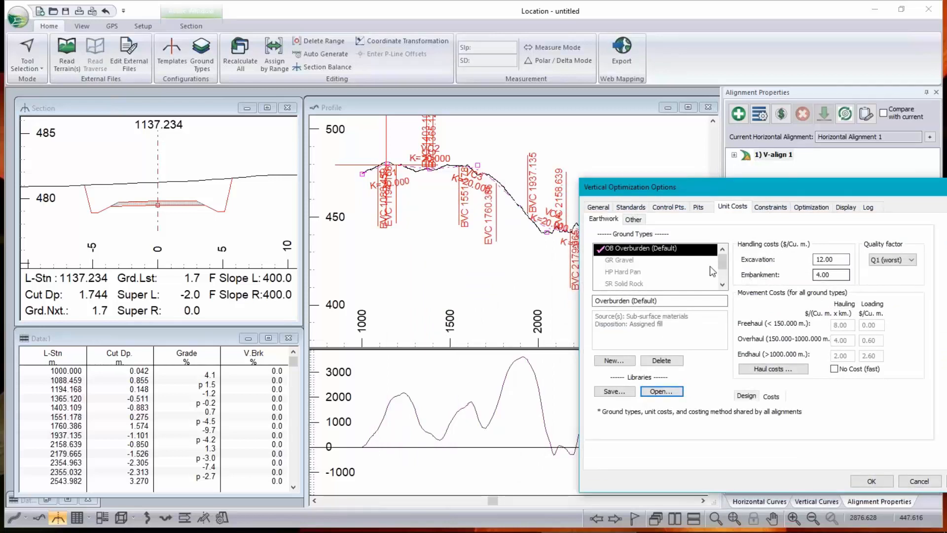
Review the overburden excavation and embankment costs and the haul cost breakdown without changing them
{"action": "double_click", "coordinate": [832, 259]}
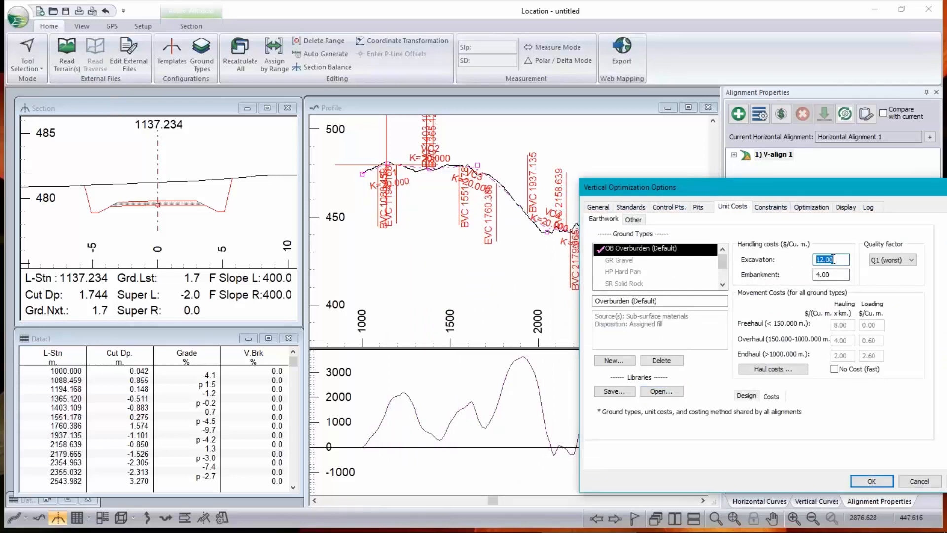
{"action": "key", "text": "Tab"}
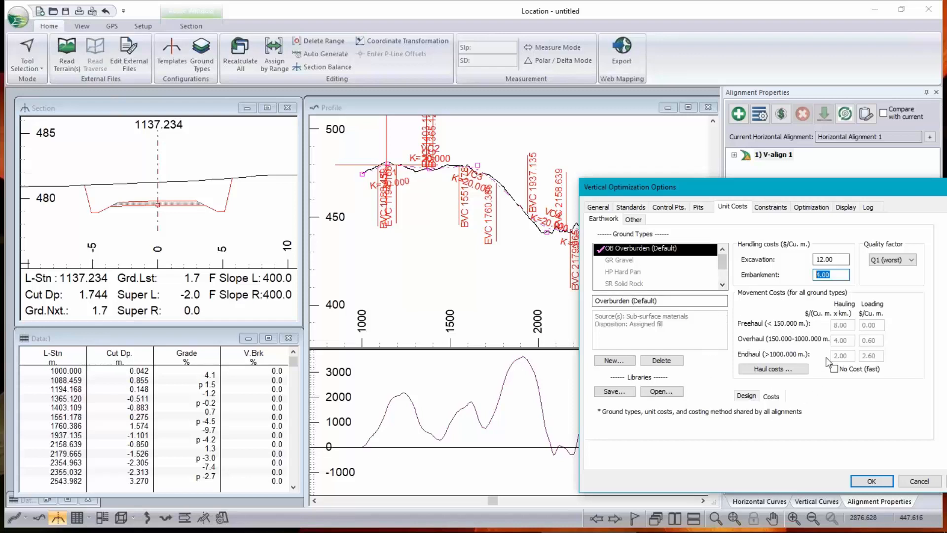
{"action": "left_click", "coordinate": [775, 370]}
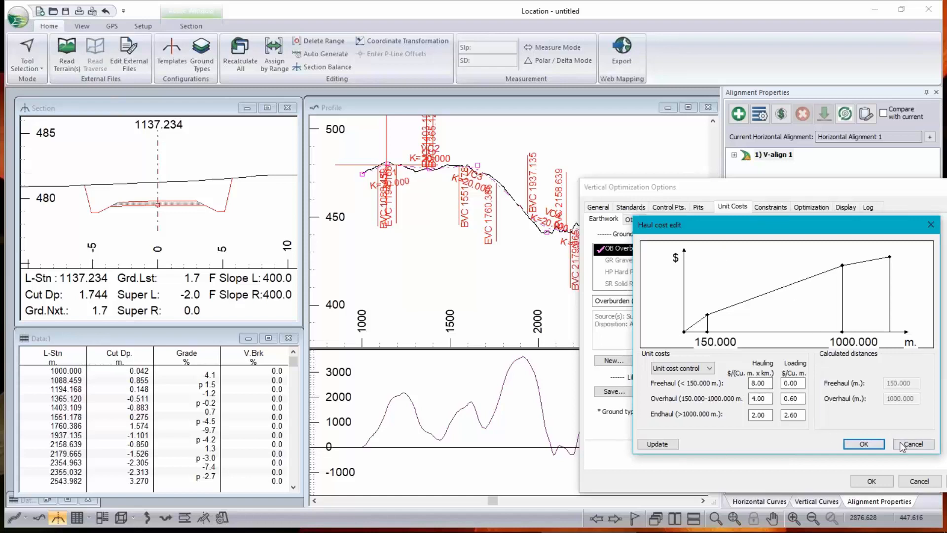
{"action": "double_click", "coordinate": [768, 384]}
{"action": "left_click", "coordinate": [792, 418]}
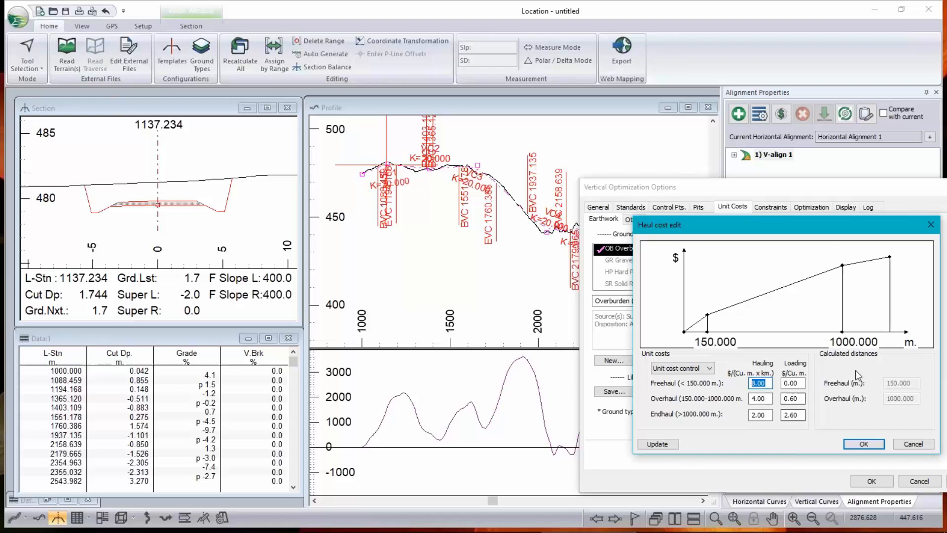
{"action": "left_click", "coordinate": [913, 444]}
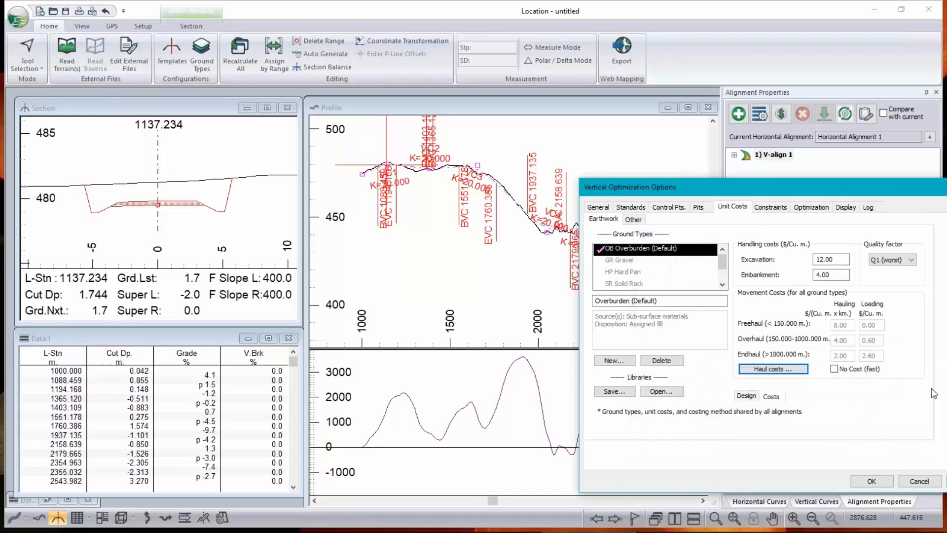
Check the direction constraints and curve standards, then accept the optimization options and recalculate the full station range
{"action": "left_click", "coordinate": [771, 207]}
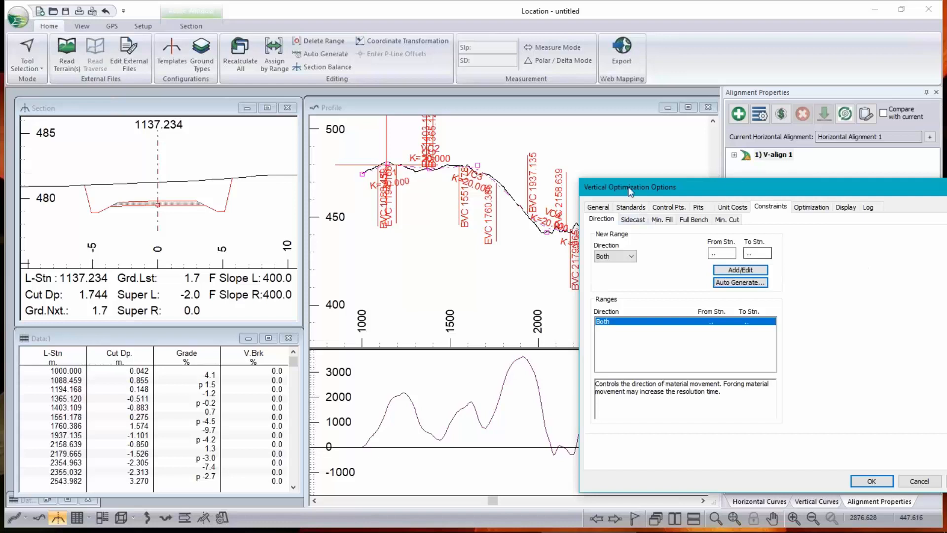
{"action": "left_click", "coordinate": [632, 207]}
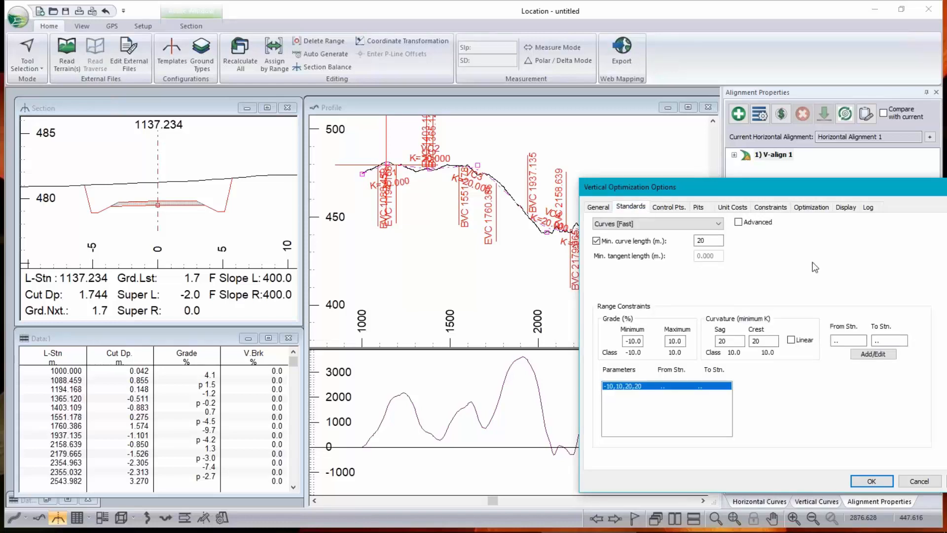
{"action": "left_click", "coordinate": [872, 481]}
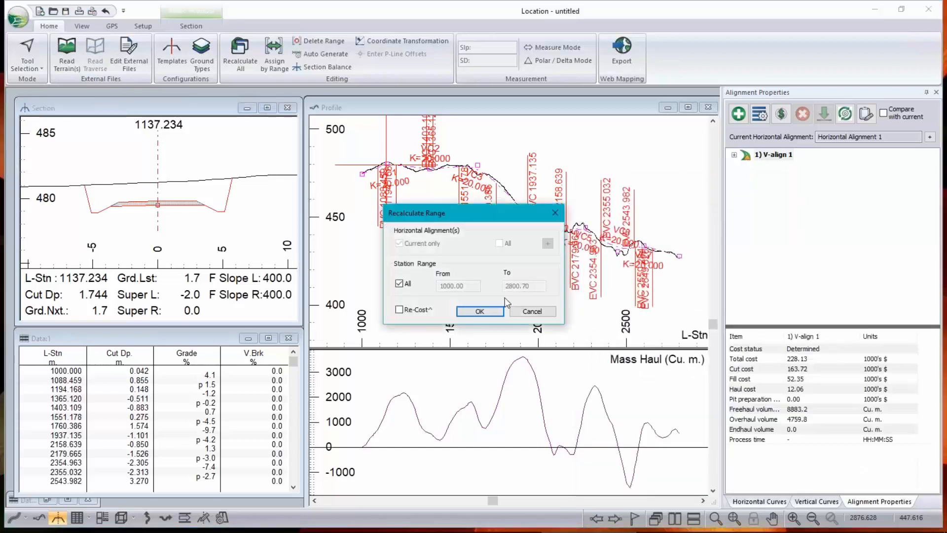
{"action": "left_click", "coordinate": [479, 310]}
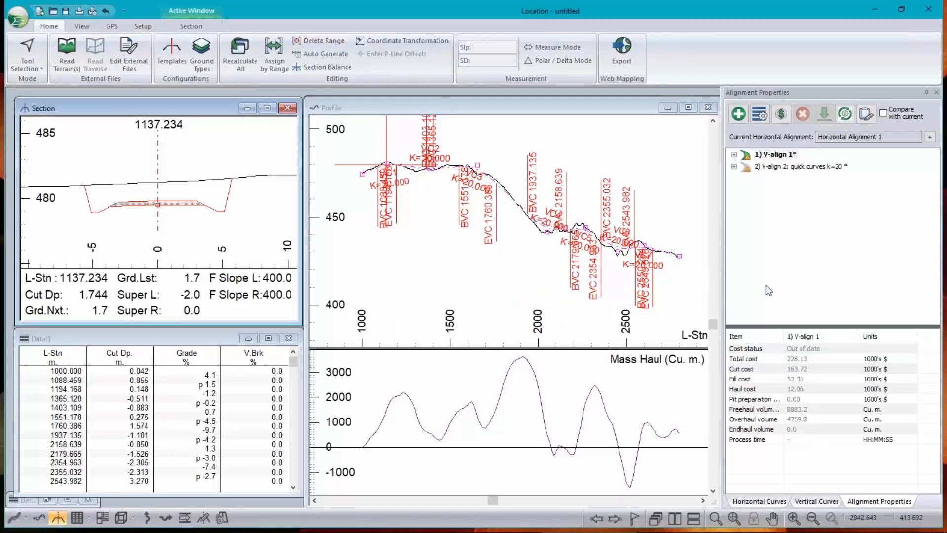
Examine the expanded V-align 2 settings, its constraint band and control point on the profile, and its total cost
{"action": "left_click", "coordinate": [769, 166]}
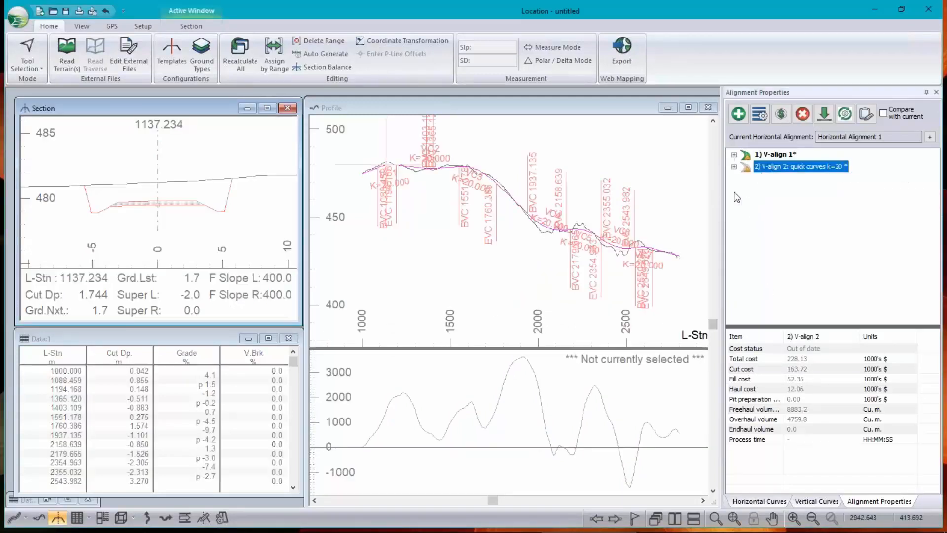
{"action": "right_click", "coordinate": [776, 168]}
{"action": "left_click", "coordinate": [734, 167]}
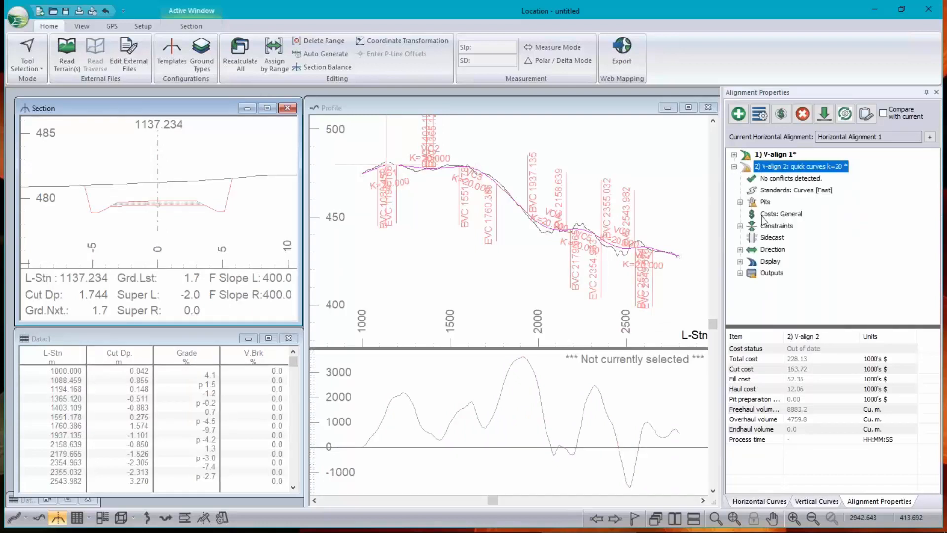
{"action": "left_click", "coordinate": [777, 227]}
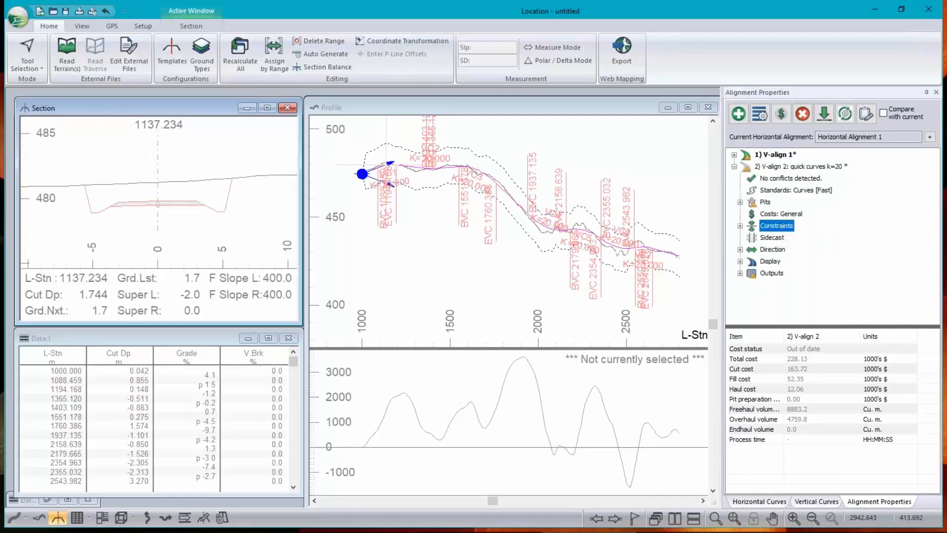
{"action": "mouse_move", "coordinate": [508, 182]}
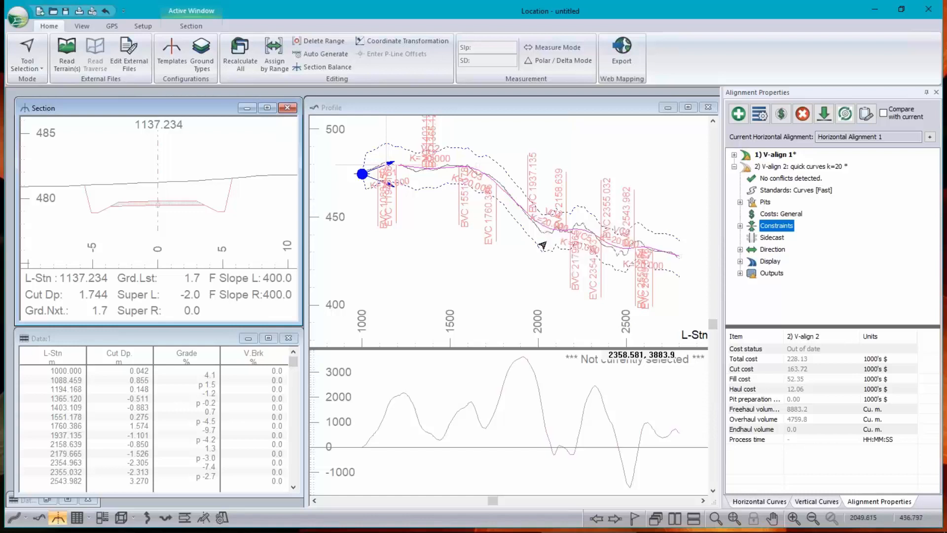
{"action": "mouse_move", "coordinate": [542, 254]}
{"action": "mouse_move", "coordinate": [554, 236]}
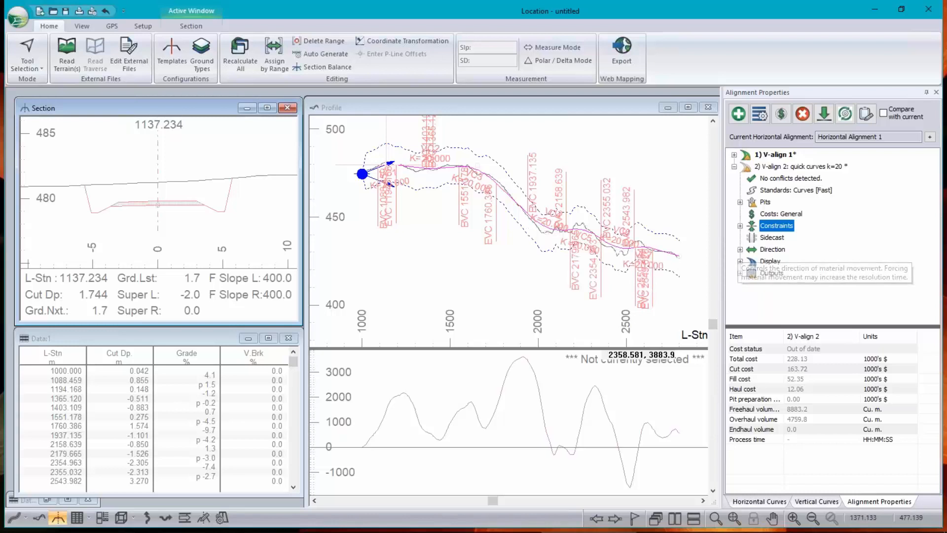
{"action": "mouse_move", "coordinate": [678, 258]}
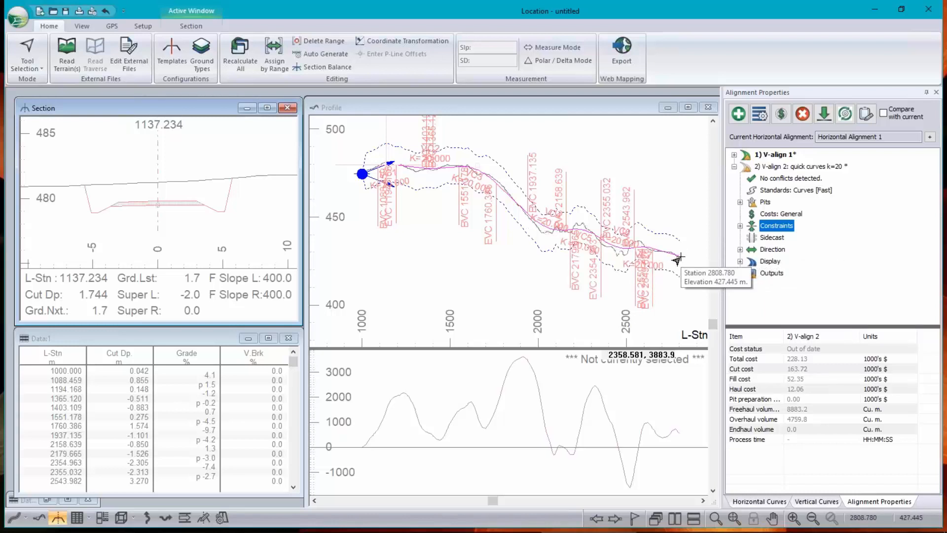
{"action": "left_click", "coordinate": [797, 358]}
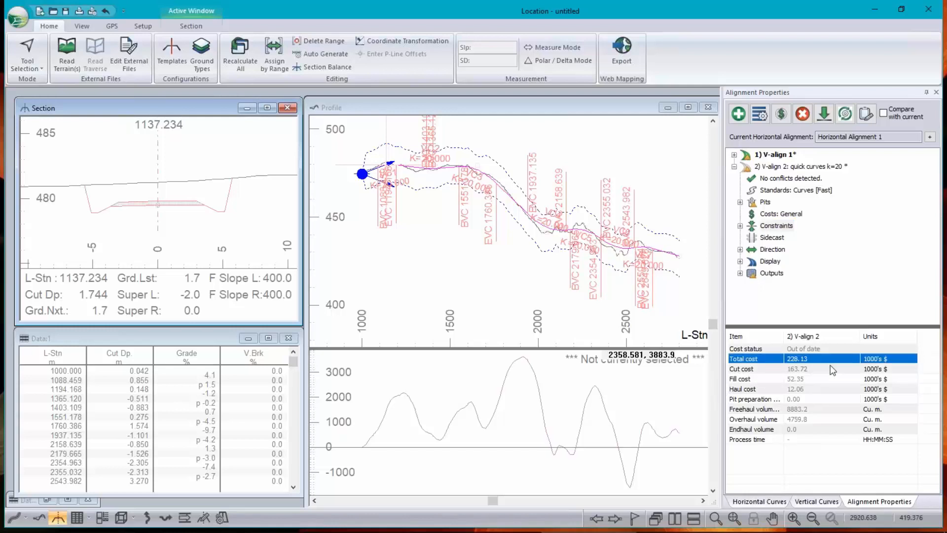
Run the Optimal Profile process on V-align 2 with the feasibility check left off
{"action": "left_click", "coordinate": [791, 167]}
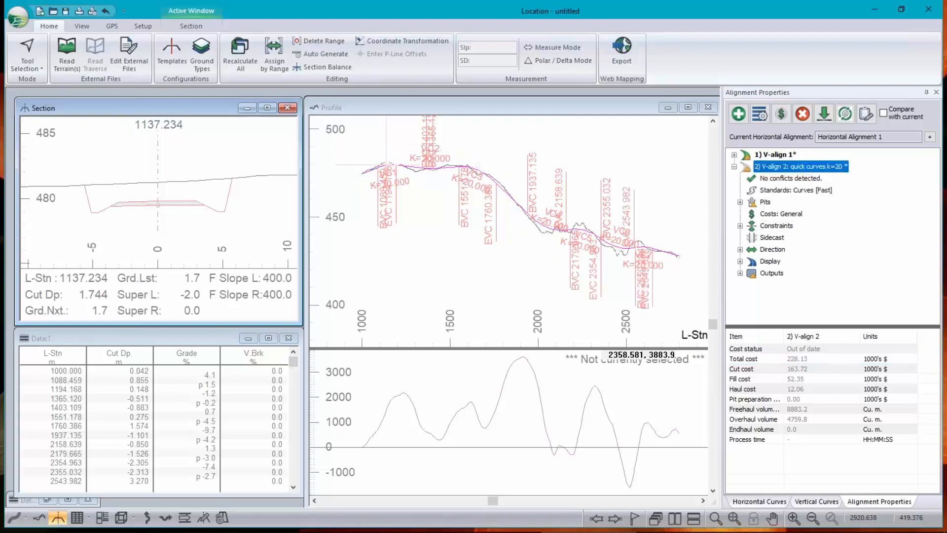
{"action": "left_click", "coordinate": [848, 120]}
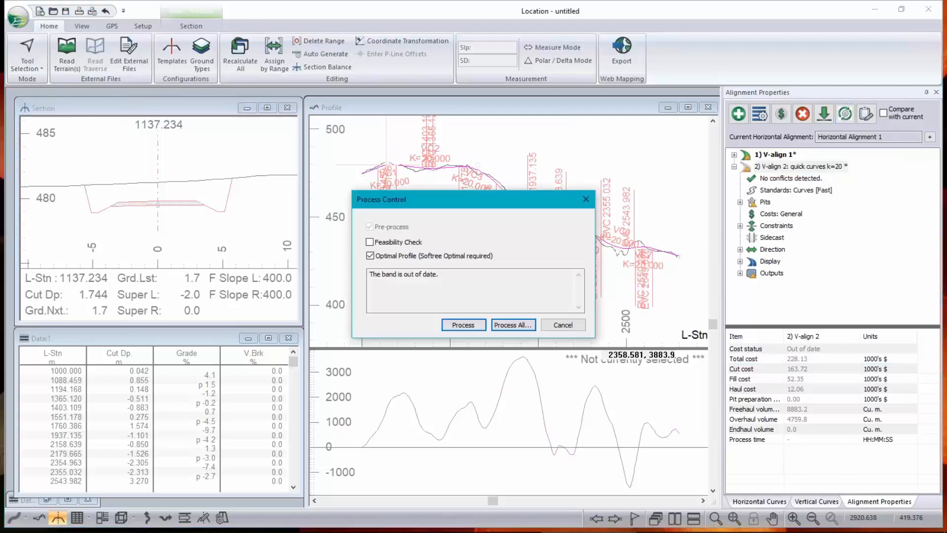
{"action": "left_click", "coordinate": [464, 325]}
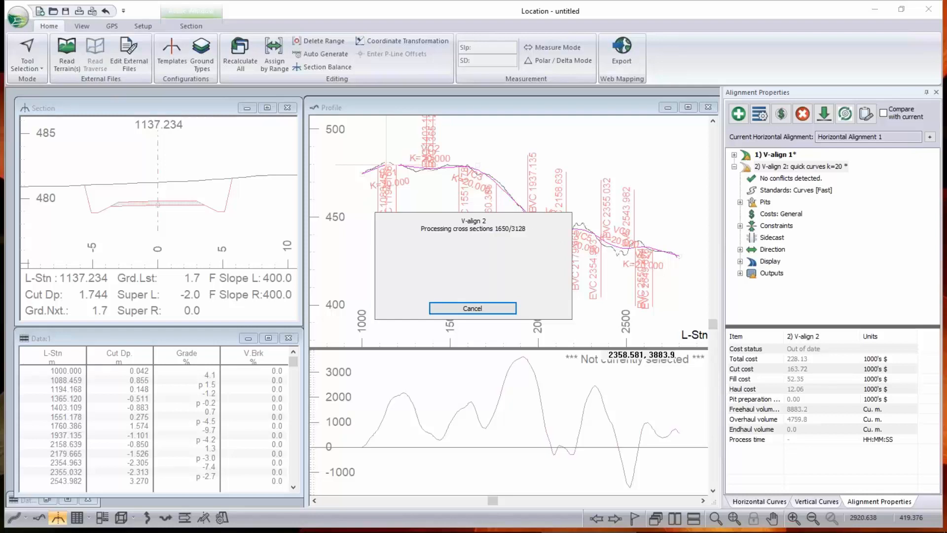
Start a second instance of RoadEng9 Location 64 and open the recent design Route1Short.dsnx
{"action": "key", "text": "super"}
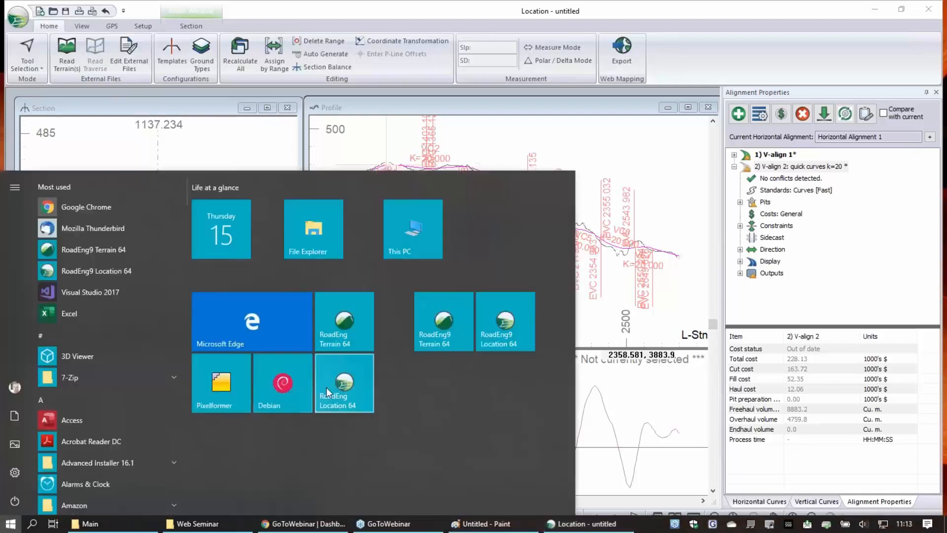
{"action": "left_click", "coordinate": [506, 329]}
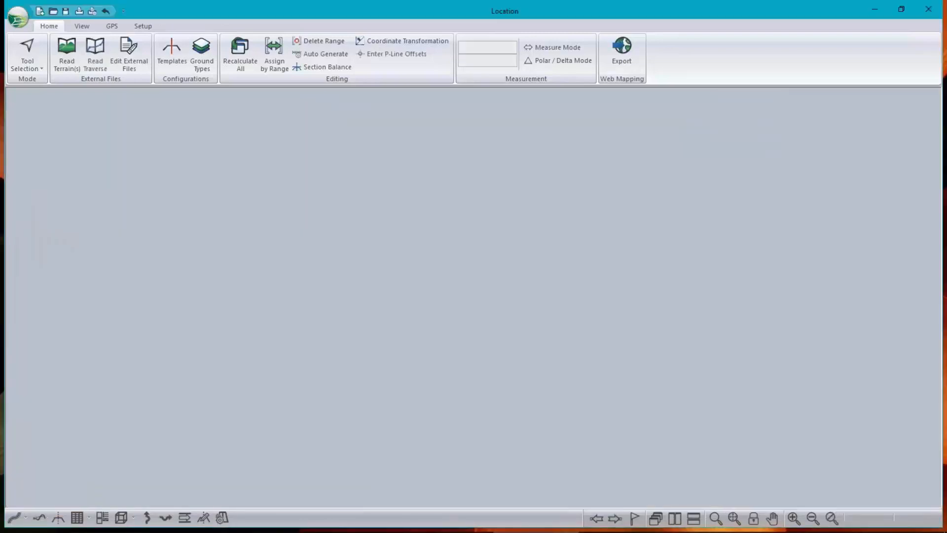
{"action": "left_click", "coordinate": [18, 20]}
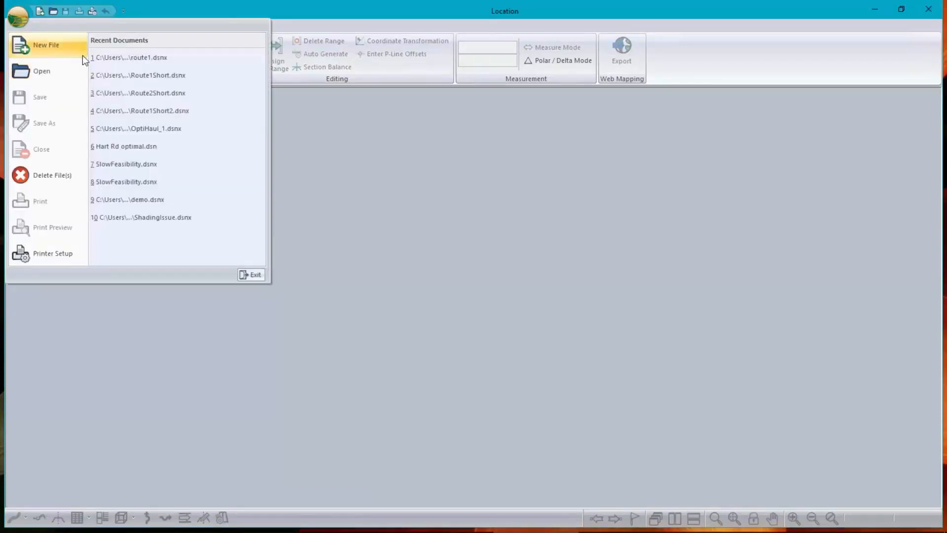
{"action": "left_click", "coordinate": [108, 77]}
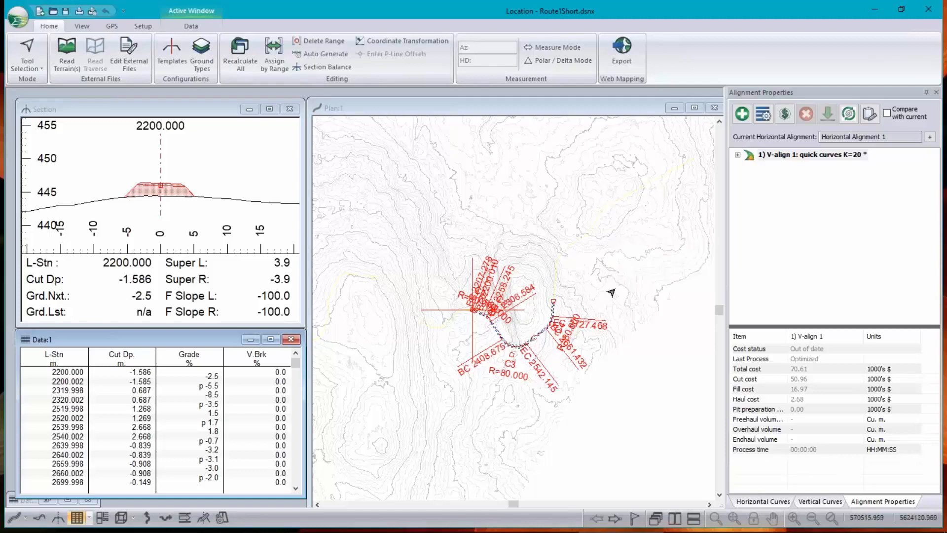
Look over the Route1Short alignment in plan, and bring up its profile
{"action": "scroll", "coordinate": [493, 318], "scroll_direction": "up", "scroll_amount": 3}
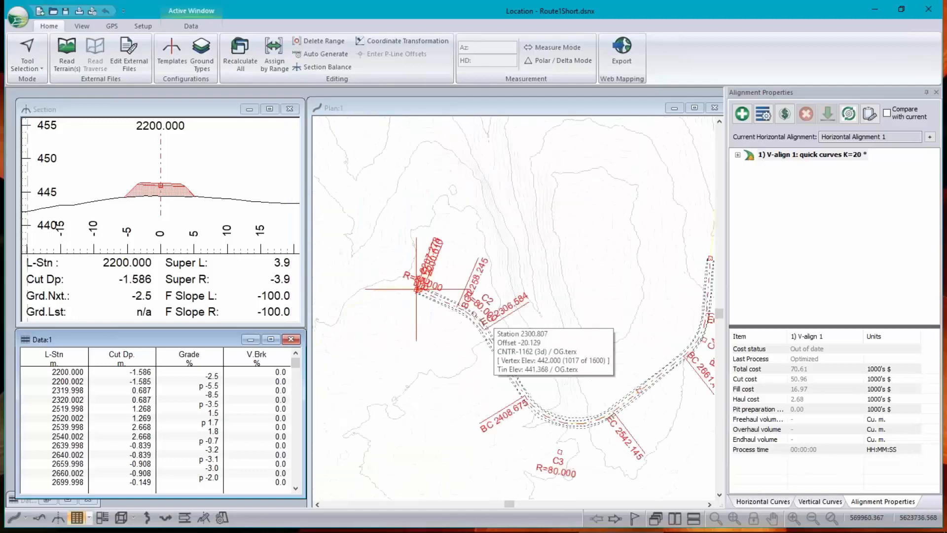
{"action": "scroll", "coordinate": [620, 334], "scroll_direction": "up", "scroll_amount": 1}
{"action": "middle_click_drag", "start_coordinate": [619, 334], "coordinate": [570, 315]}
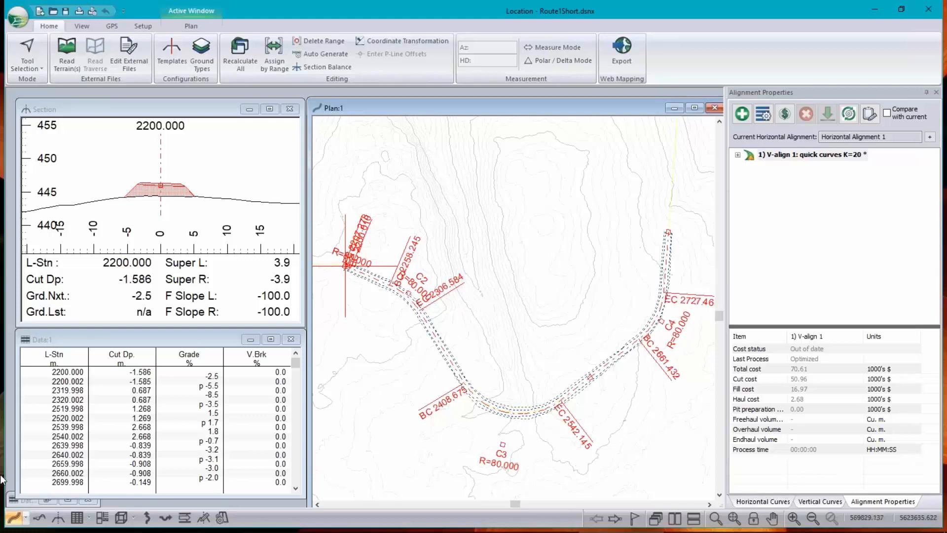
{"action": "left_click", "coordinate": [39, 518]}
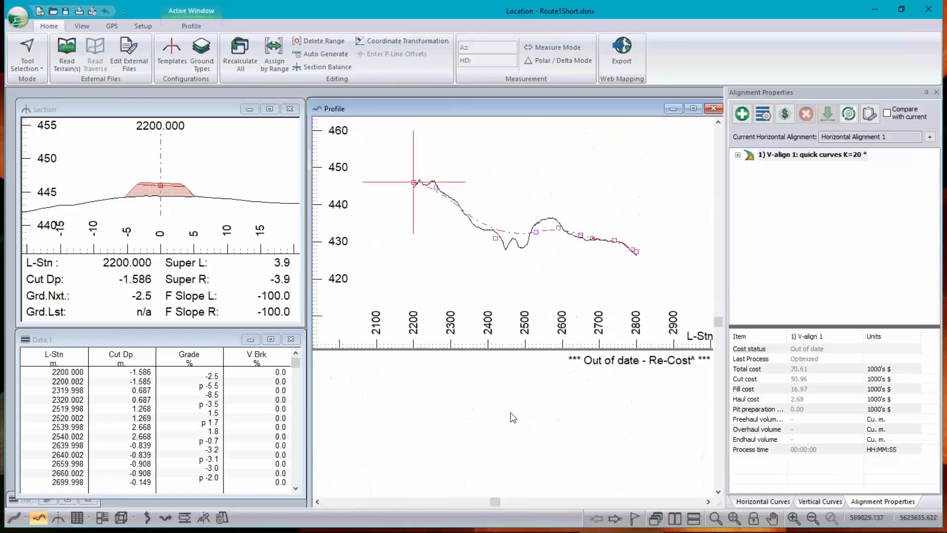
{"action": "mouse_move", "coordinate": [514, 237]}
Recalculate the cost of V-align 1 (quick curves K=20), dismiss the log, and inspect the mass haul diagram
{"action": "left_click", "coordinate": [790, 154]}
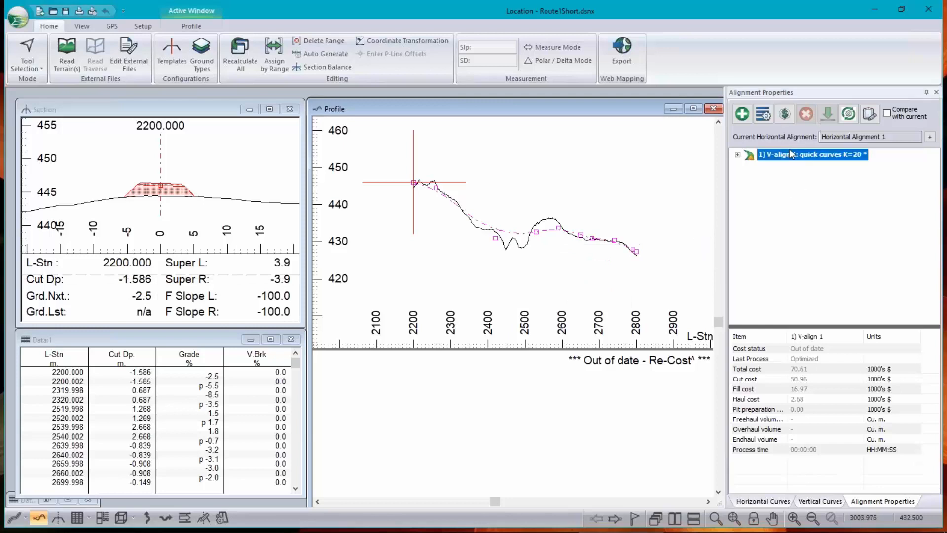
{"action": "left_click", "coordinate": [784, 118]}
{"action": "left_click", "coordinate": [577, 308]}
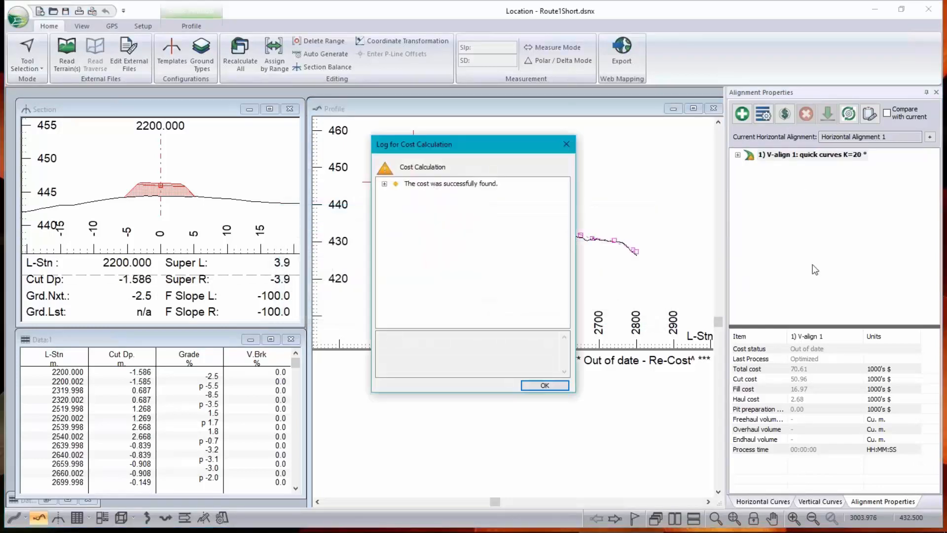
{"action": "left_click", "coordinate": [545, 385]}
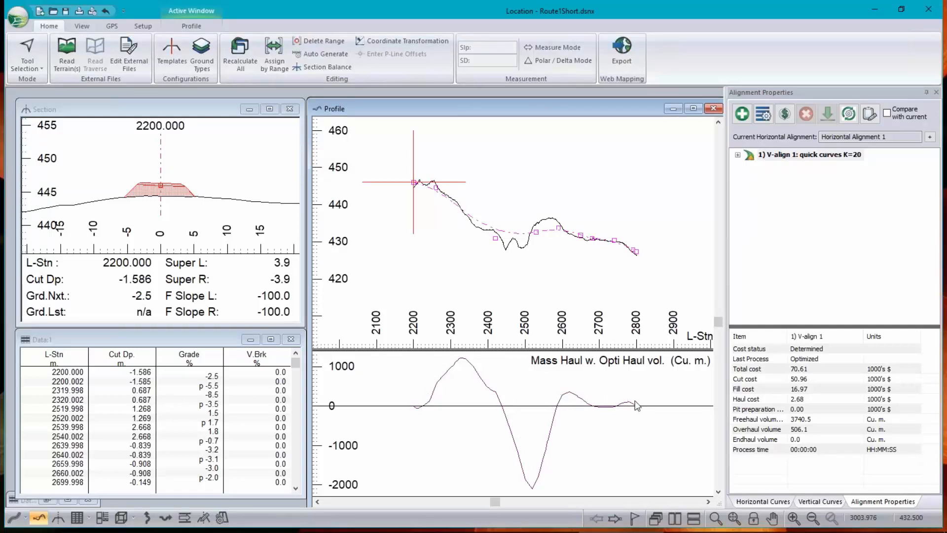
{"action": "mouse_move", "coordinate": [640, 410]}
{"action": "mouse_move", "coordinate": [672, 331]}
Apply the SoftreeOptimal.dlt screen layout and maximize the Profile window
{"action": "left_click", "coordinate": [181, 104]}
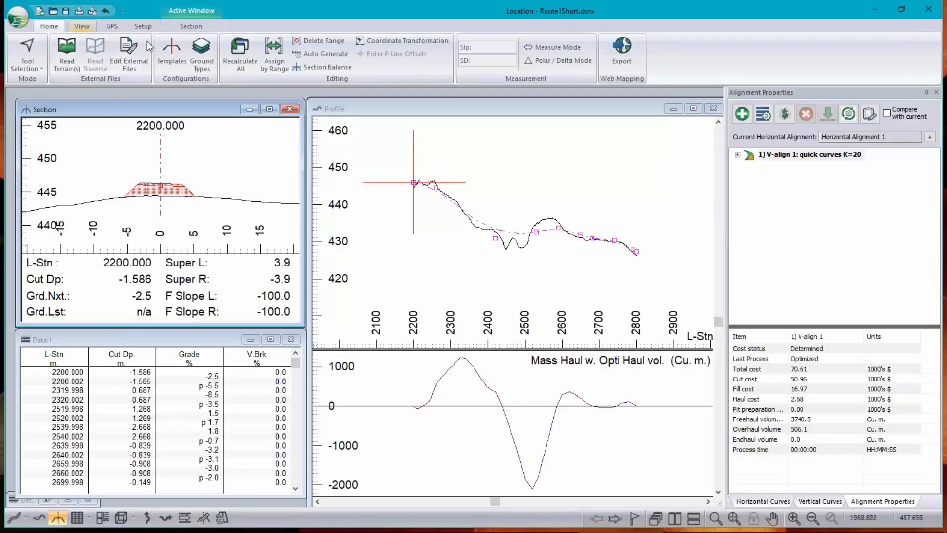
{"action": "left_click", "coordinate": [82, 26]}
{"action": "left_click", "coordinate": [486, 42]}
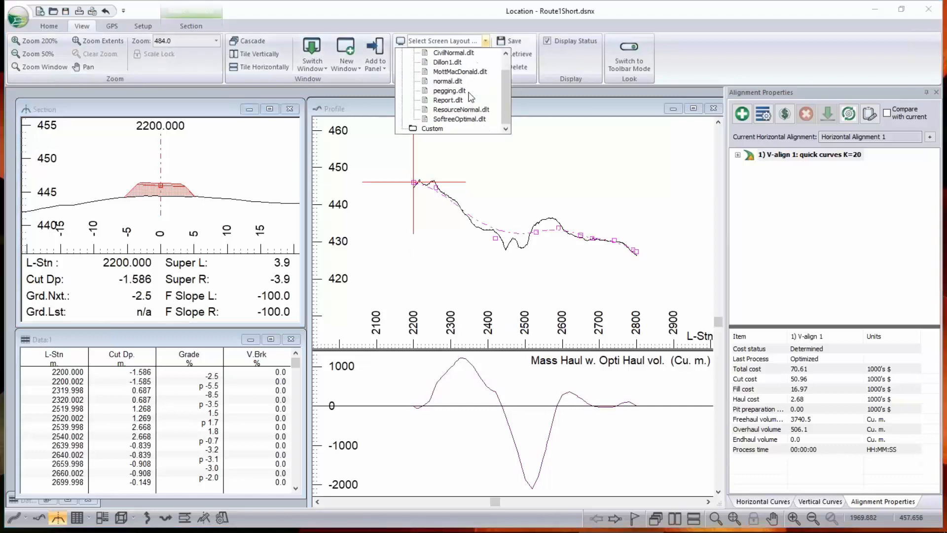
{"action": "left_click", "coordinate": [458, 120]}
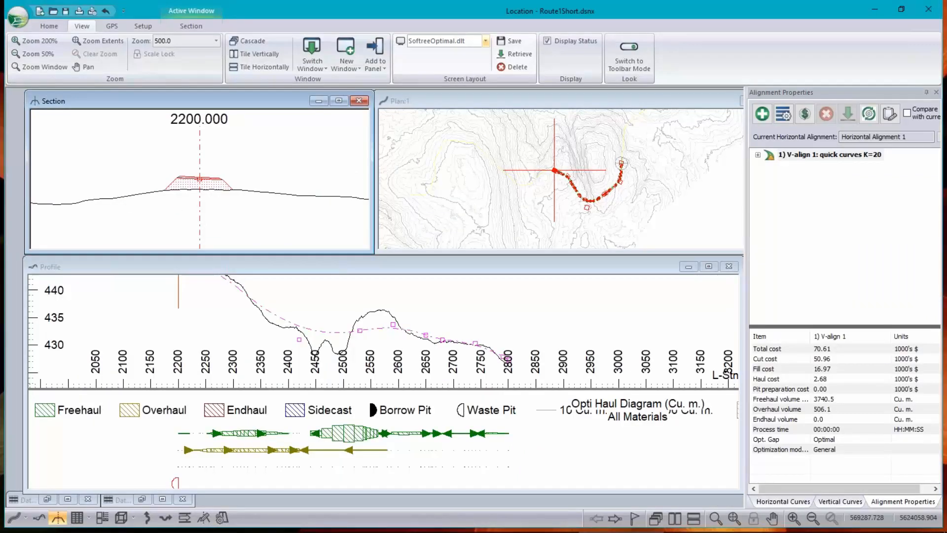
{"action": "double_click", "coordinate": [346, 264]}
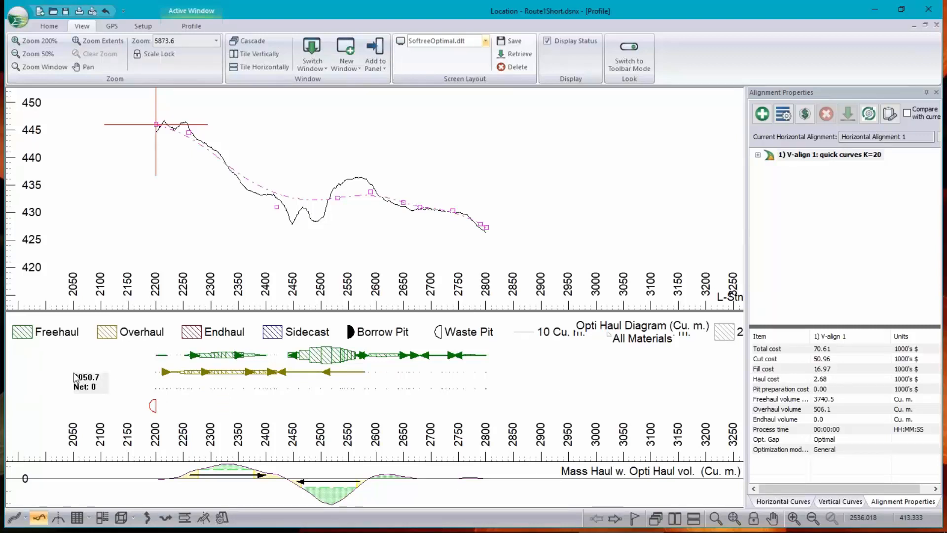
Examine the Opti Haul and mass haul diagrams, and review the curve standards of V-align 1 without changing them
{"action": "mouse_move", "coordinate": [329, 359]}
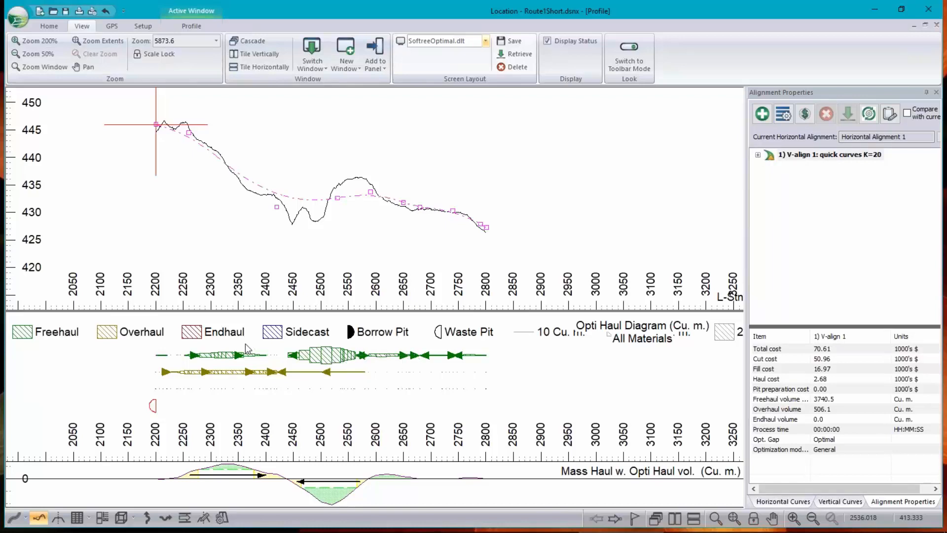
{"action": "mouse_move", "coordinate": [225, 362]}
{"action": "mouse_move", "coordinate": [282, 396]}
{"action": "mouse_move", "coordinate": [486, 485]}
{"action": "left_click", "coordinate": [783, 114]}
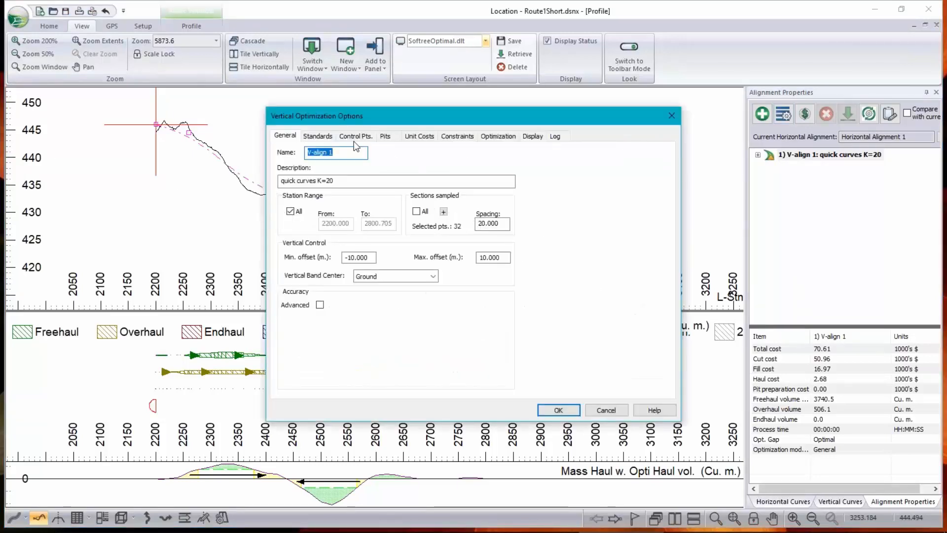
{"action": "left_click", "coordinate": [317, 136]}
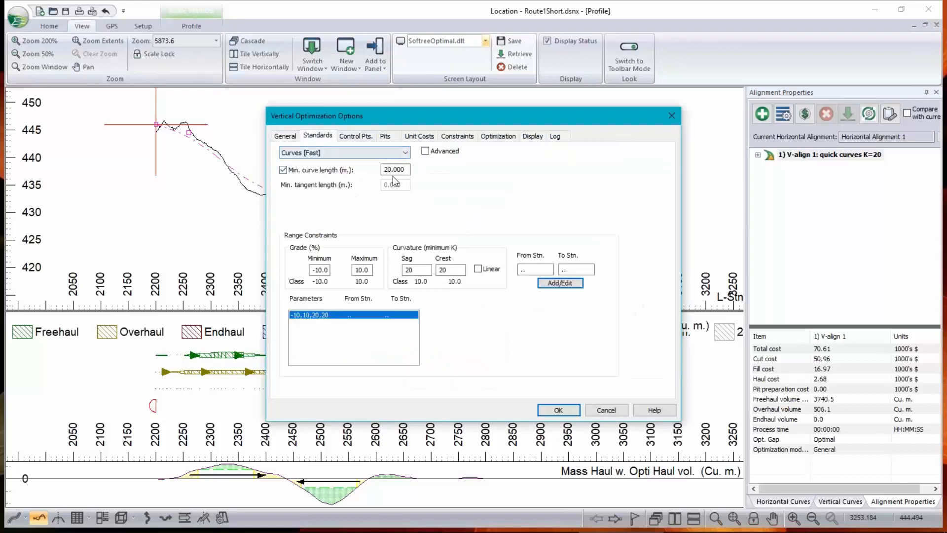
{"action": "left_click", "coordinate": [604, 408]}
{"action": "left_click", "coordinate": [606, 410]}
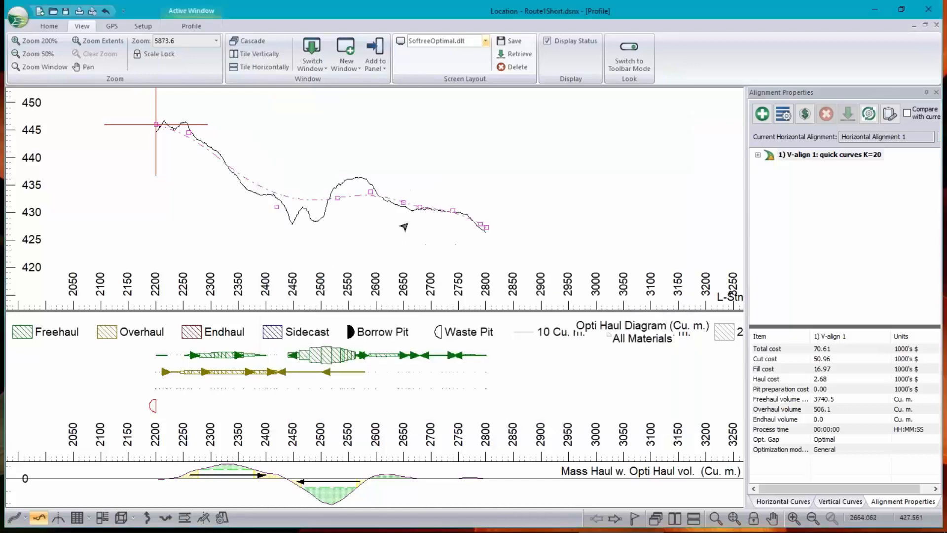
Show the BC/EC and Vert. IP's at Curves labels in the Route1Short profile to see its curve K values
{"action": "right_click", "coordinate": [391, 197]}
{"action": "left_click", "coordinate": [435, 291]}
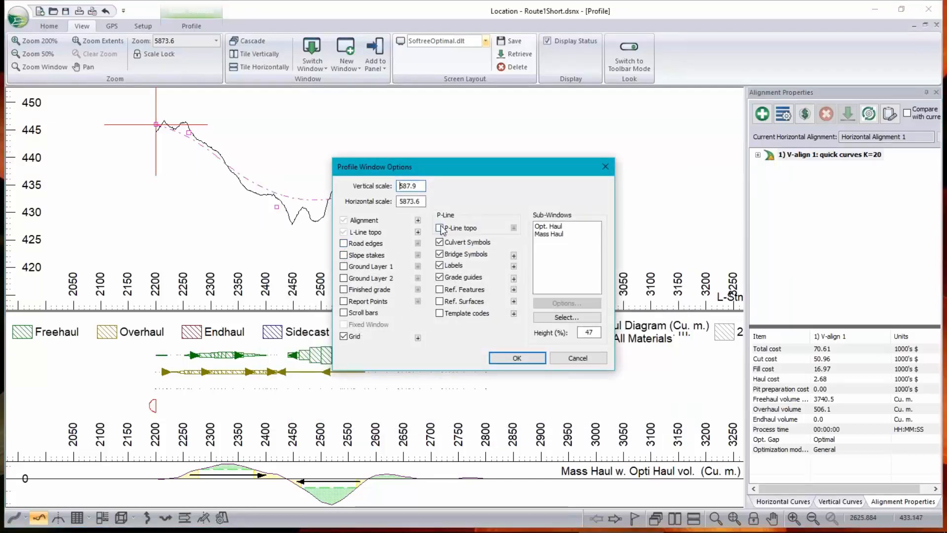
{"action": "left_click", "coordinate": [513, 267]}
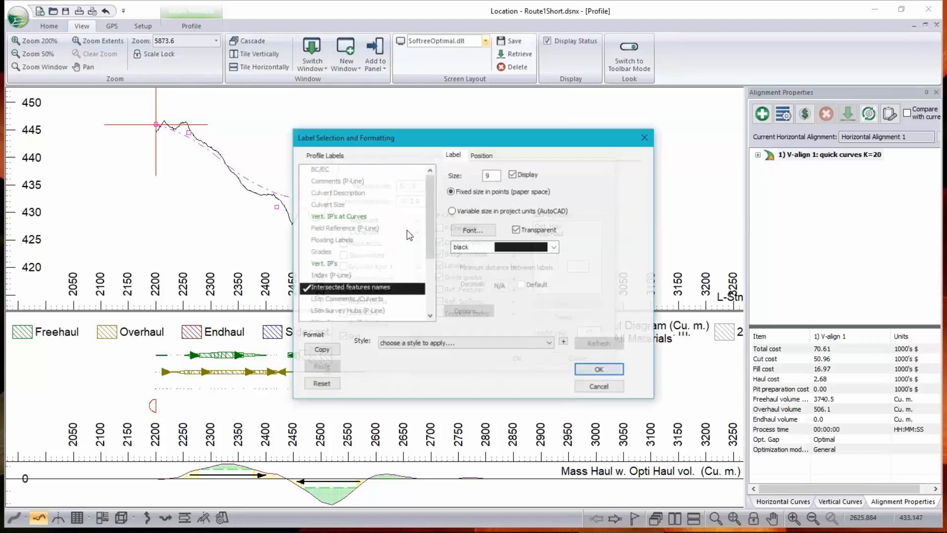
{"action": "left_click", "coordinate": [316, 168]}
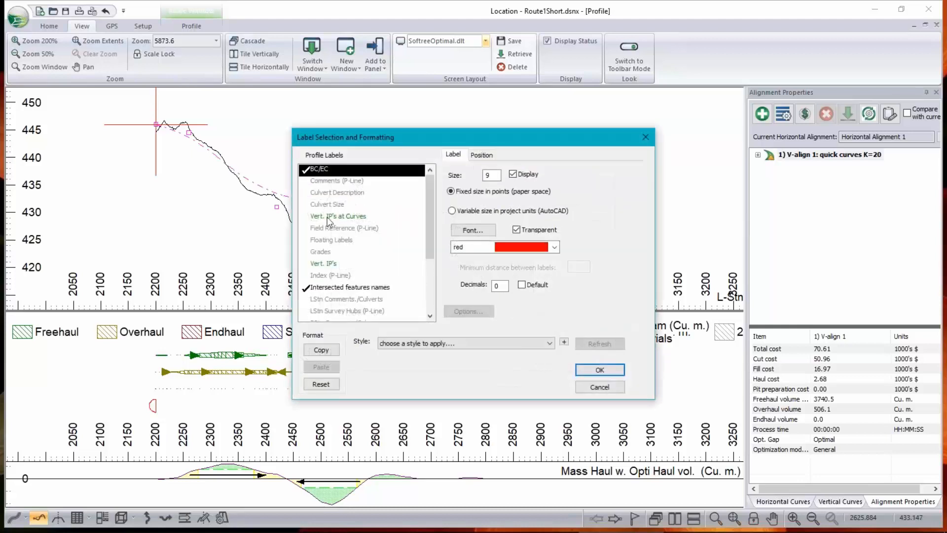
{"action": "left_click", "coordinate": [341, 217]}
{"action": "left_click", "coordinate": [600, 369]}
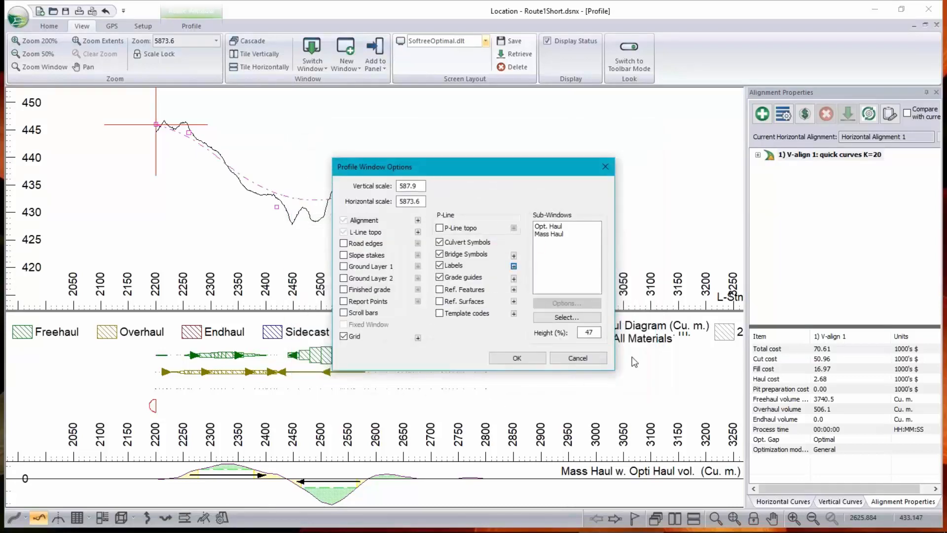
{"action": "left_click", "coordinate": [536, 363]}
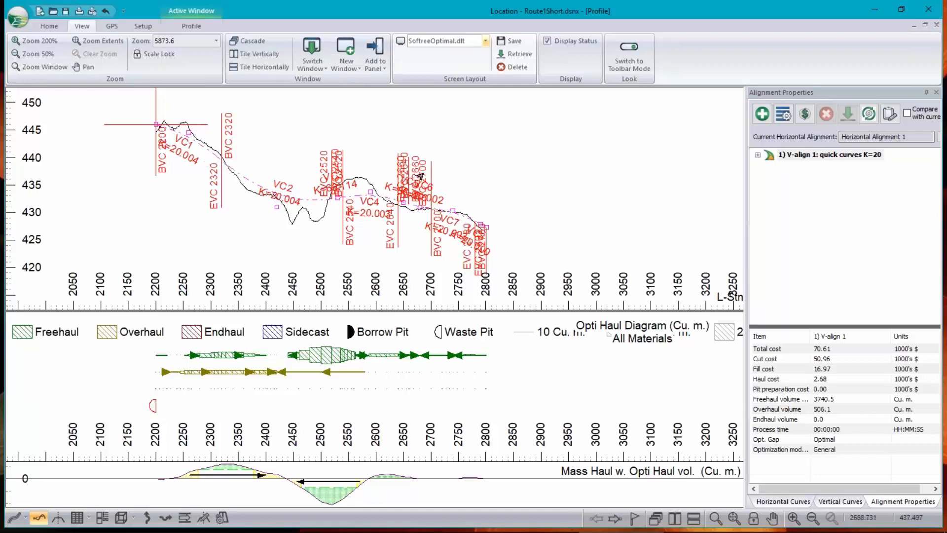
{"action": "mouse_move", "coordinate": [356, 225]}
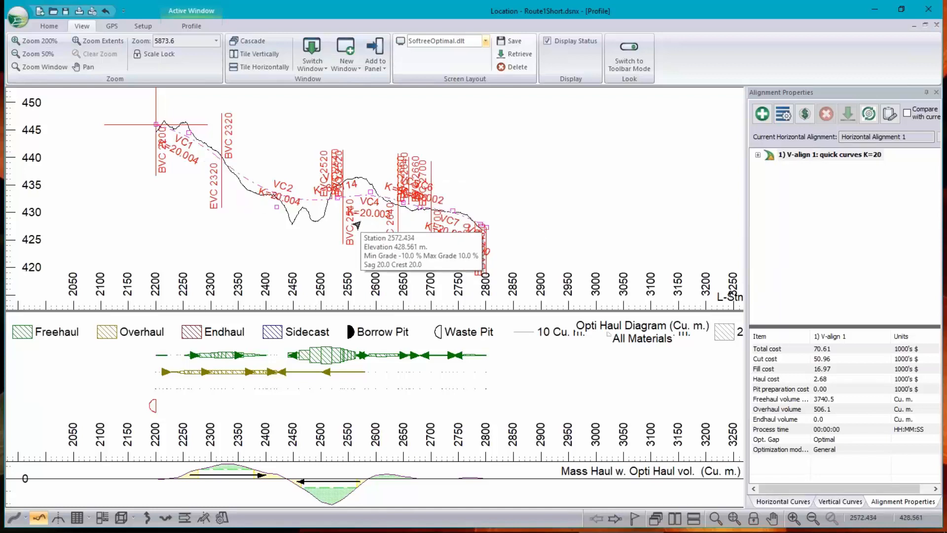
Switch off the display of all labels in the Profile window
{"action": "right_click", "coordinate": [478, 192]}
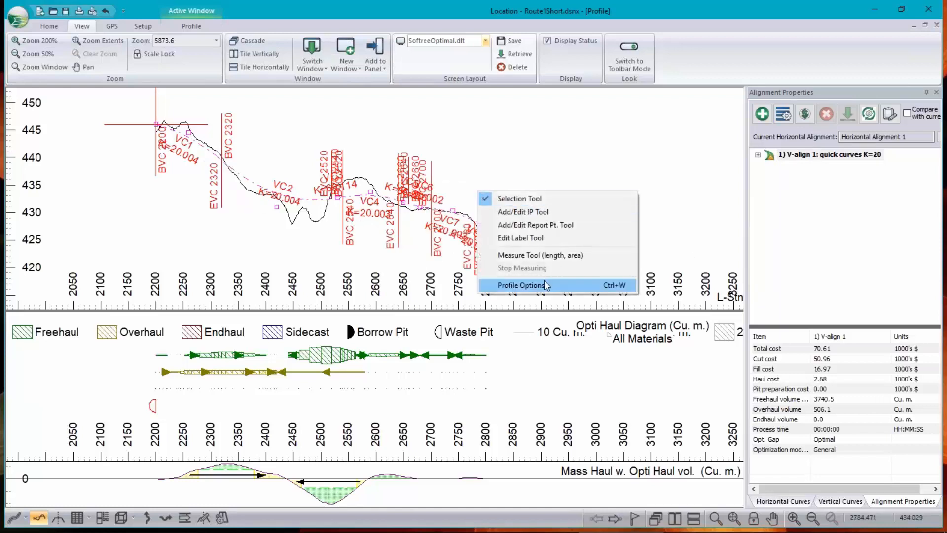
{"action": "left_click", "coordinate": [543, 285]}
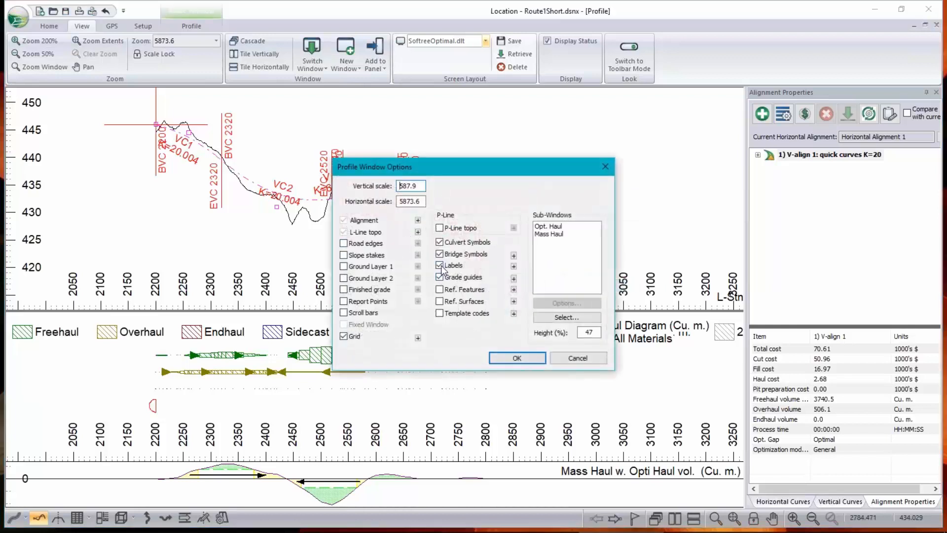
{"action": "left_click", "coordinate": [439, 266]}
{"action": "left_click", "coordinate": [514, 360]}
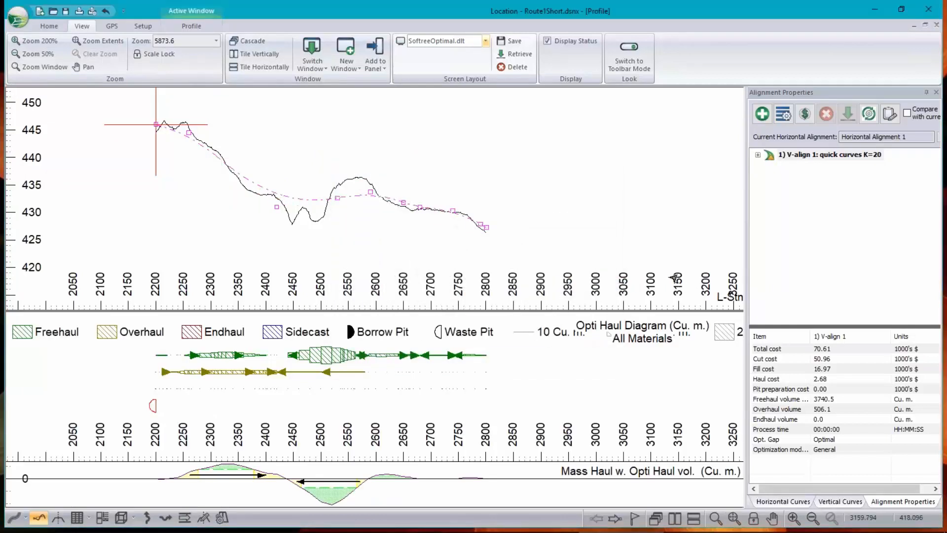
Switch to the untitled design, dismiss the optimization log, and select V-align 2 (quick curves k=20) to review its costs
{"action": "mouse_move", "coordinate": [553, 529]}
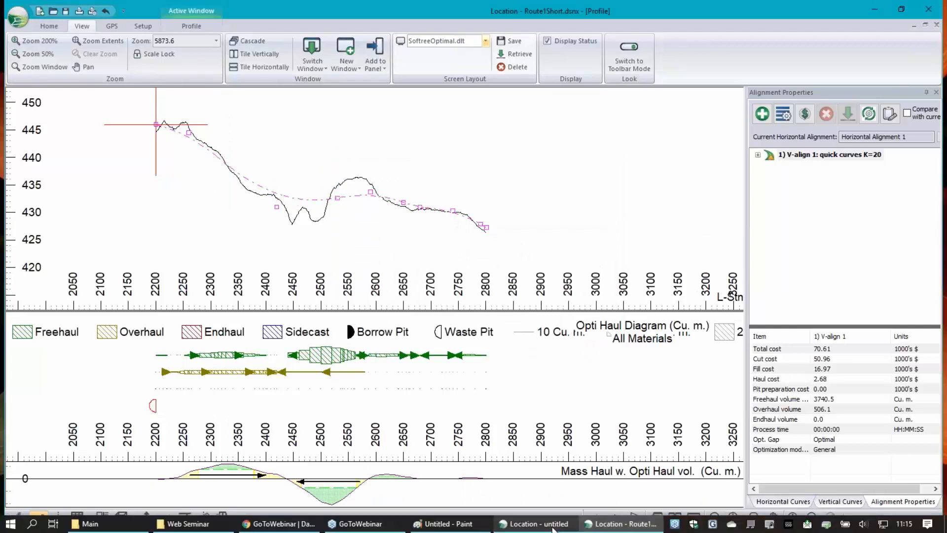
{"action": "left_click", "coordinate": [532, 483]}
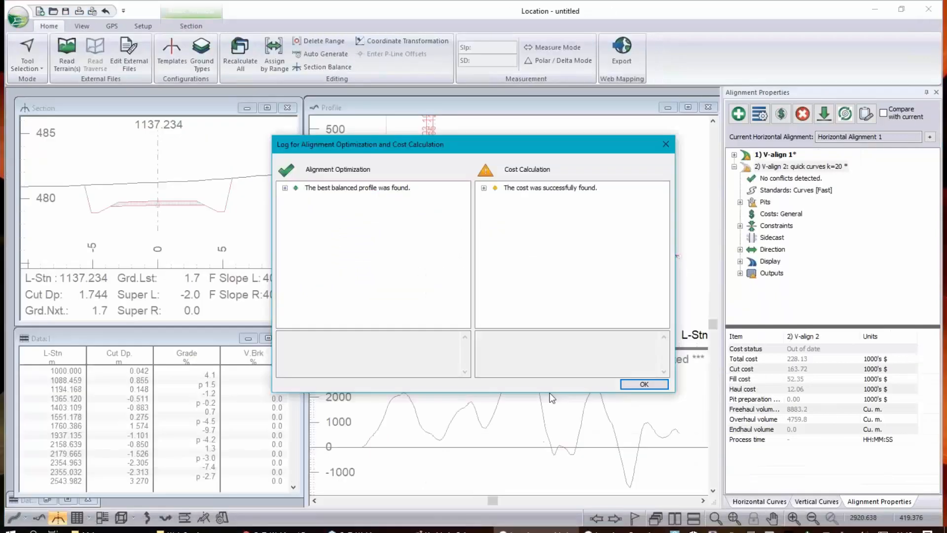
{"action": "left_click", "coordinate": [644, 384]}
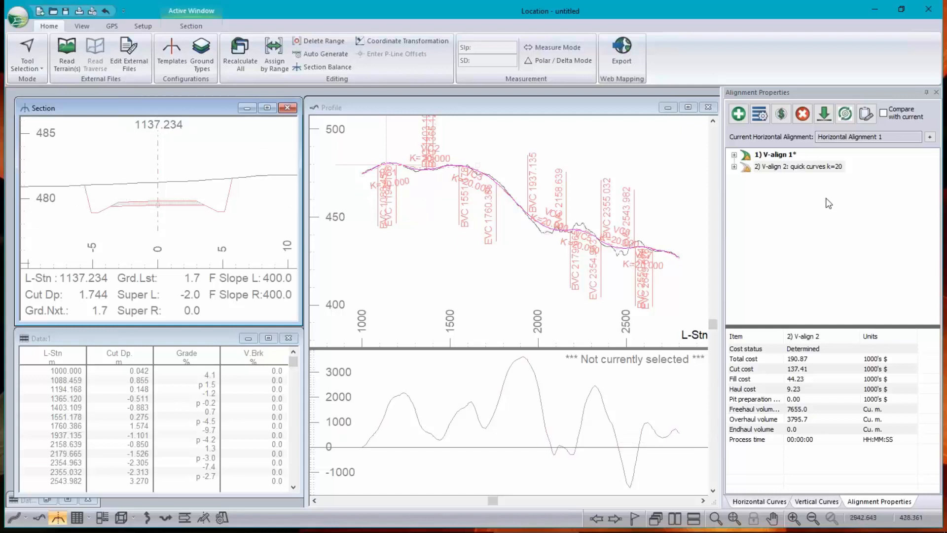
{"action": "left_click", "coordinate": [824, 167]}
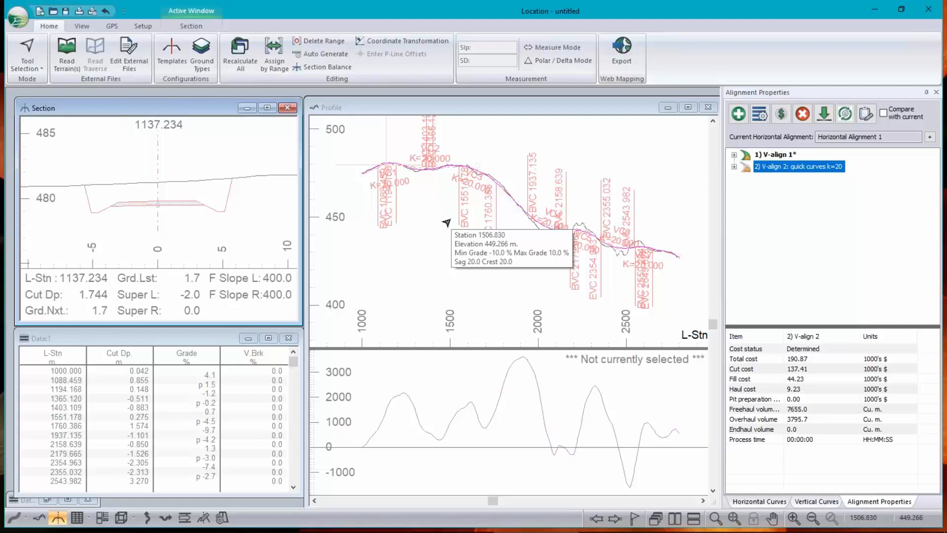
Return to the Route1Short design and add a vertical alignment from V-align 1, described as "quick curves K=10"
{"action": "mouse_move", "coordinate": [640, 527]}
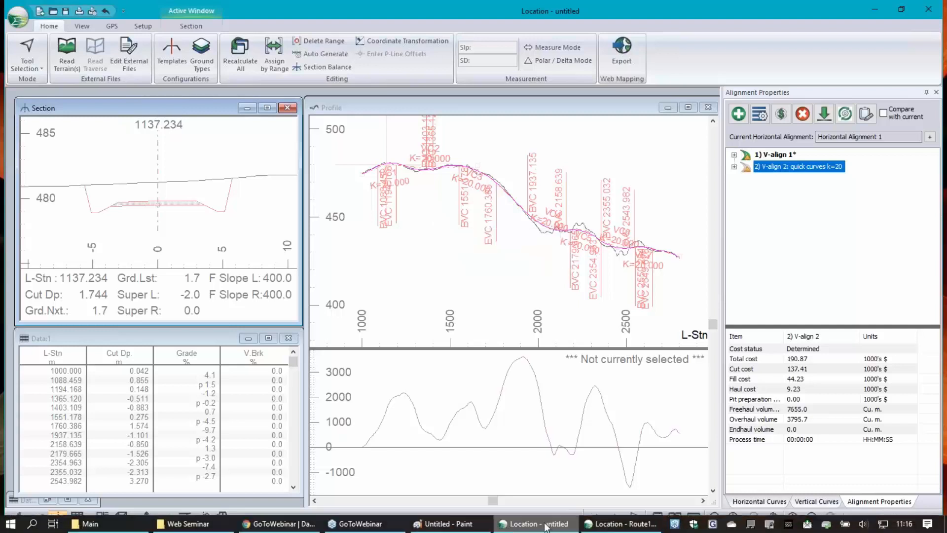
{"action": "left_click", "coordinate": [640, 527]}
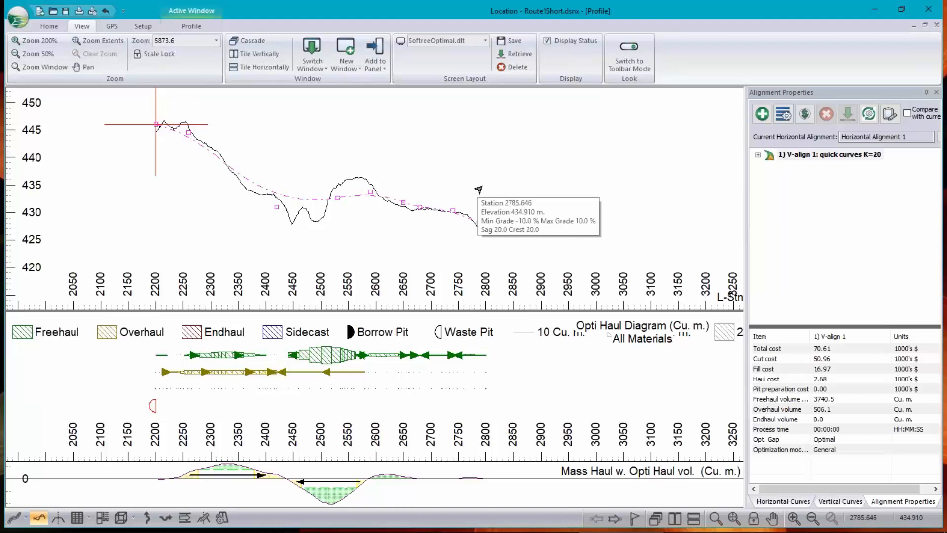
{"action": "scroll", "coordinate": [259, 187], "scroll_direction": "up", "scroll_amount": 1}
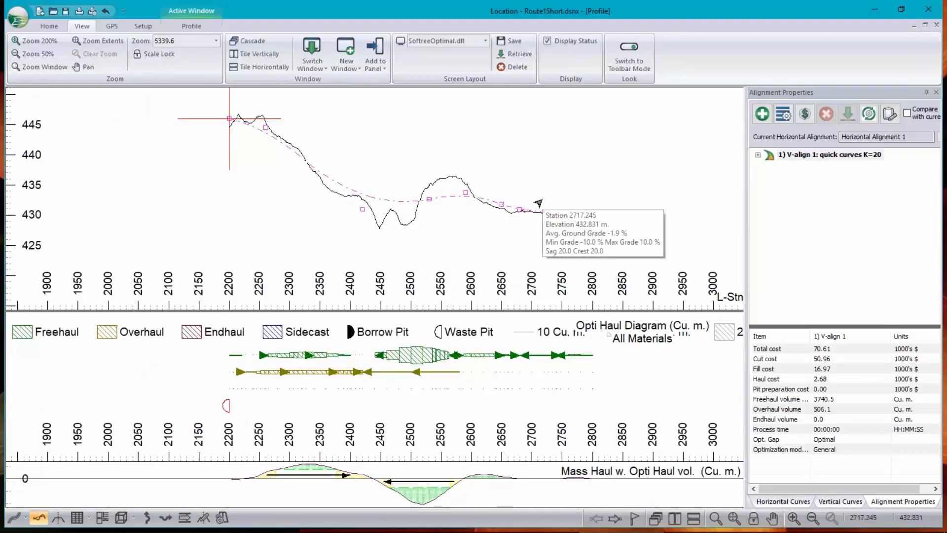
{"action": "left_click", "coordinate": [792, 156]}
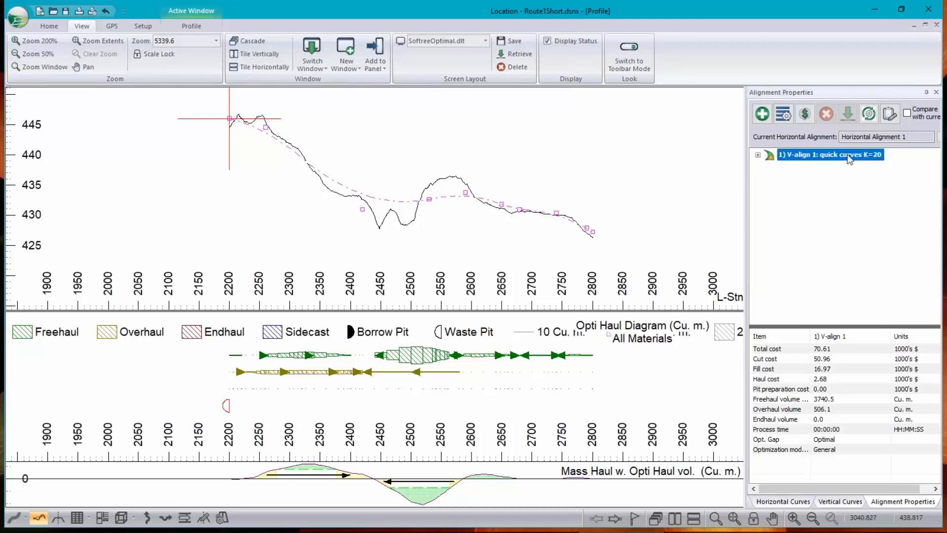
{"action": "left_click", "coordinate": [762, 115]}
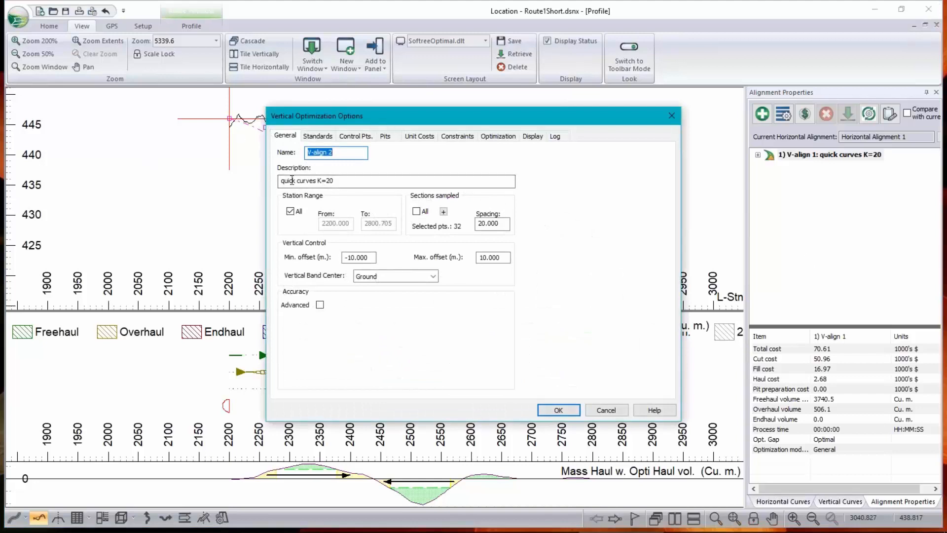
{"action": "left_click", "coordinate": [334, 182]}
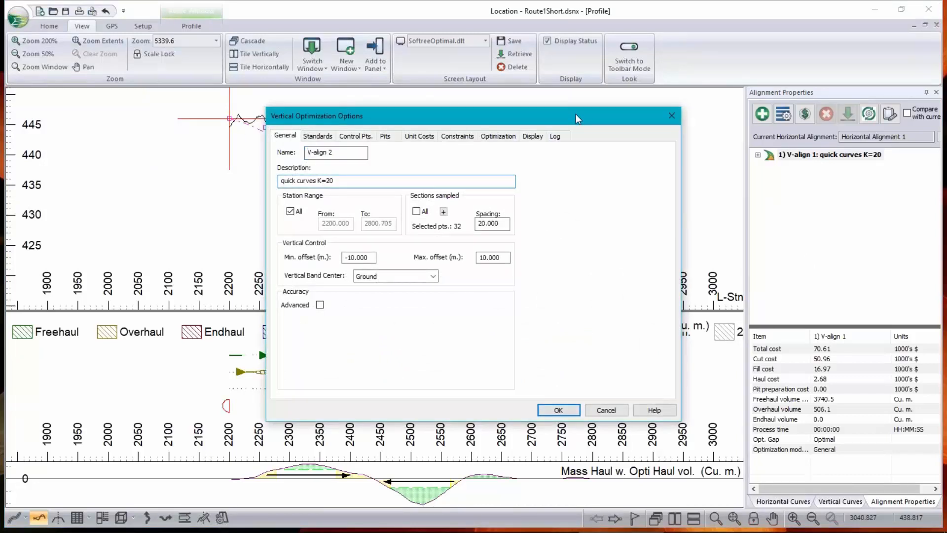
{"action": "type", "text": "10"}
Set the new alignment's minimum sag and crest K to 10 for the full station range and accept the options
{"action": "left_click", "coordinate": [324, 139]}
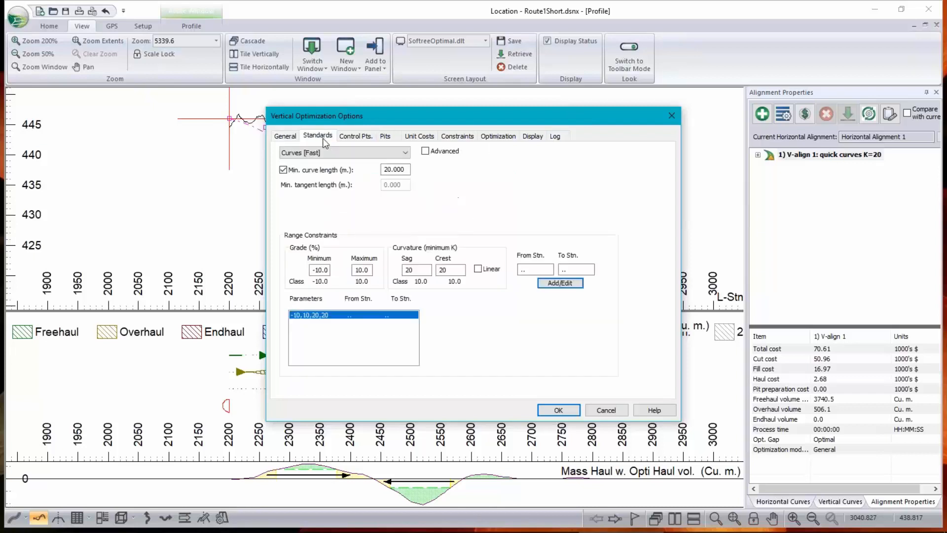
{"action": "double_click", "coordinate": [410, 270]}
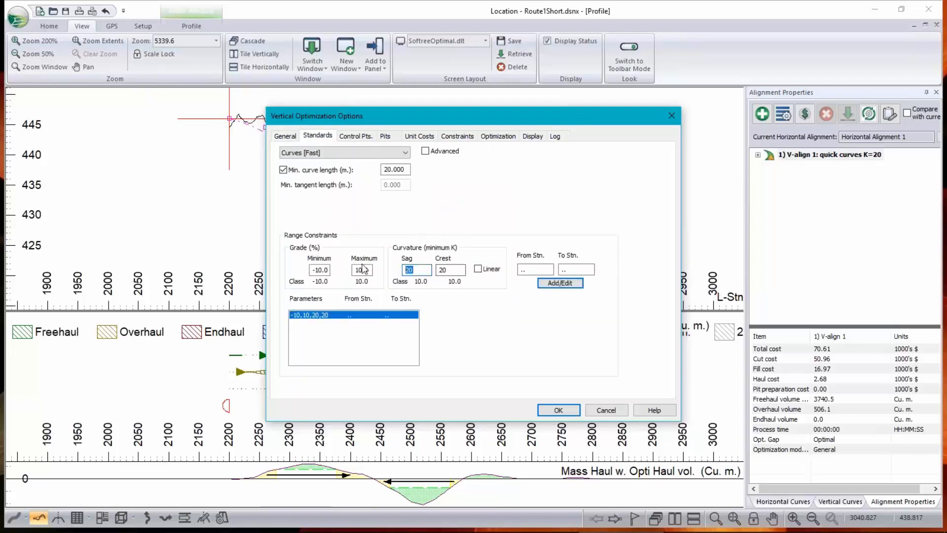
{"action": "type", "text": "10"}
{"action": "key", "text": "Tab"}
{"action": "type", "text": "1"}
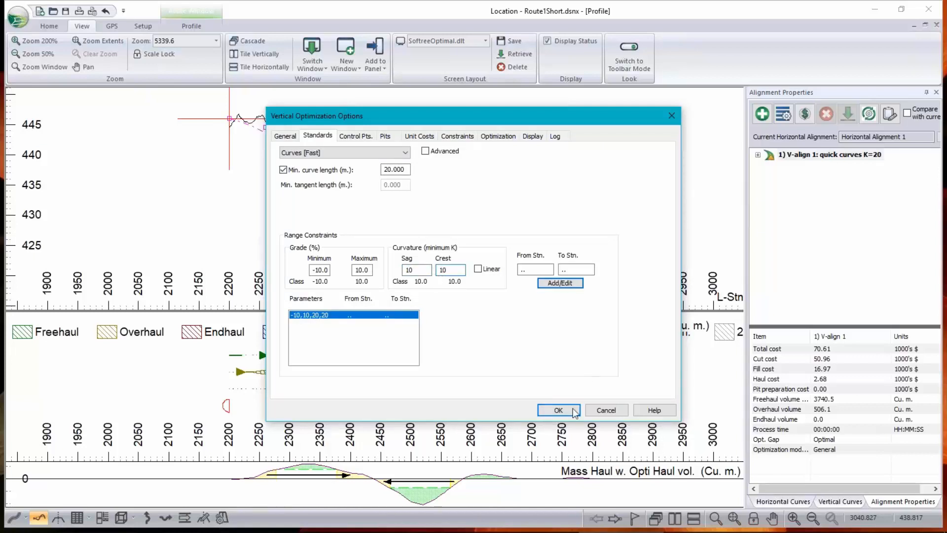
{"action": "left_click", "coordinate": [568, 283]}
{"action": "left_click", "coordinate": [562, 412]}
Optimize the profile of V-align 2 (quick curves K=10) and dismiss the log
{"action": "left_click", "coordinate": [816, 167]}
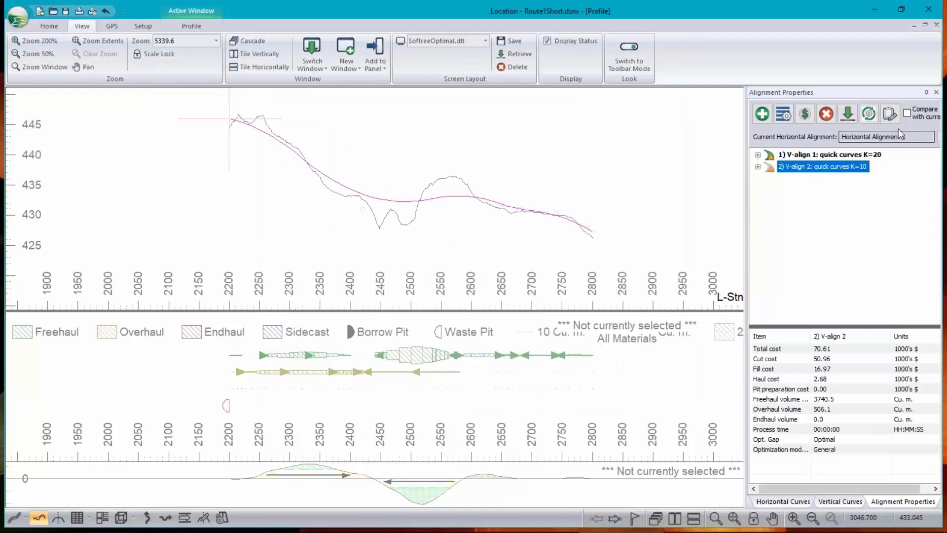
{"action": "left_click", "coordinate": [869, 114]}
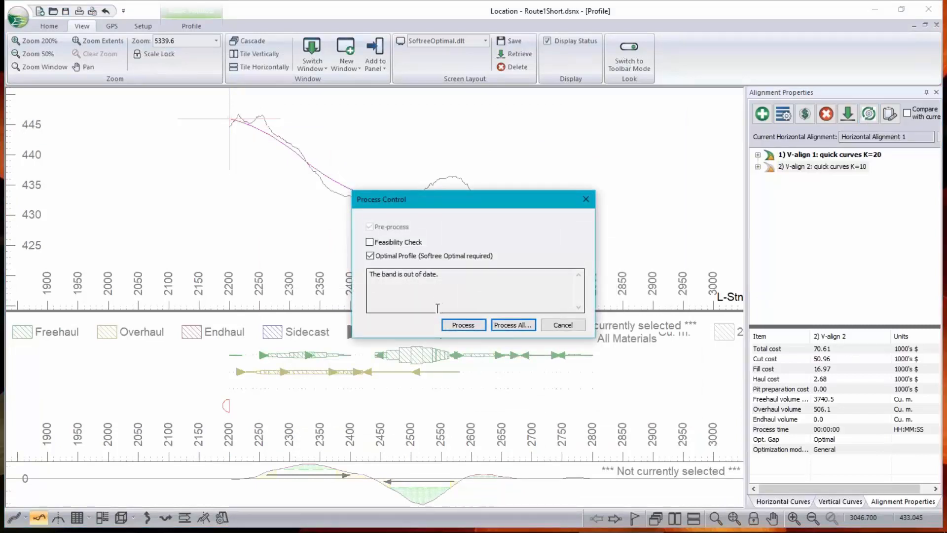
{"action": "left_click", "coordinate": [463, 324]}
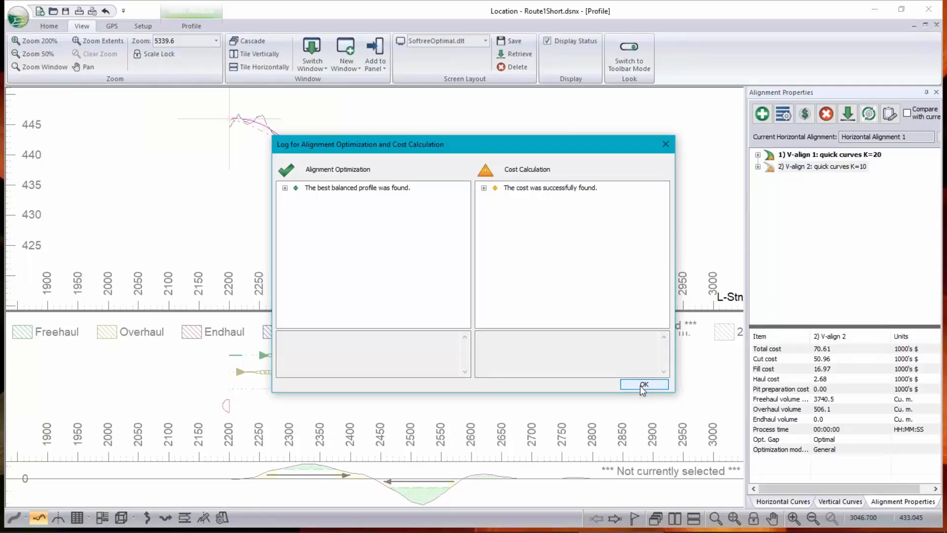
{"action": "left_click", "coordinate": [643, 384]}
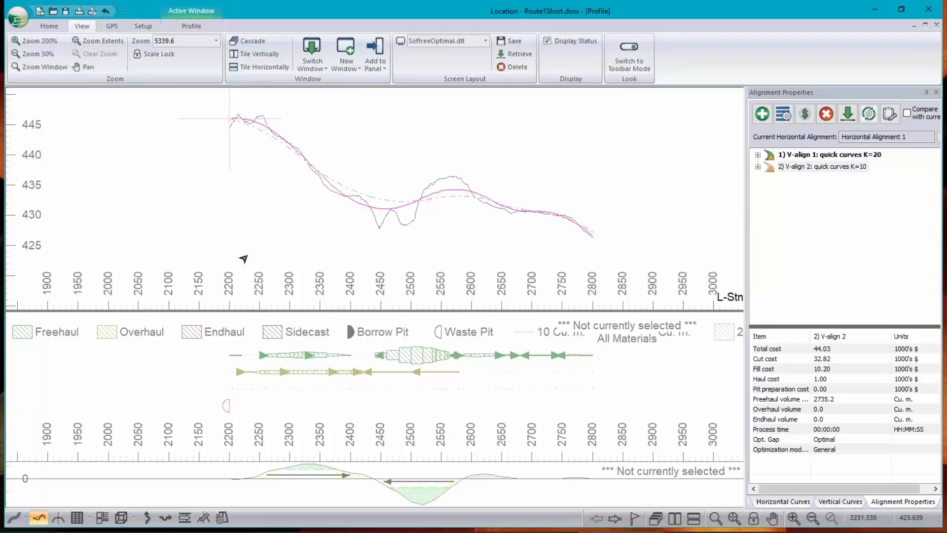
Examine how the optimized K=10 profile differs from the current K=20 profile at the sag and crest
{"action": "mouse_move", "coordinate": [241, 258]}
{"action": "scroll", "coordinate": [405, 209], "scroll_direction": "up", "scroll_amount": 1}
{"action": "scroll", "coordinate": [406, 210], "scroll_direction": "up", "scroll_amount": 1}
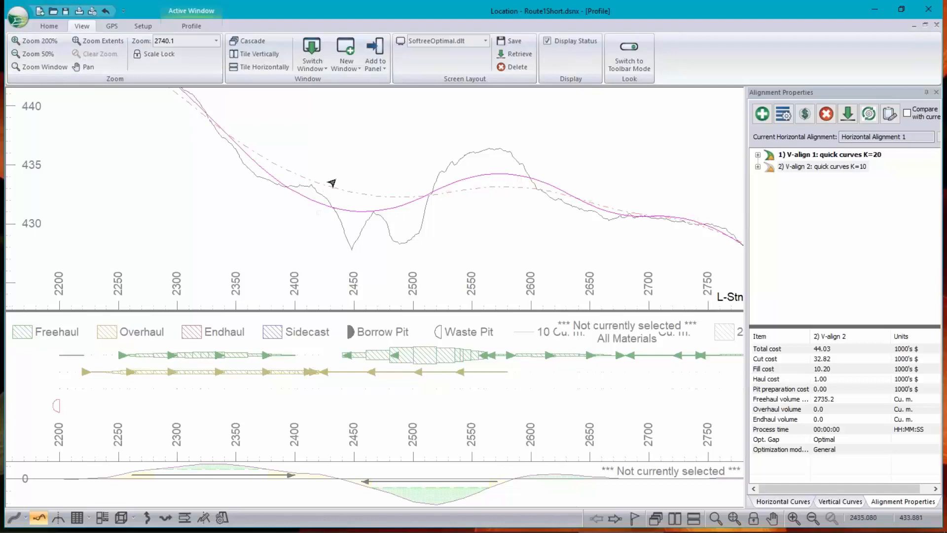
{"action": "mouse_move", "coordinate": [338, 196]}
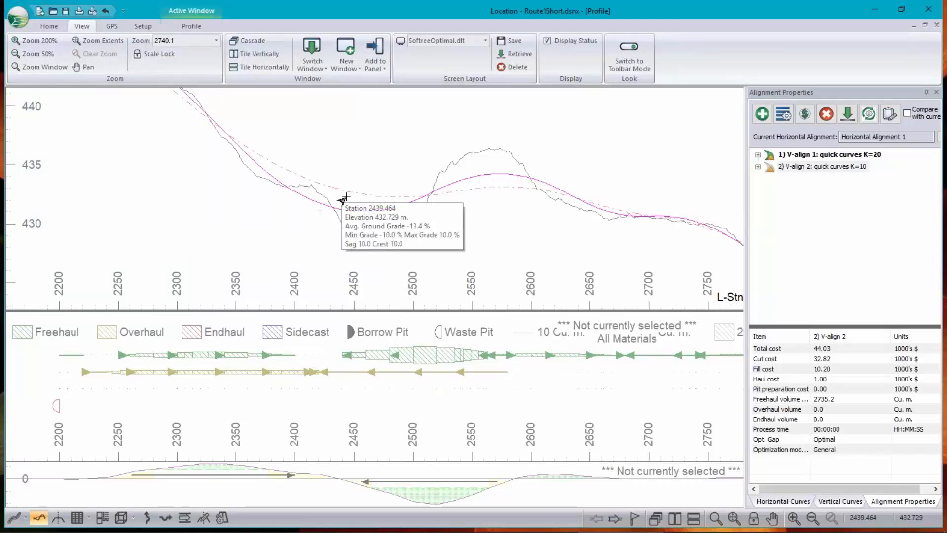
{"action": "mouse_move", "coordinate": [489, 178]}
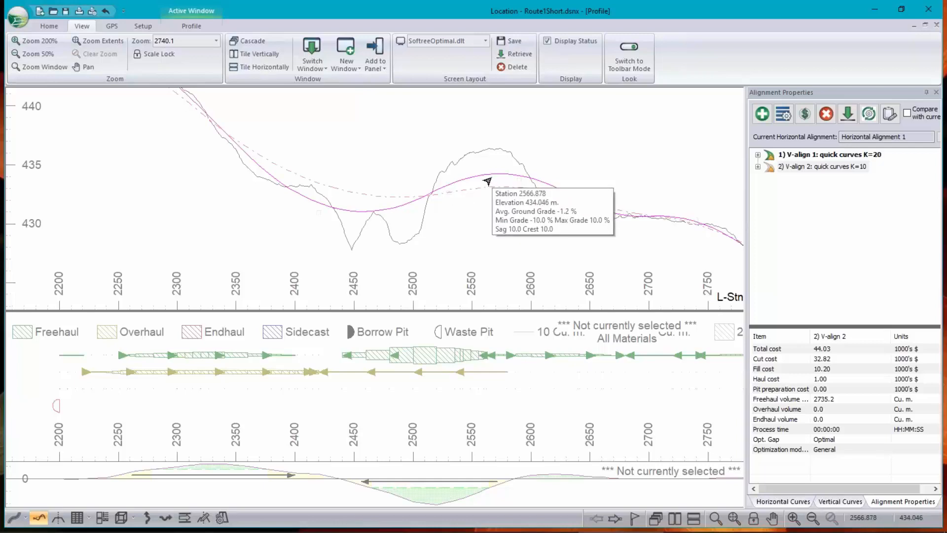
{"action": "scroll", "coordinate": [487, 181], "scroll_direction": "down", "scroll_amount": 3}
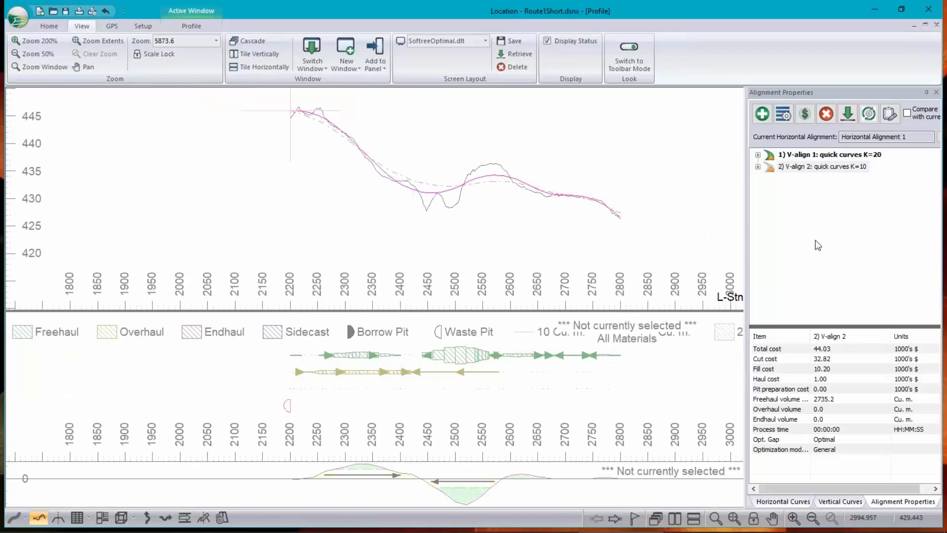
Turn on the cost comparison with the current alignment, and make V-align 2 (quick curves K=10) the current alignment
{"action": "left_click", "coordinate": [834, 350]}
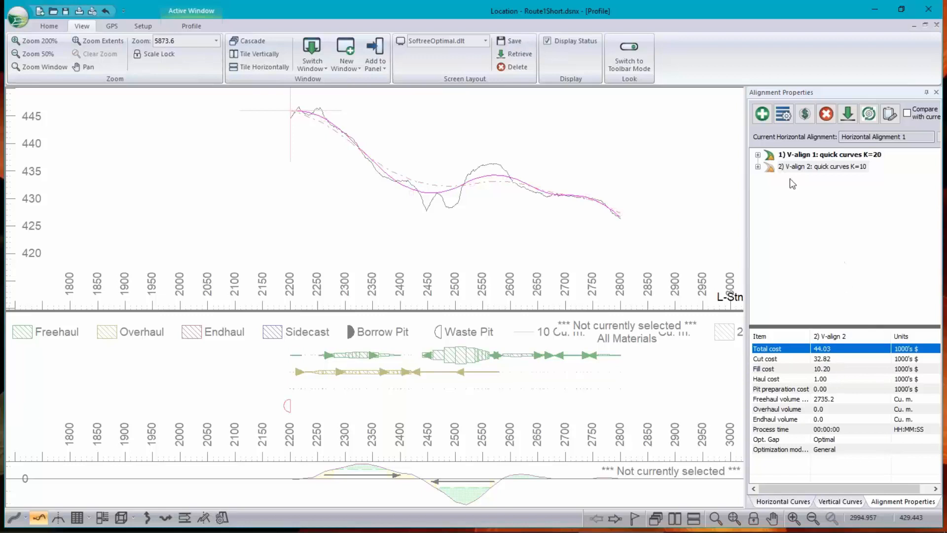
{"action": "left_click", "coordinate": [907, 114]}
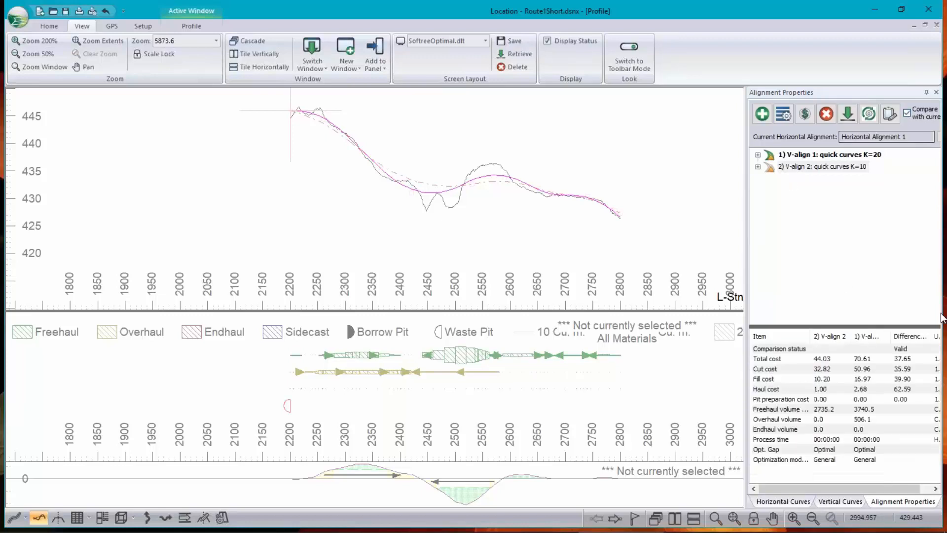
{"action": "left_click", "coordinate": [809, 168]}
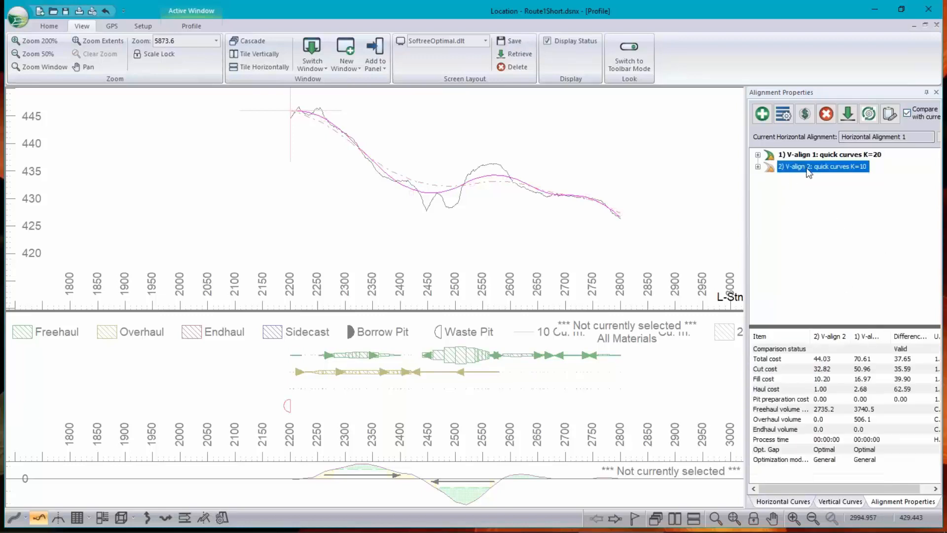
{"action": "left_click", "coordinate": [852, 117]}
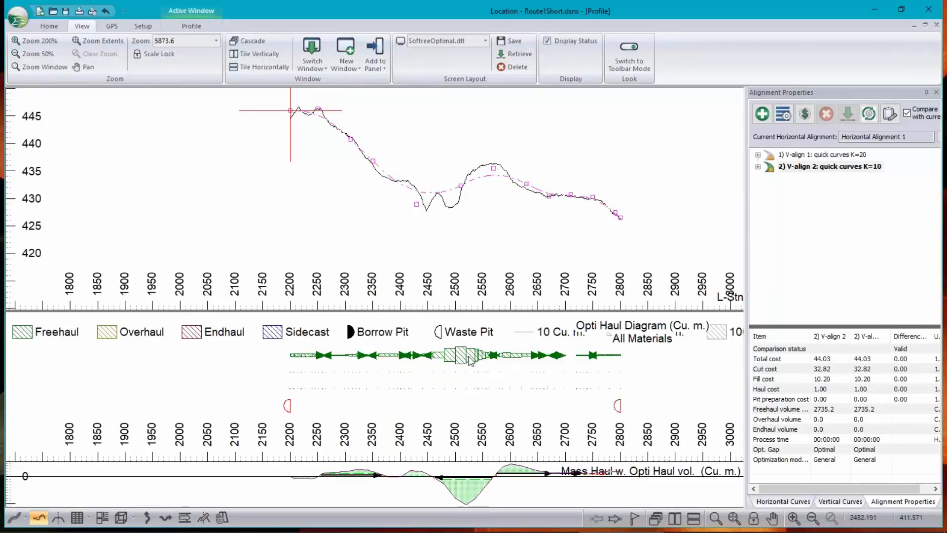
{"action": "mouse_move", "coordinate": [462, 360]}
{"action": "mouse_move", "coordinate": [468, 508]}
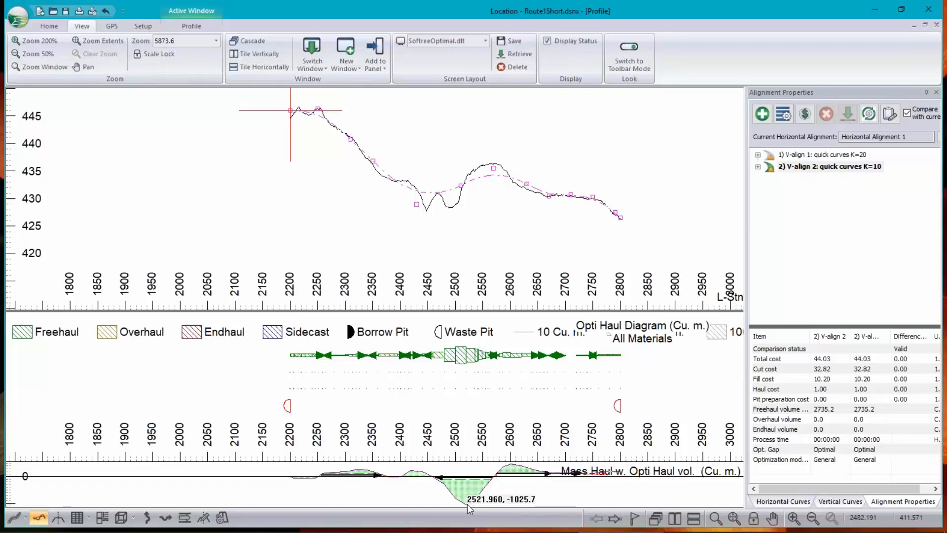
Review the optimized alignment's profile, its grade and K-value table, and its cut and fill volume table, ending back on the profile
{"action": "mouse_move", "coordinate": [593, 220]}
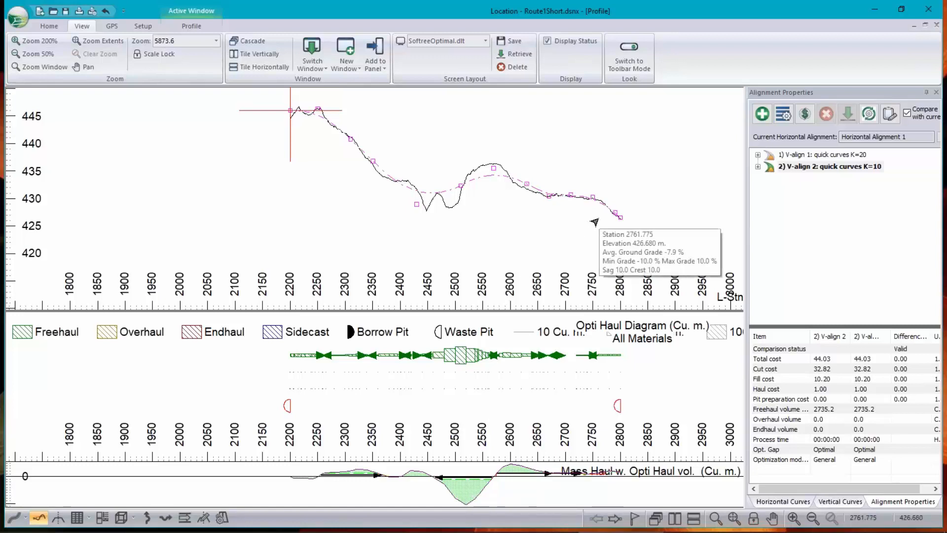
{"action": "mouse_move", "coordinate": [518, 251]}
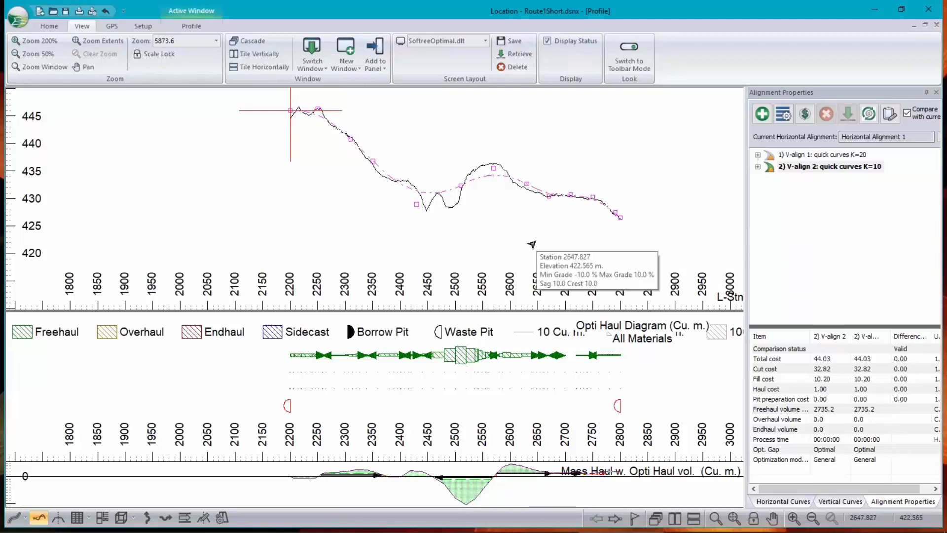
{"action": "left_click", "coordinate": [77, 521]}
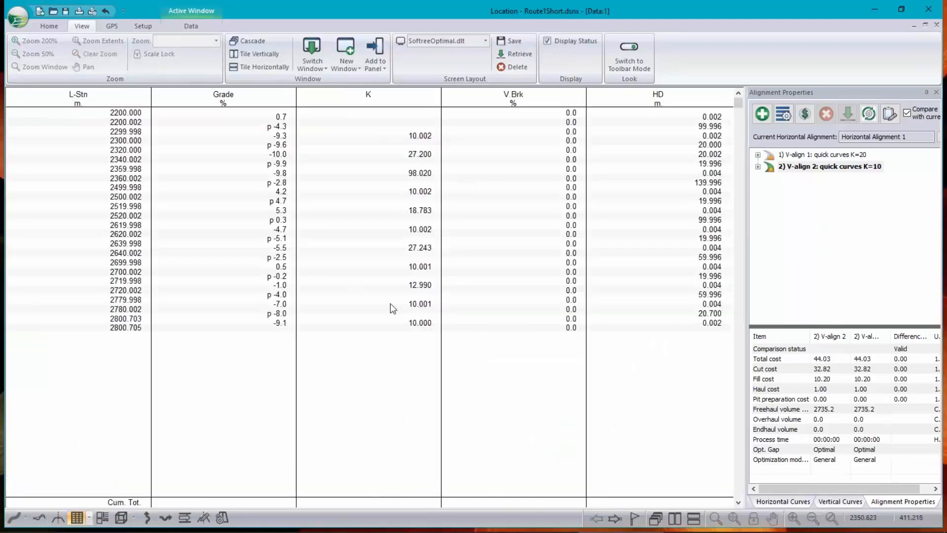
{"action": "left_click", "coordinate": [78, 517]}
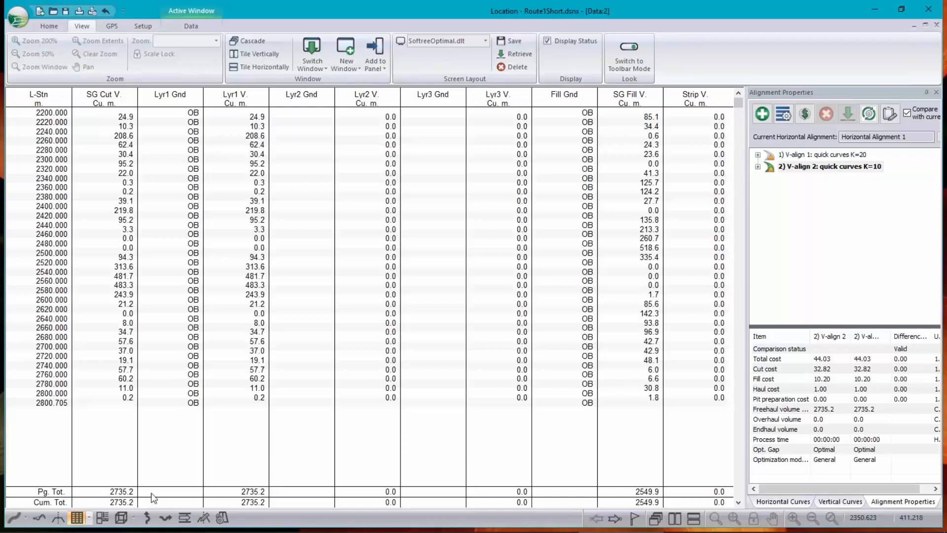
{"action": "left_click", "coordinate": [39, 517]}
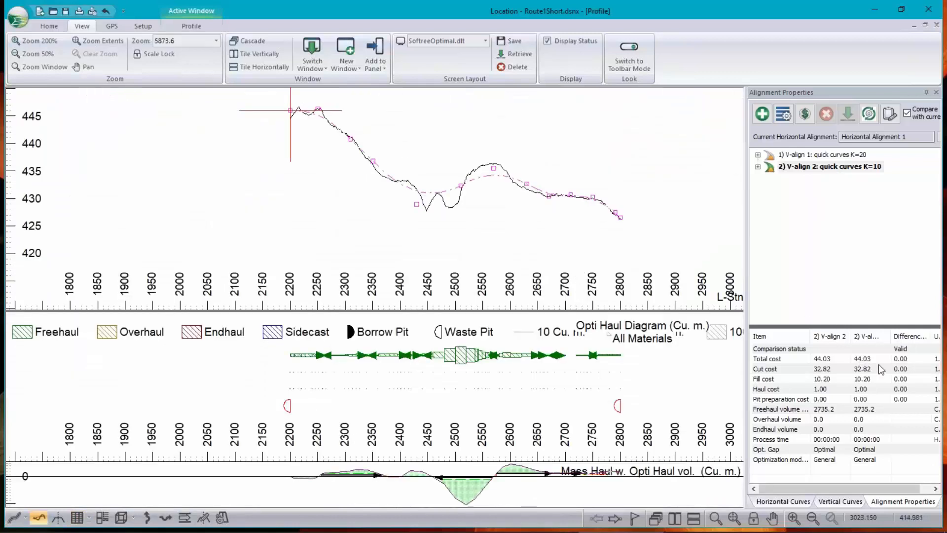
Check V-align 2's cost and haul volume items, and select V-align 1 (quick curves K=20) to compare it with the current alignment
{"action": "left_click", "coordinate": [833, 359]}
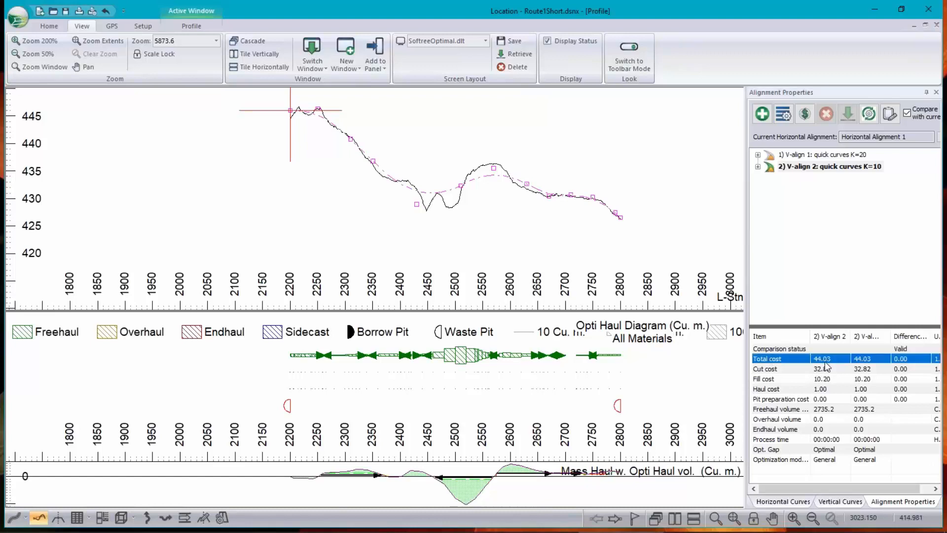
{"action": "left_click", "coordinate": [820, 371]}
{"action": "left_click", "coordinate": [822, 380]}
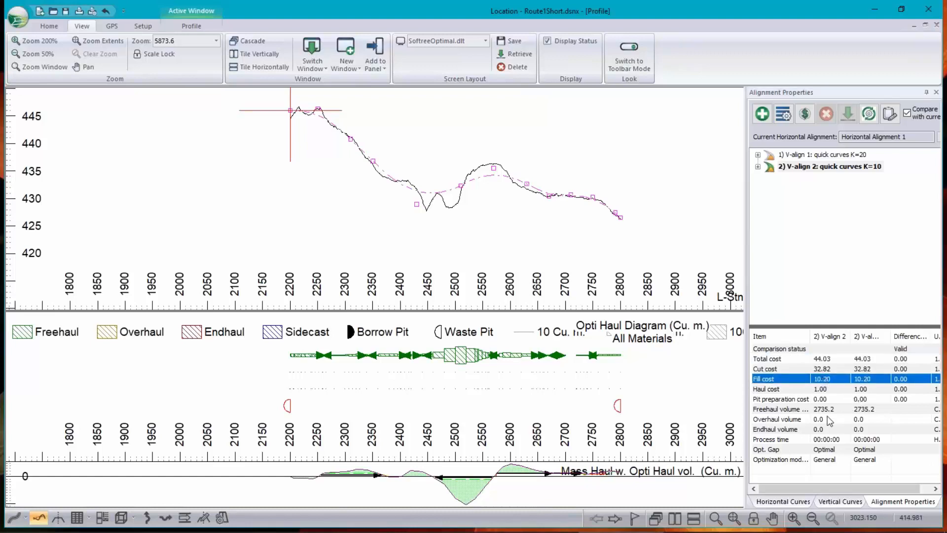
{"action": "left_click", "coordinate": [829, 410]}
{"action": "left_click", "coordinate": [826, 420]}
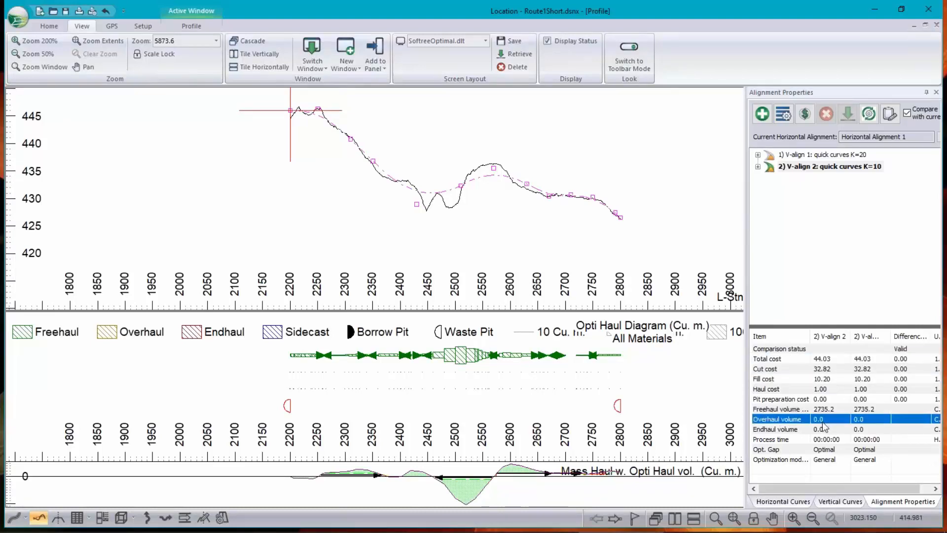
{"action": "left_click", "coordinate": [823, 430]}
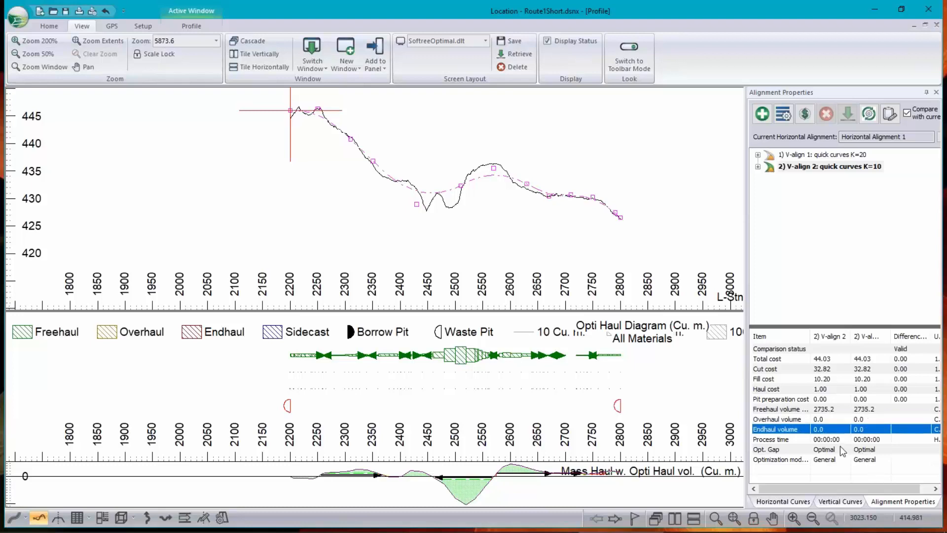
{"action": "left_click", "coordinate": [824, 155]}
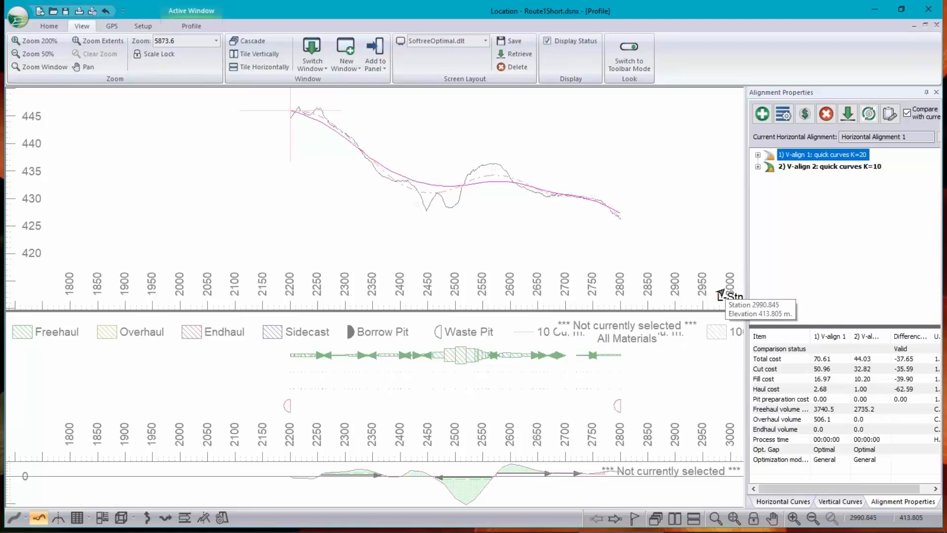
Restore the multi-window layout of section, plan and profile, and widen the Alignment Properties pane slightly
{"action": "left_click", "coordinate": [925, 25]}
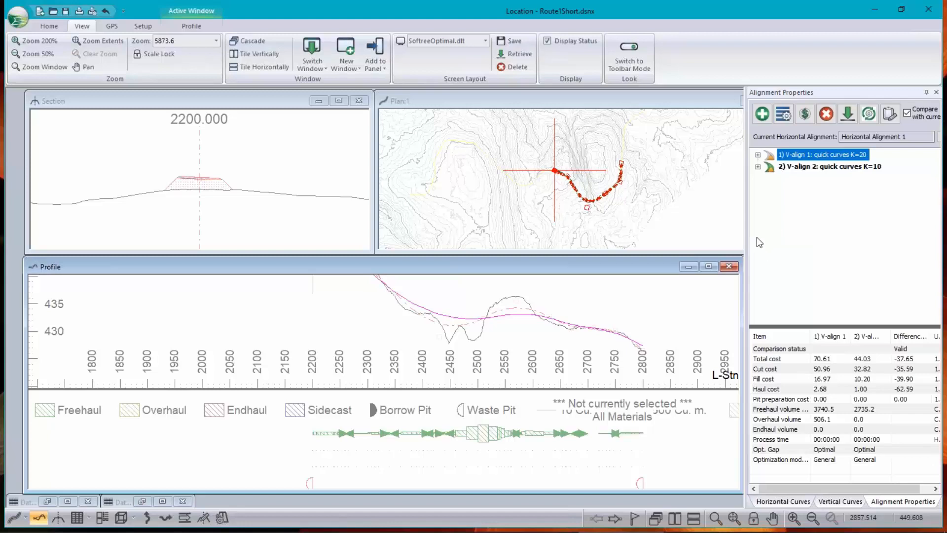
{"action": "mouse_move", "coordinate": [647, 203]}
{"action": "left_click_drag", "start_coordinate": [745, 196], "coordinate": [732, 193]}
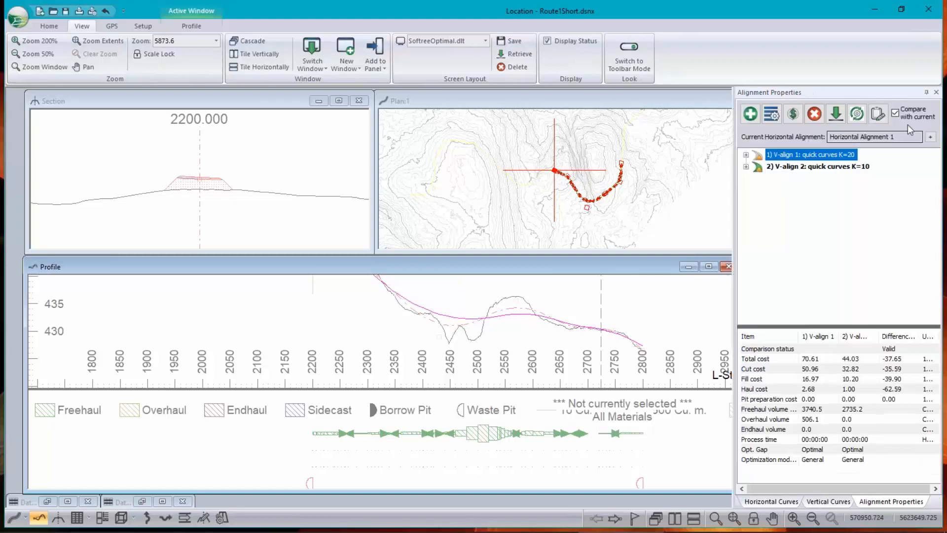
{"action": "left_click", "coordinate": [932, 138]}
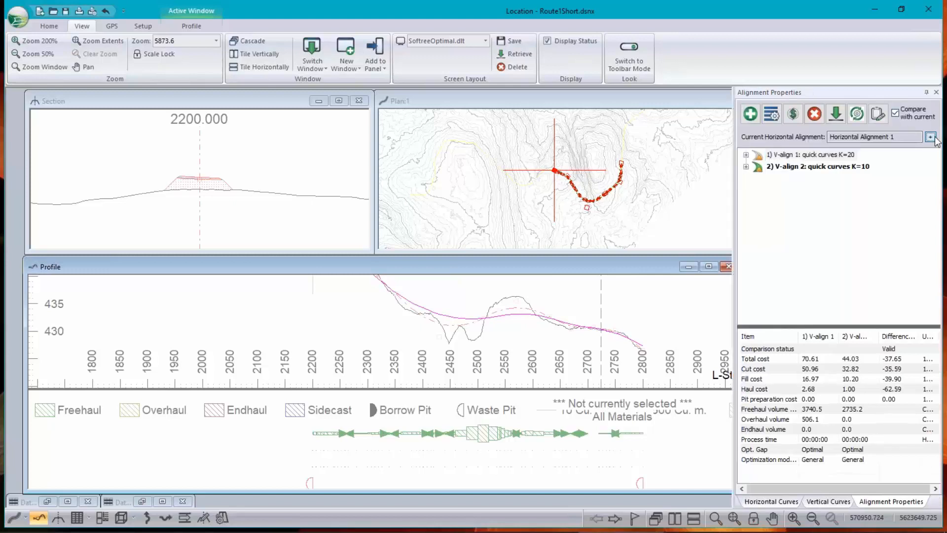
{"action": "left_click", "coordinate": [397, 197]}
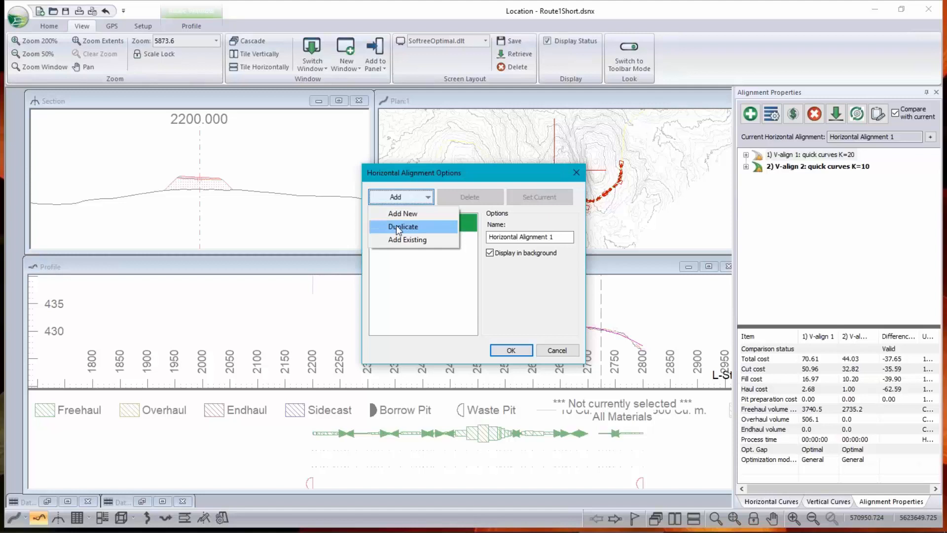
{"action": "left_click", "coordinate": [566, 350]}
{"action": "left_click", "coordinate": [566, 350]}
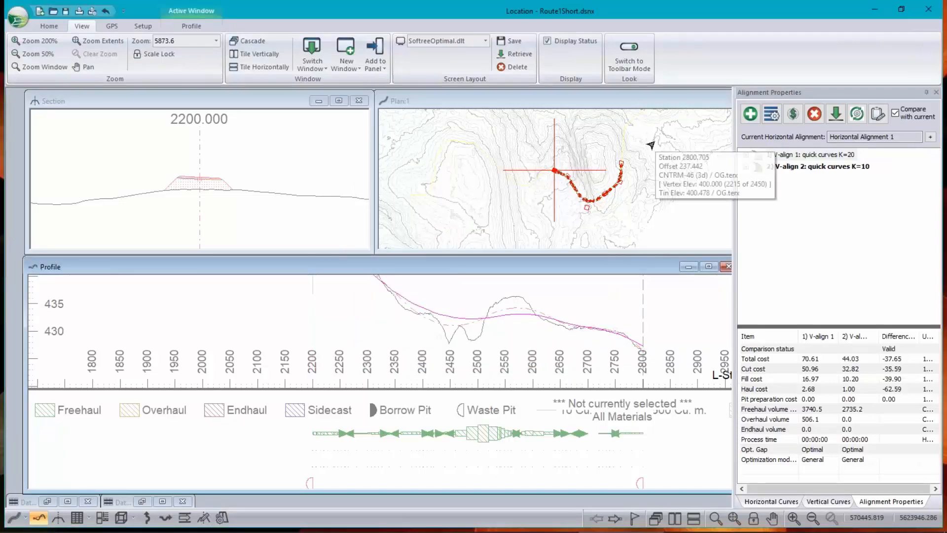
{"action": "left_click", "coordinate": [19, 19]}
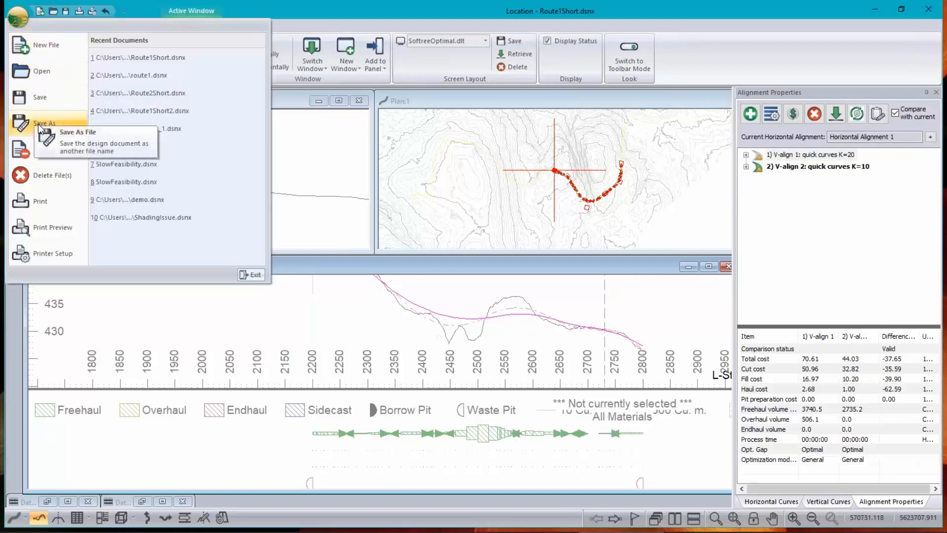
{"action": "left_click", "coordinate": [565, 12]}
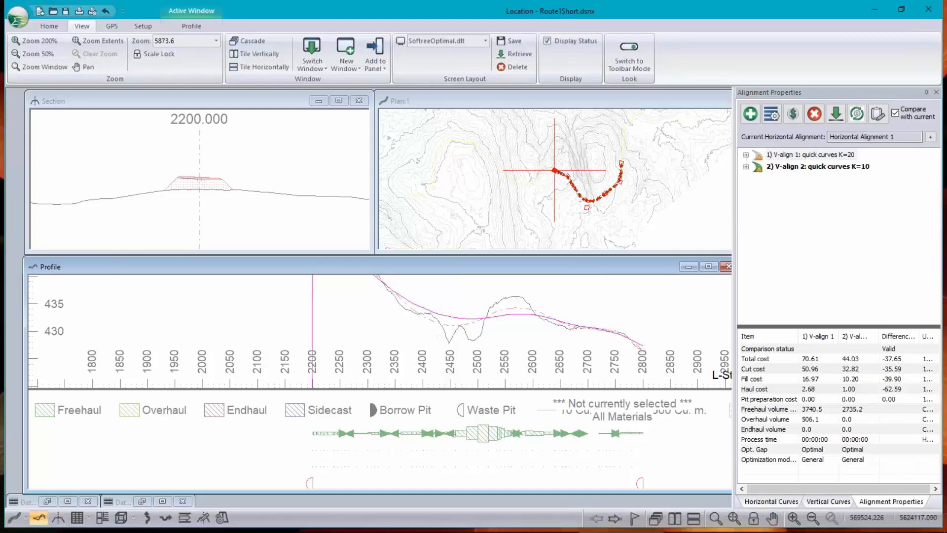
Duplicate Horizontal Alignment 1 as Horizontal Alignment 2 and accept it as the current horizontal alignment
{"action": "left_click", "coordinate": [931, 138]}
{"action": "left_click", "coordinate": [412, 199]}
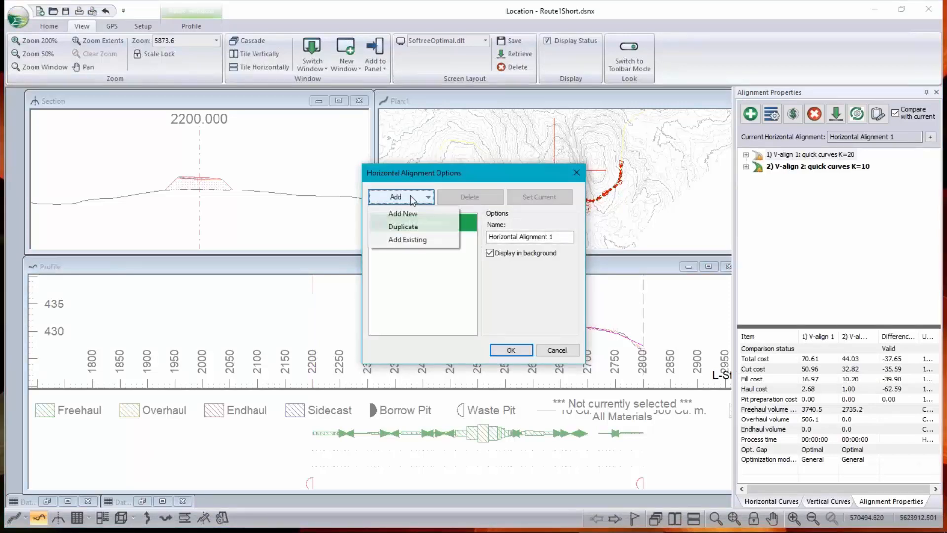
{"action": "left_click", "coordinate": [406, 227]}
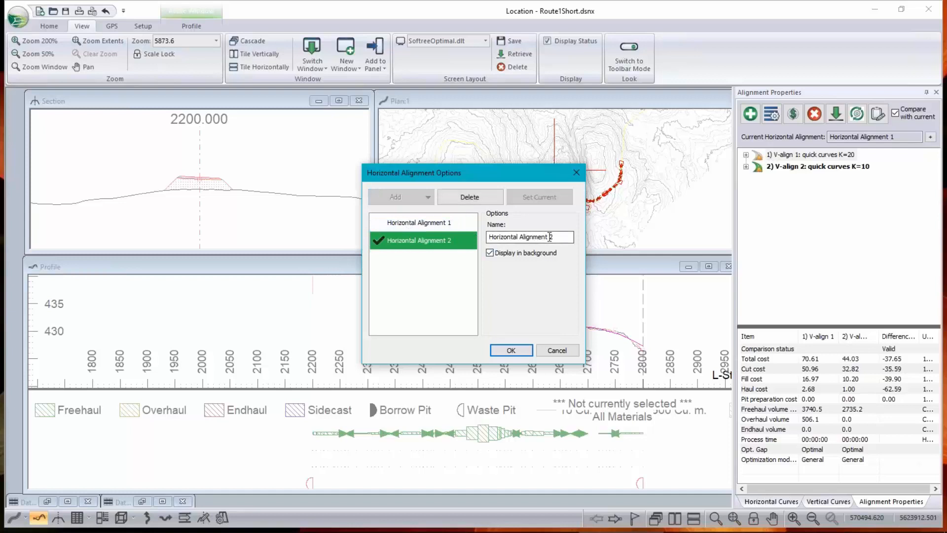
{"action": "left_click_drag", "start_coordinate": [548, 237], "coordinate": [489, 237]}
{"action": "left_click", "coordinate": [513, 351]}
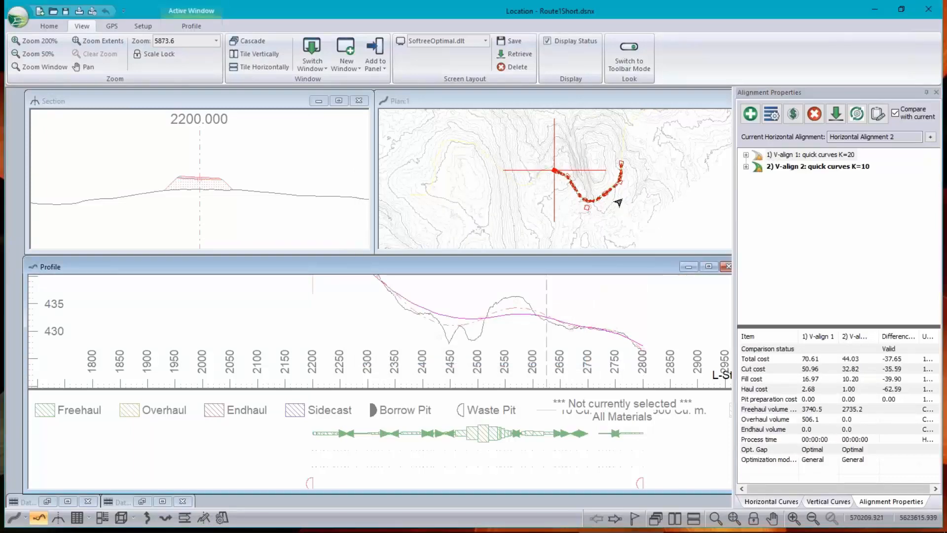
Maximize the plan and insert a new IP from the stretch after the main bend, at about X 570171, Y 5623506
{"action": "right_click", "coordinate": [630, 200]}
{"action": "left_click", "coordinate": [669, 219]}
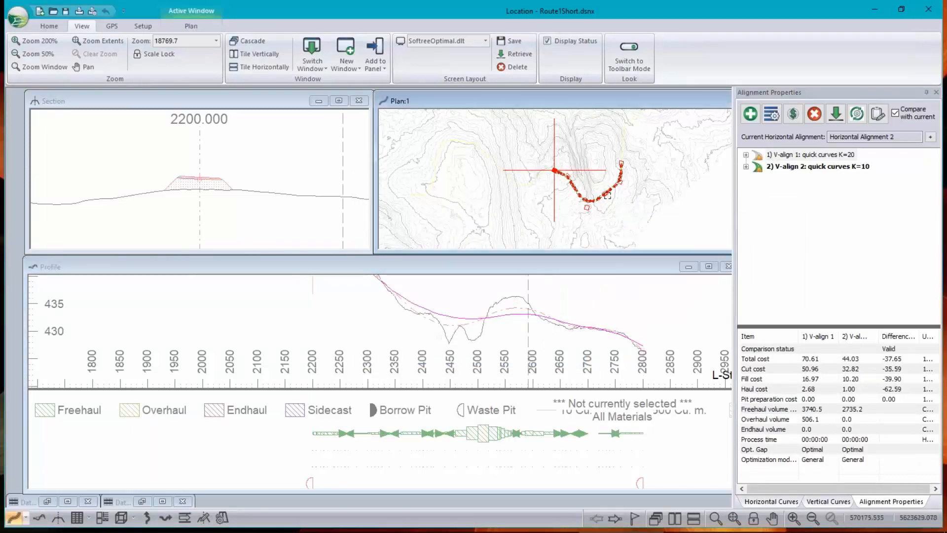
{"action": "scroll", "coordinate": [607, 193], "scroll_direction": "down", "scroll_amount": 1}
{"action": "double_click", "coordinate": [584, 103]}
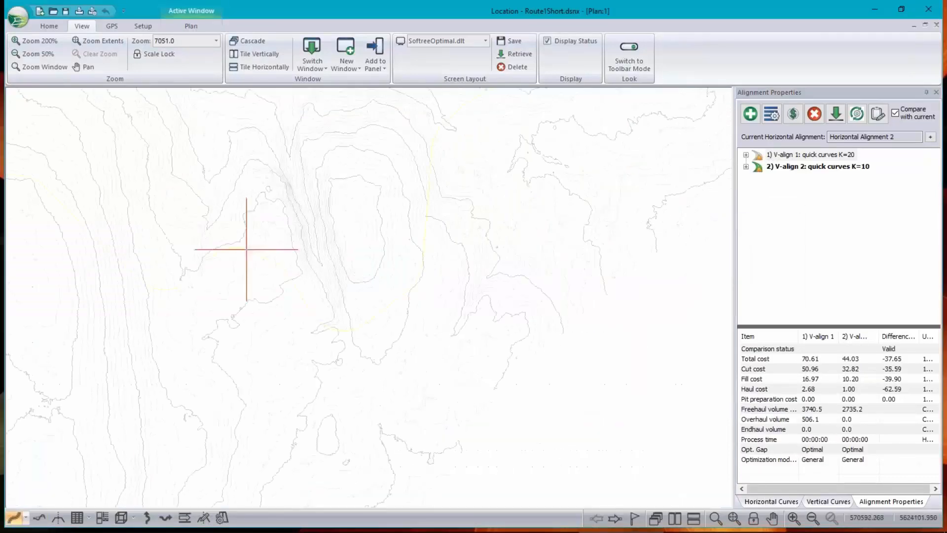
{"action": "left_click_drag", "start_coordinate": [582, 99], "coordinate": [580, 185]}
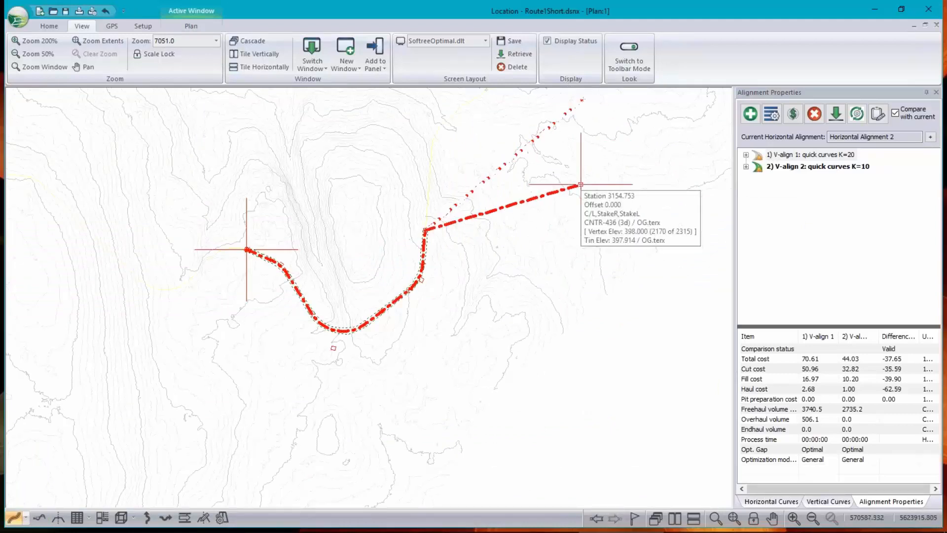
{"action": "left_click", "coordinate": [448, 296]}
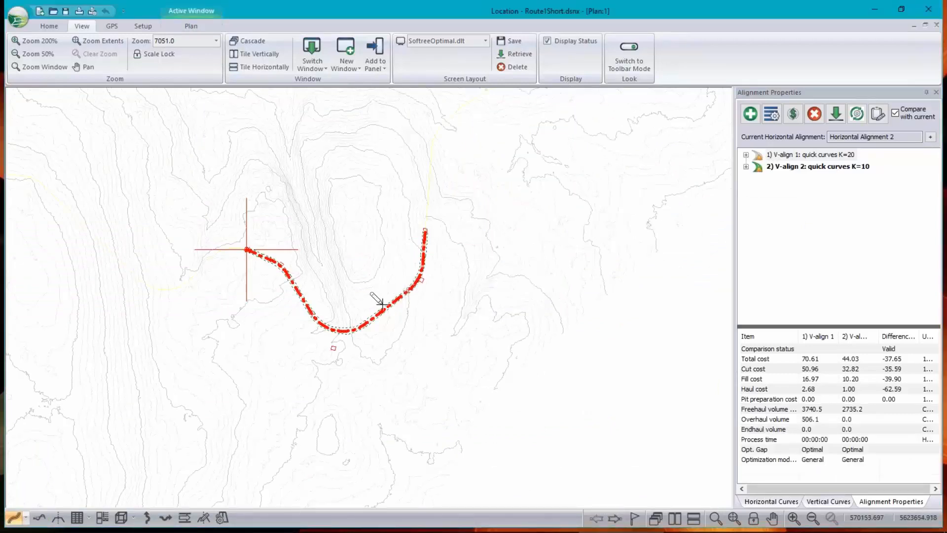
{"action": "left_click_drag", "start_coordinate": [387, 306], "coordinate": [390, 373]}
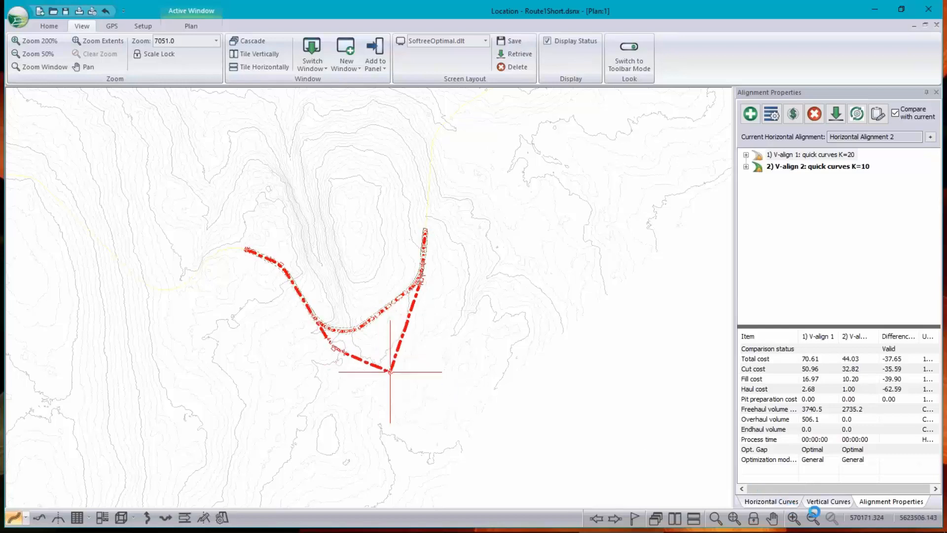
Give the new IP a circular horizontal curve with radius 80, superelevation 5.9% and transition length 20
{"action": "left_click", "coordinate": [764, 502]}
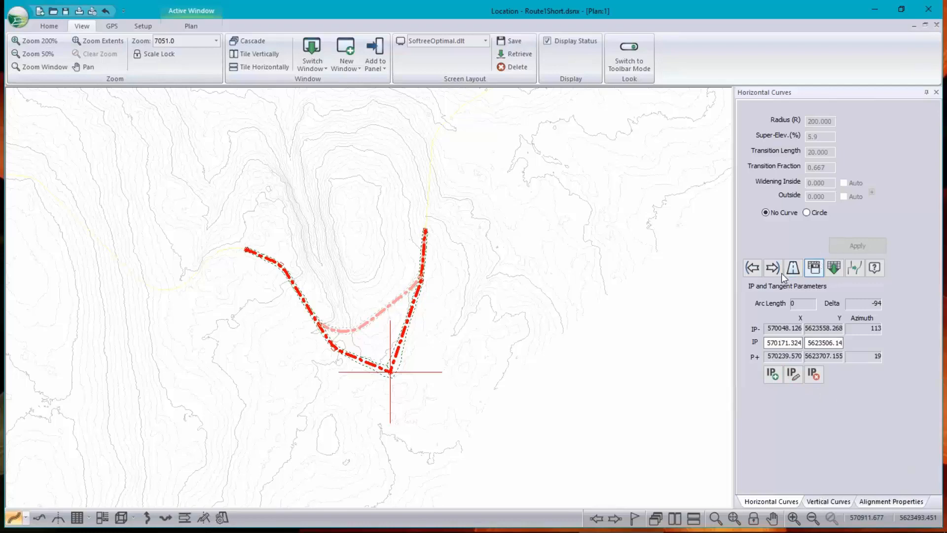
{"action": "left_click", "coordinate": [752, 267]}
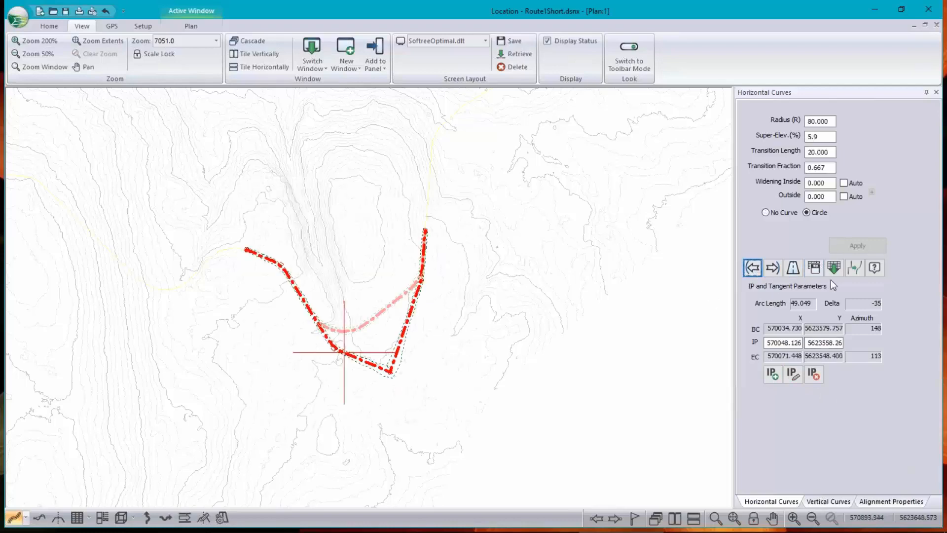
{"action": "left_click", "coordinate": [772, 267]}
{"action": "left_click", "coordinate": [857, 246]}
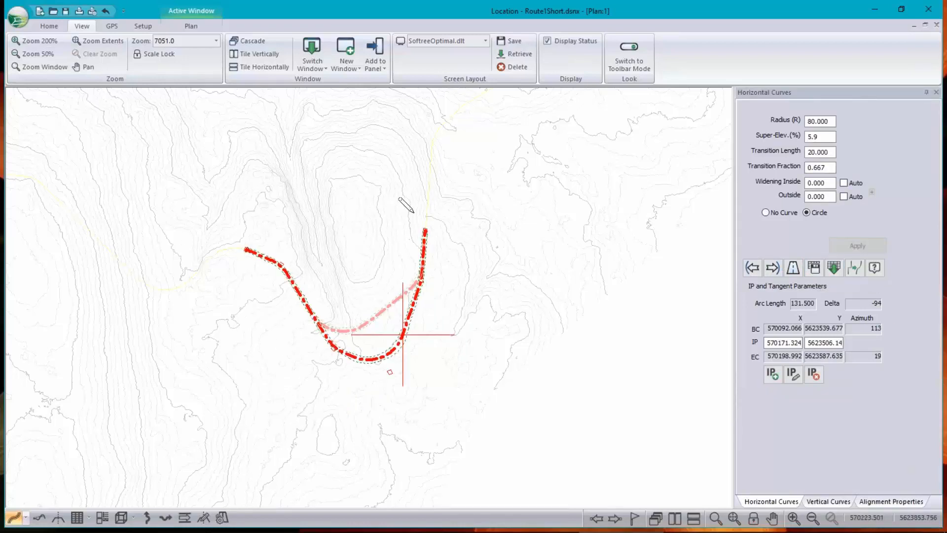
Restore the multi-window layout and move the new curve's IP in plan to about X 570165, Y 5623496
{"action": "mouse_move", "coordinate": [405, 204]}
{"action": "left_click", "coordinate": [926, 25]}
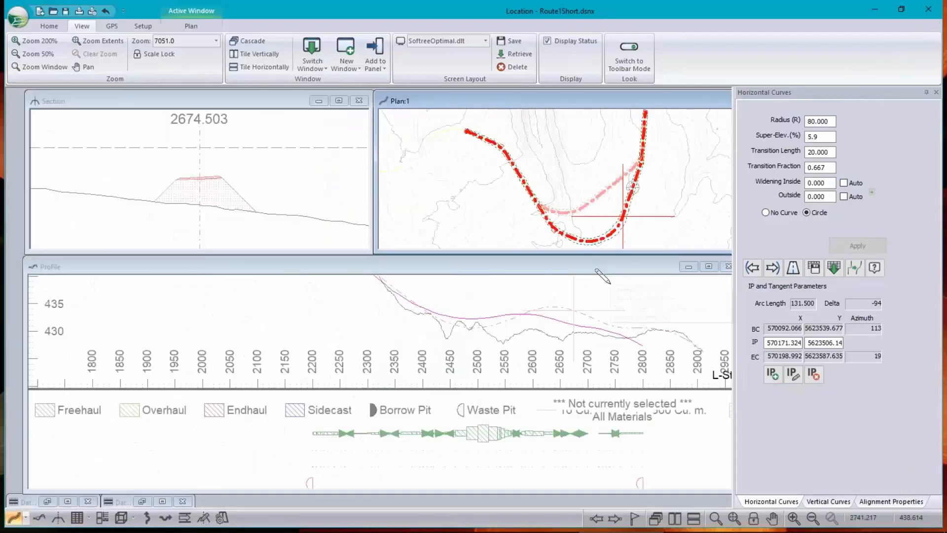
{"action": "scroll", "coordinate": [595, 344], "scroll_direction": "up", "scroll_amount": 1}
{"action": "middle_click_drag", "start_coordinate": [595, 344], "coordinate": [497, 340]}
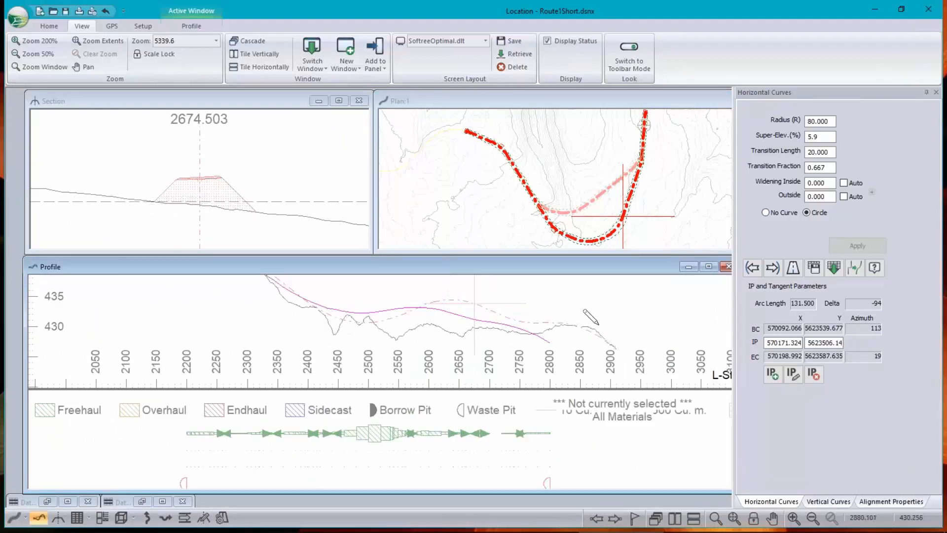
{"action": "middle_click_drag", "start_coordinate": [590, 234], "coordinate": [576, 214]}
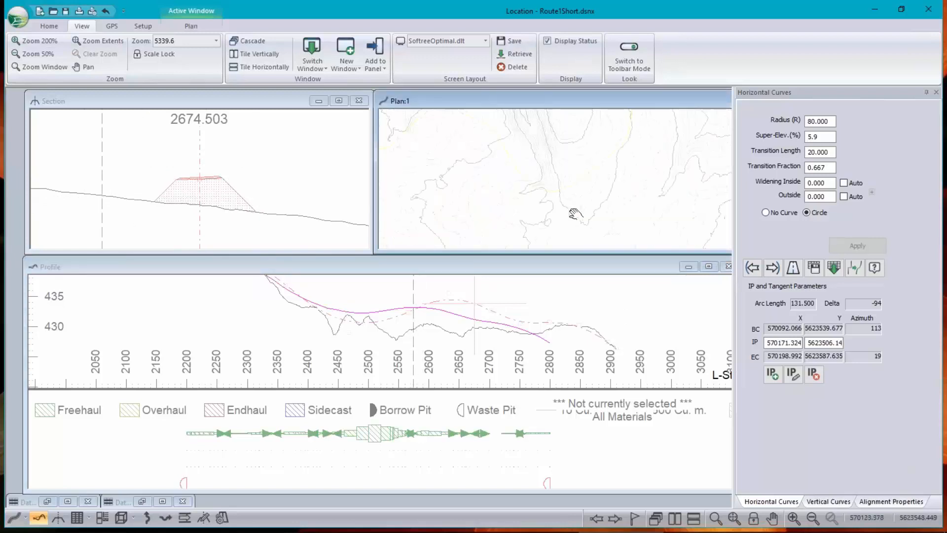
{"action": "scroll", "coordinate": [576, 214], "scroll_direction": "up", "scroll_amount": 1}
{"action": "left_click_drag", "start_coordinate": [597, 230], "coordinate": [587, 225]}
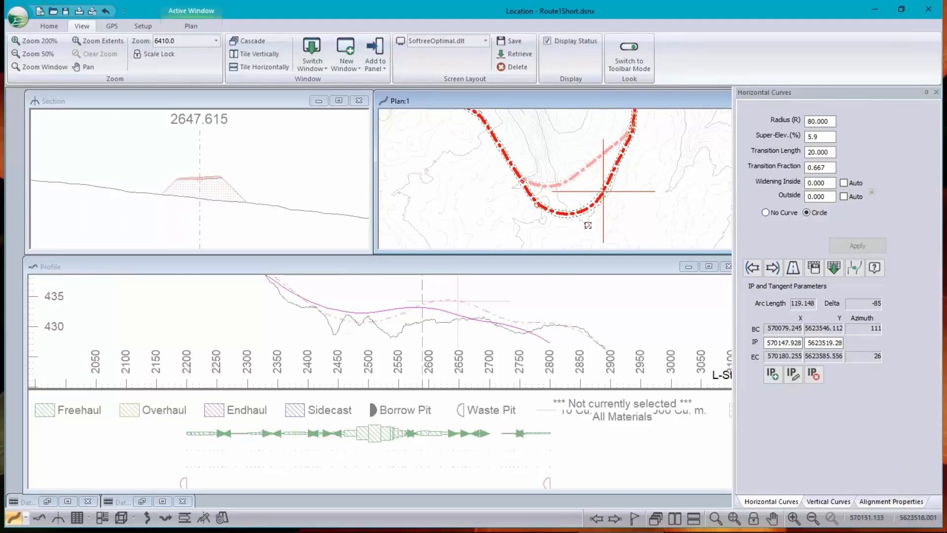
{"action": "left_click_drag", "start_coordinate": [588, 225], "coordinate": [596, 236]}
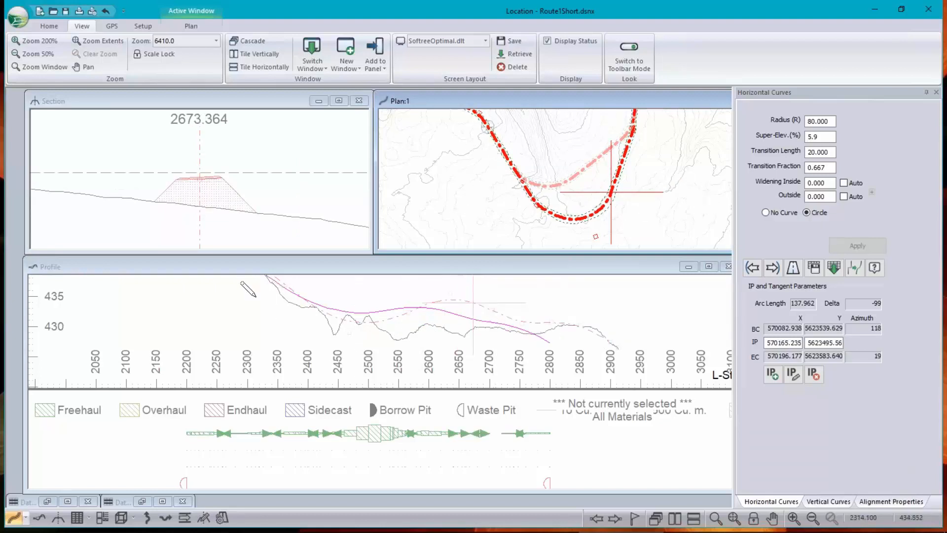
Examine the end of the modified profile and return to the vertical alignment list with its cost comparison
{"action": "mouse_move", "coordinate": [591, 313]}
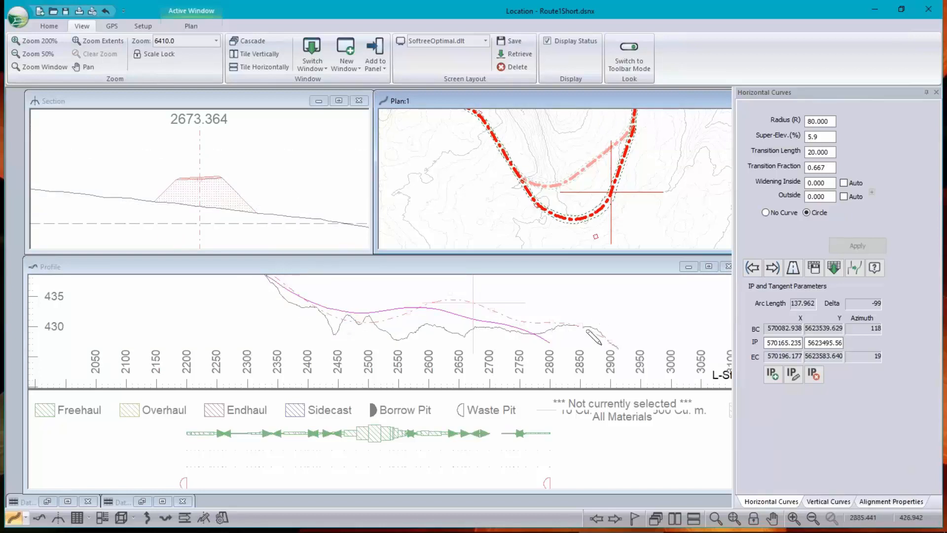
{"action": "mouse_move", "coordinate": [587, 331]}
{"action": "left_click", "coordinate": [891, 501]}
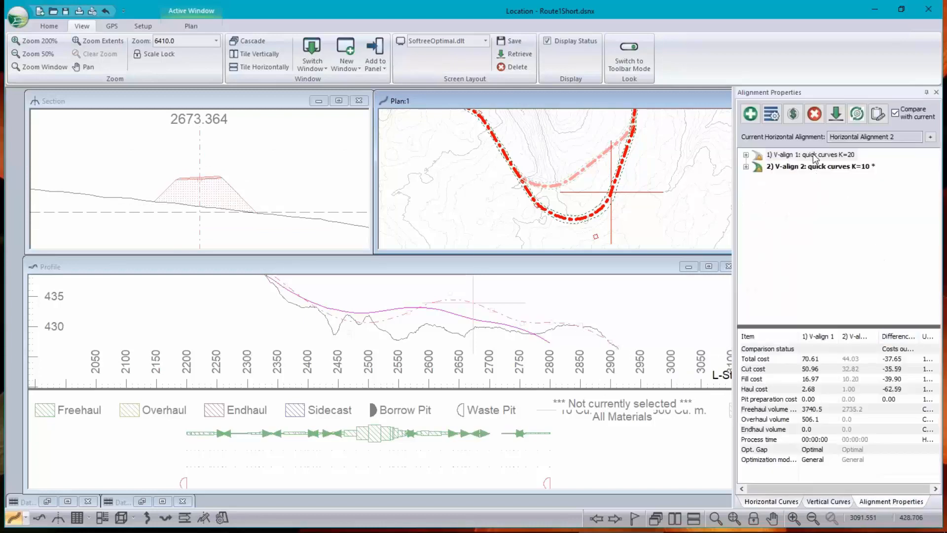
Make V-align 1 (quick curves K=20) the current vertical alignment of Horizontal Alignment 2
{"action": "left_click", "coordinate": [815, 157]}
{"action": "mouse_move", "coordinate": [772, 181]}
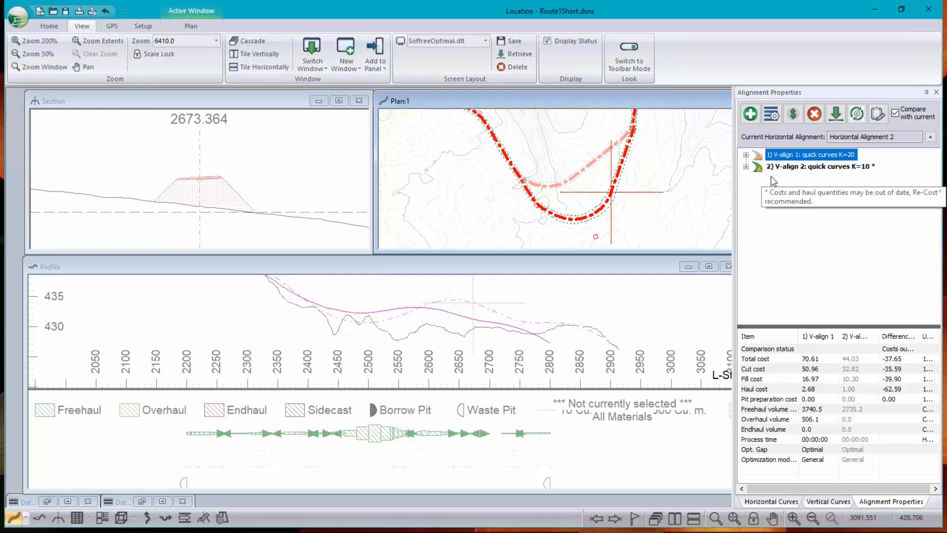
{"action": "left_click", "coordinate": [803, 115]}
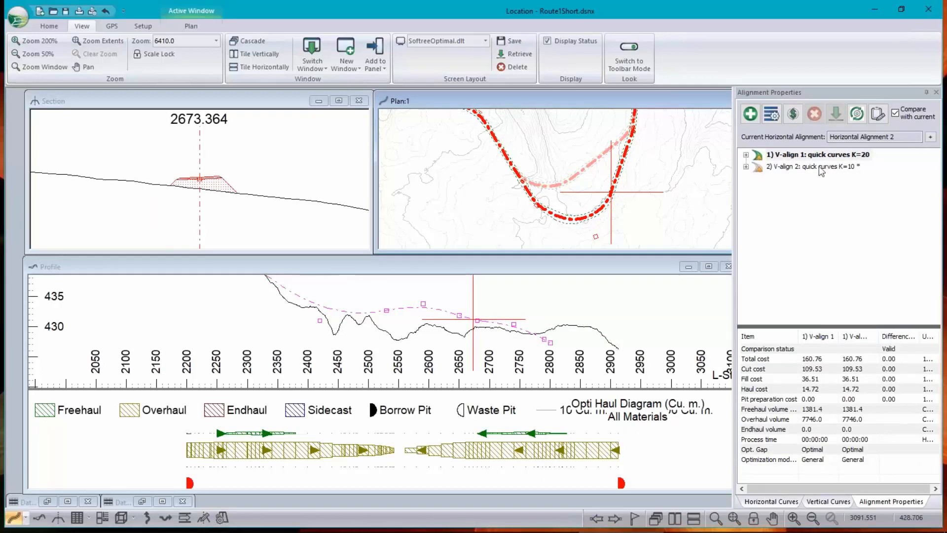
{"action": "left_click", "coordinate": [816, 155]}
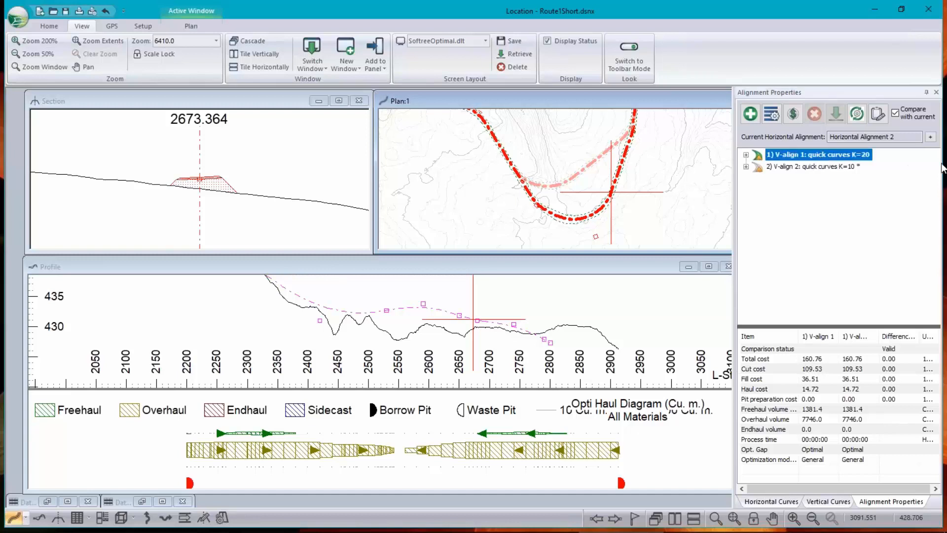
{"action": "left_click", "coordinate": [756, 118]}
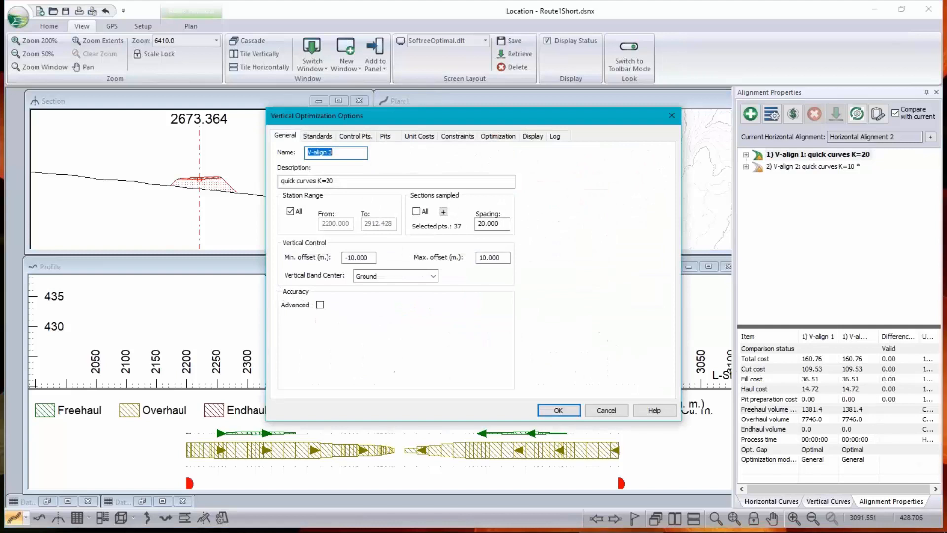
{"action": "left_click", "coordinate": [606, 410]}
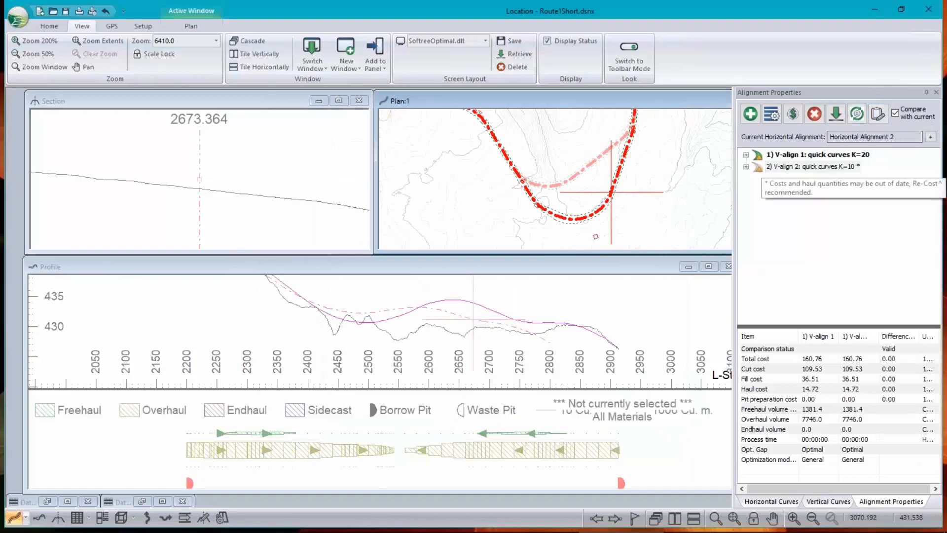
Delete the K=10 vertical alignment from Horizontal Alignment 2 and process the optimal profile for the K=20 alignment
{"action": "left_click", "coordinate": [813, 167]}
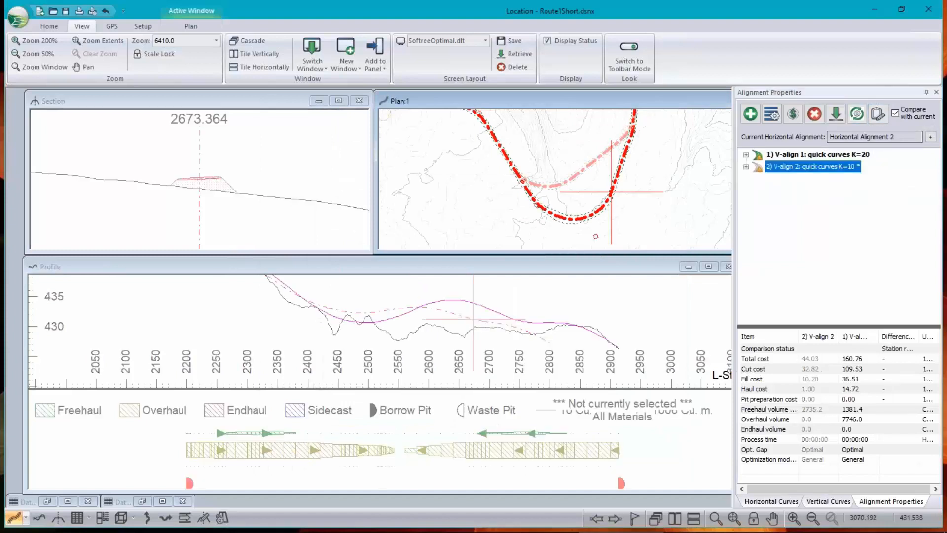
{"action": "left_click", "coordinate": [815, 117]}
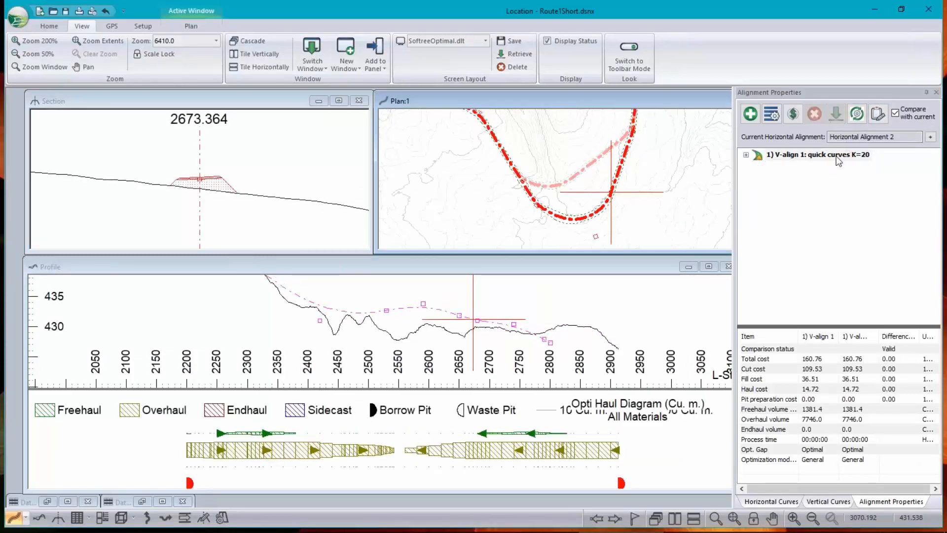
{"action": "left_click", "coordinate": [853, 155]}
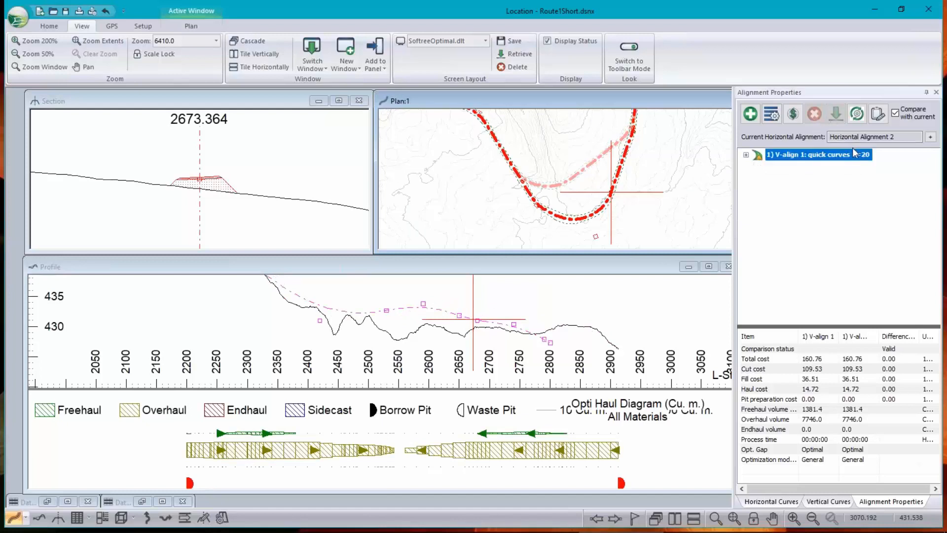
{"action": "left_click", "coordinate": [857, 114]}
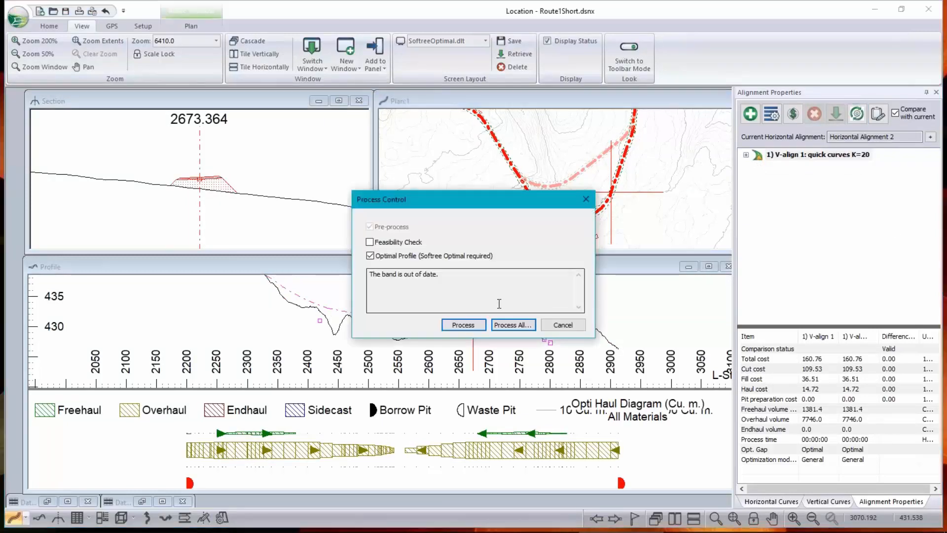
{"action": "left_click", "coordinate": [471, 325]}
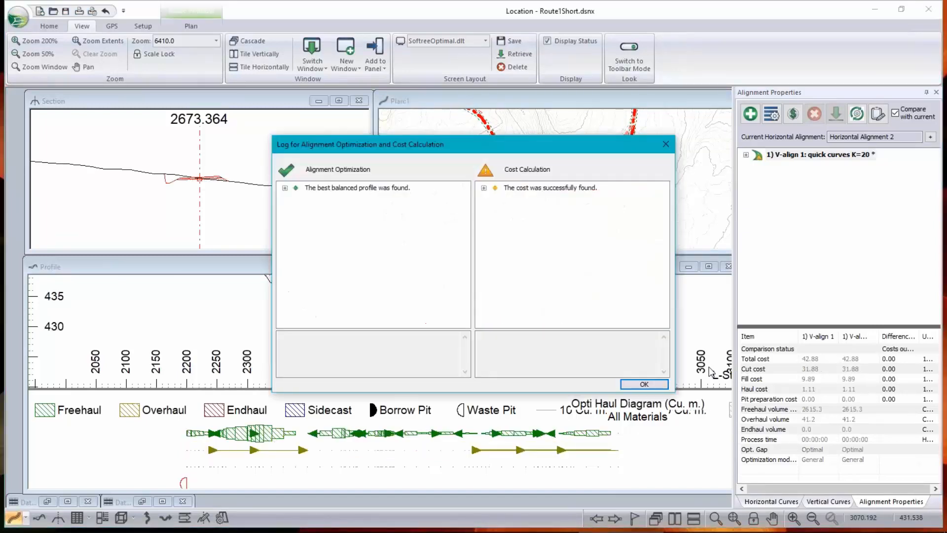
{"action": "left_click", "coordinate": [644, 384]}
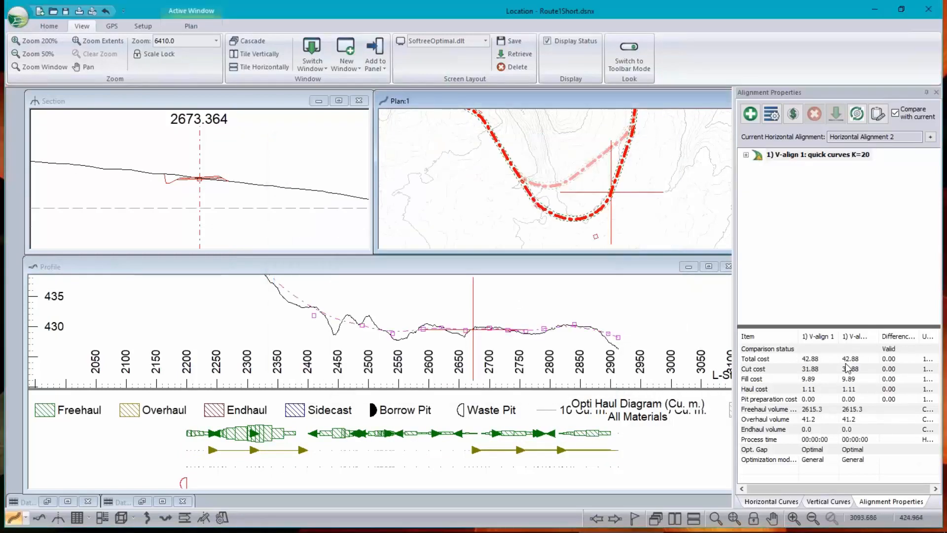
Turn off the comparison with current and make V-align 1 (K=20) the current vertical alignment of Horizontal Alignment 1
{"action": "left_click", "coordinate": [854, 362]}
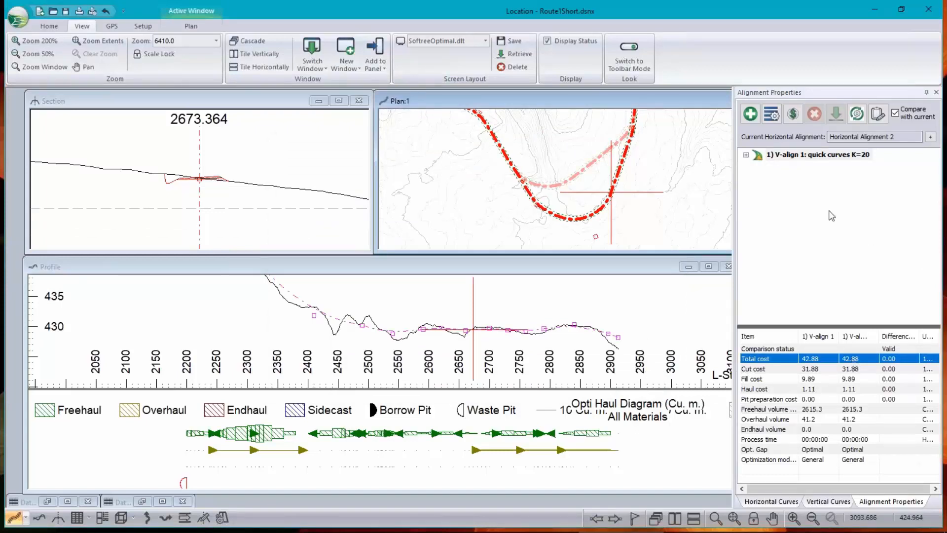
{"action": "left_click", "coordinate": [895, 113]}
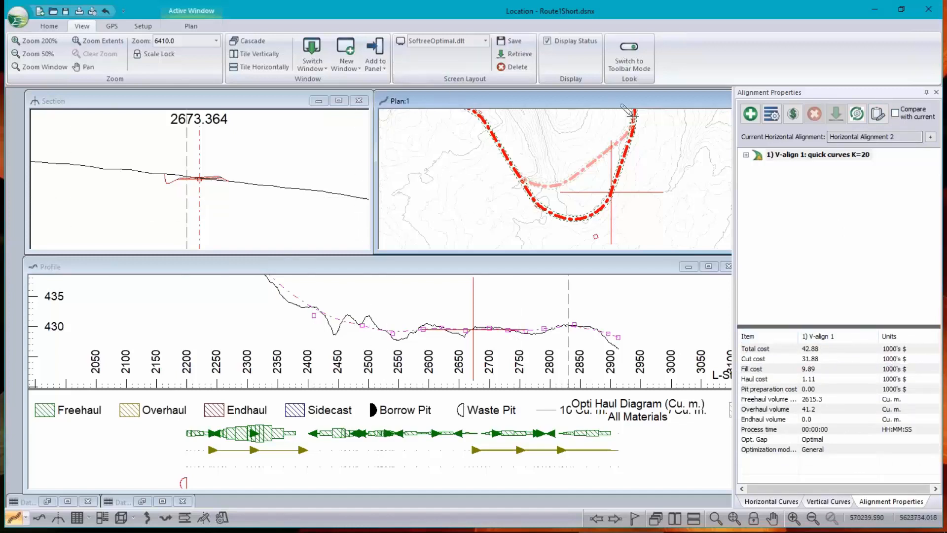
{"action": "right_click", "coordinate": [577, 173]}
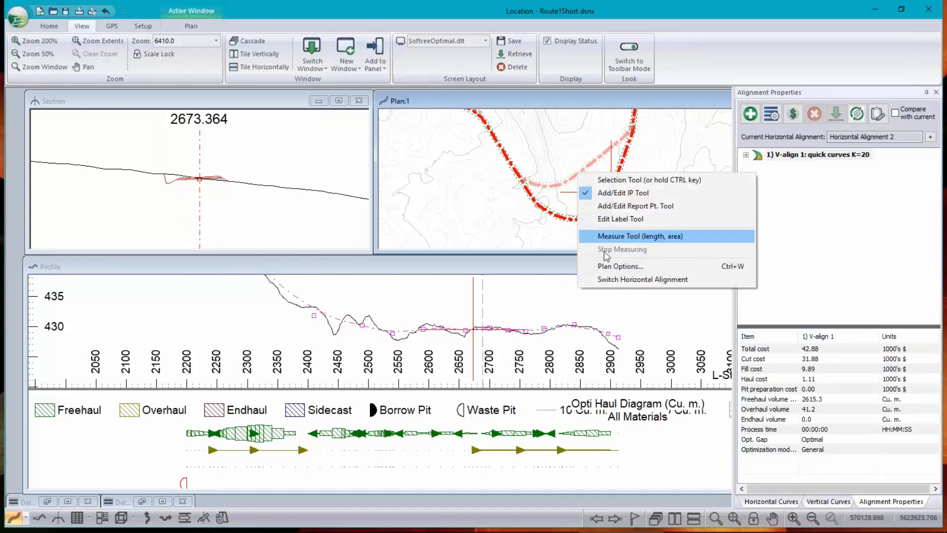
{"action": "left_click", "coordinate": [616, 277]}
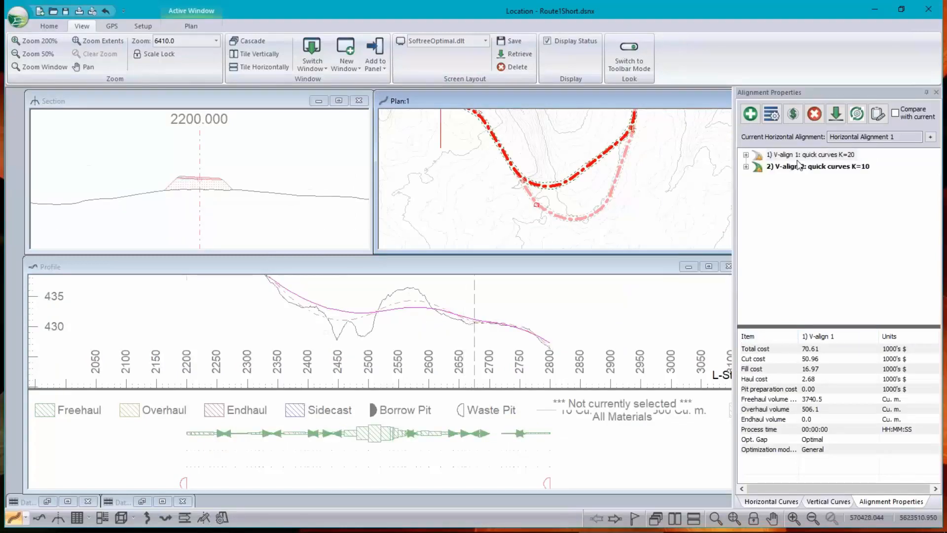
{"action": "left_click", "coordinate": [838, 119]}
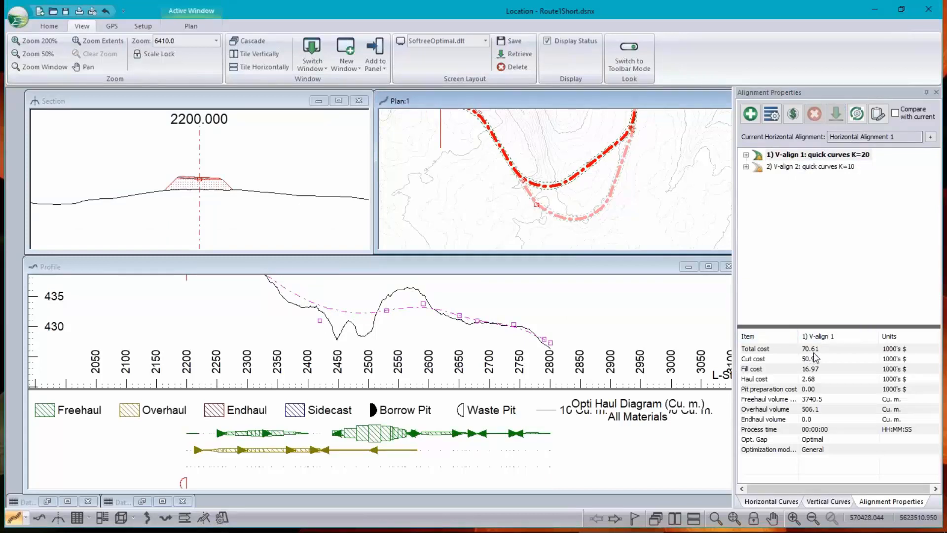
Compare the plan, profile and costs of both horizontal alignments, including the K=10 alignment, ending on Horizontal Alignment 2
{"action": "right_click", "coordinate": [624, 199]}
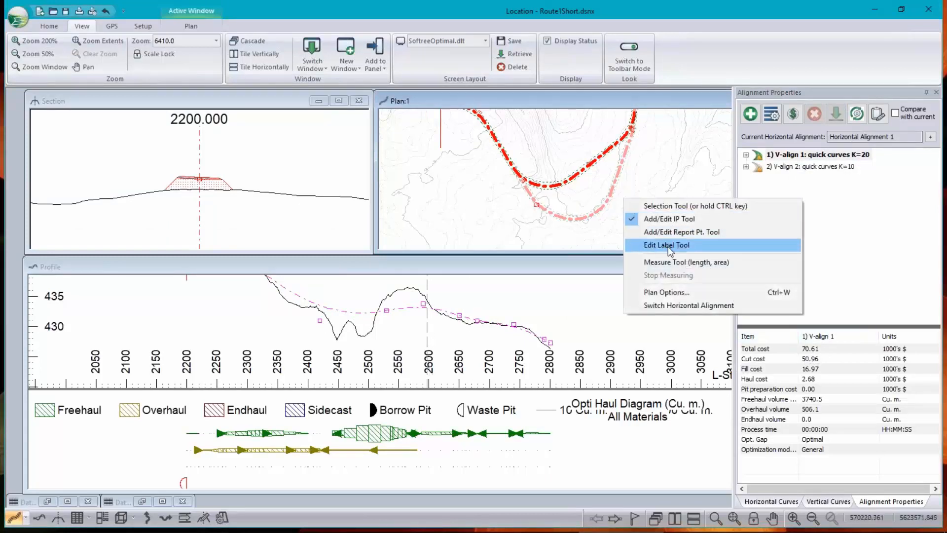
{"action": "left_click", "coordinate": [671, 306]}
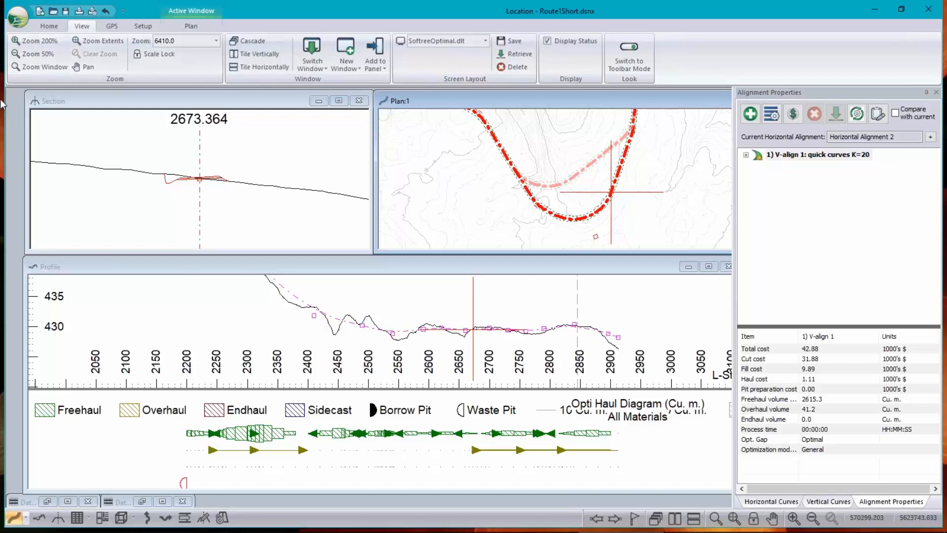
{"action": "right_click", "coordinate": [477, 172]}
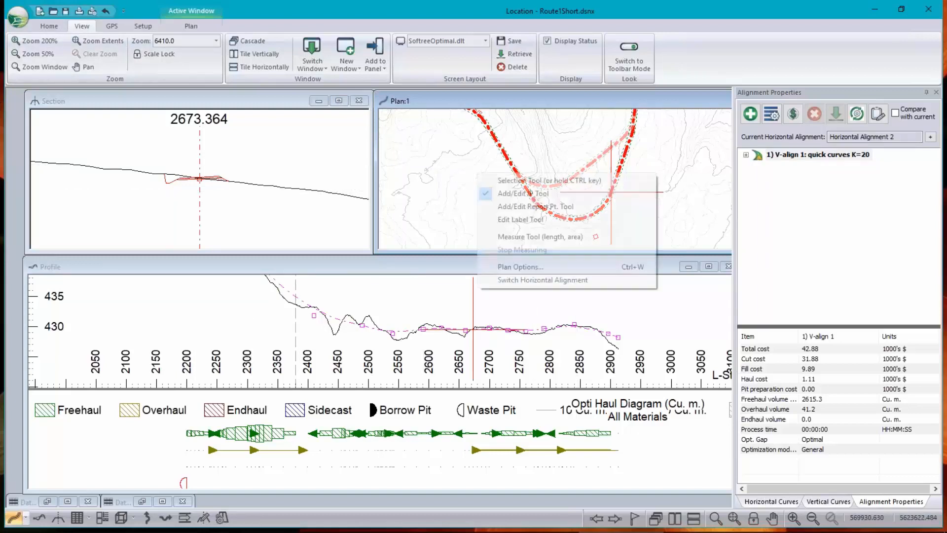
{"action": "left_click", "coordinate": [530, 279]}
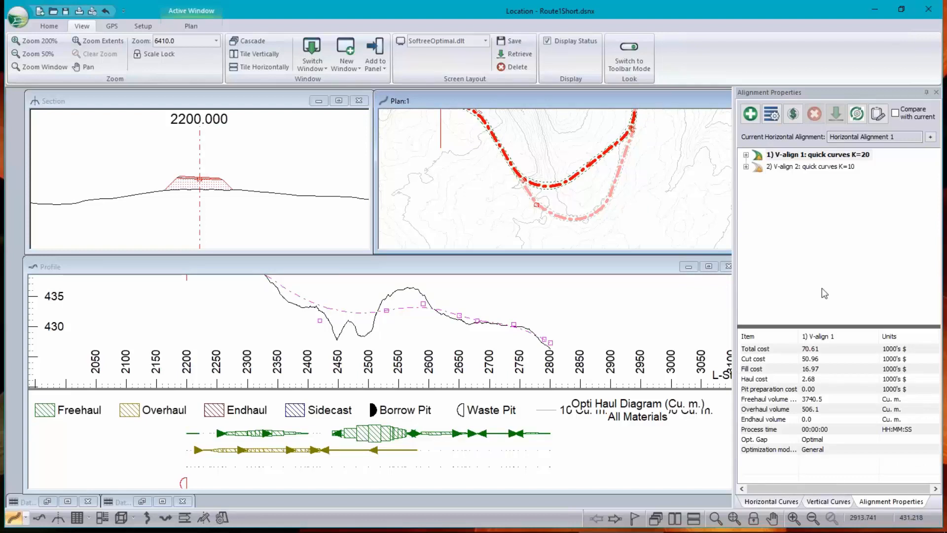
{"action": "left_click", "coordinate": [828, 170]}
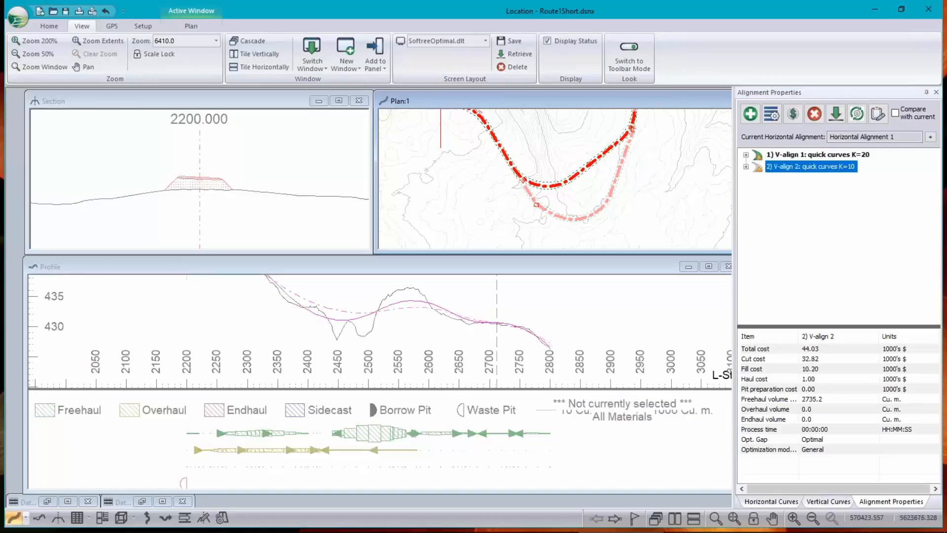
{"action": "right_click", "coordinate": [578, 184]}
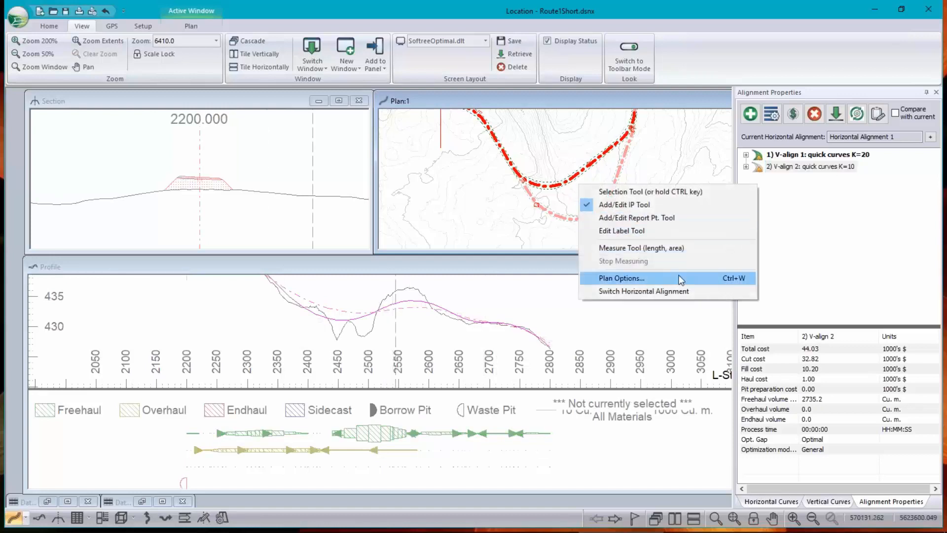
{"action": "left_click", "coordinate": [643, 291]}
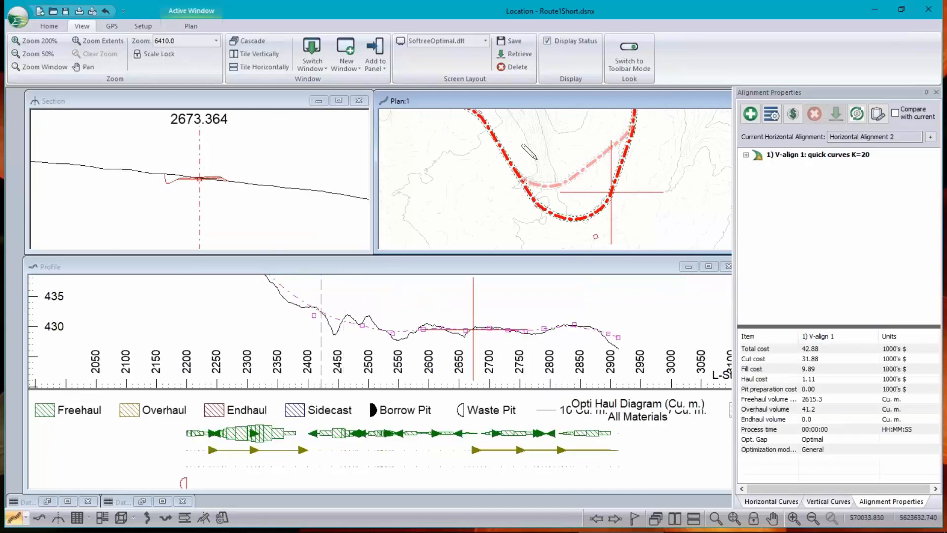
{"action": "mouse_move", "coordinate": [525, 148]}
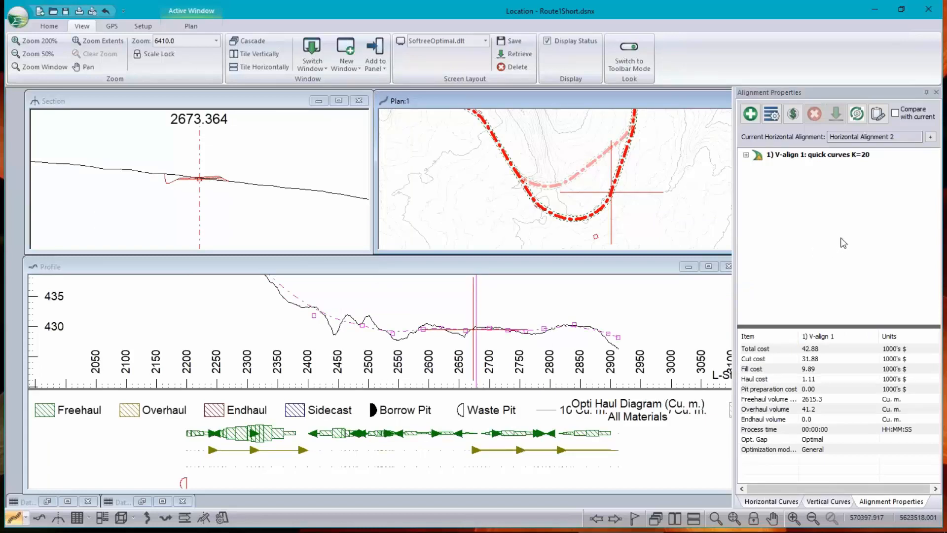
Maximize the profile and turn on its labels to show the vertical curves' BVC, EVC and K values
{"action": "double_click", "coordinate": [420, 266]}
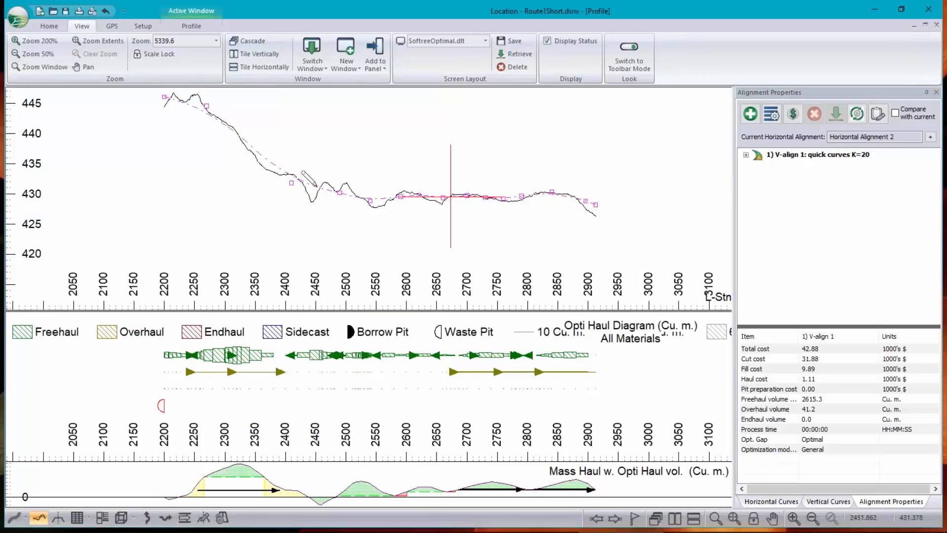
{"action": "right_click", "coordinate": [398, 190]}
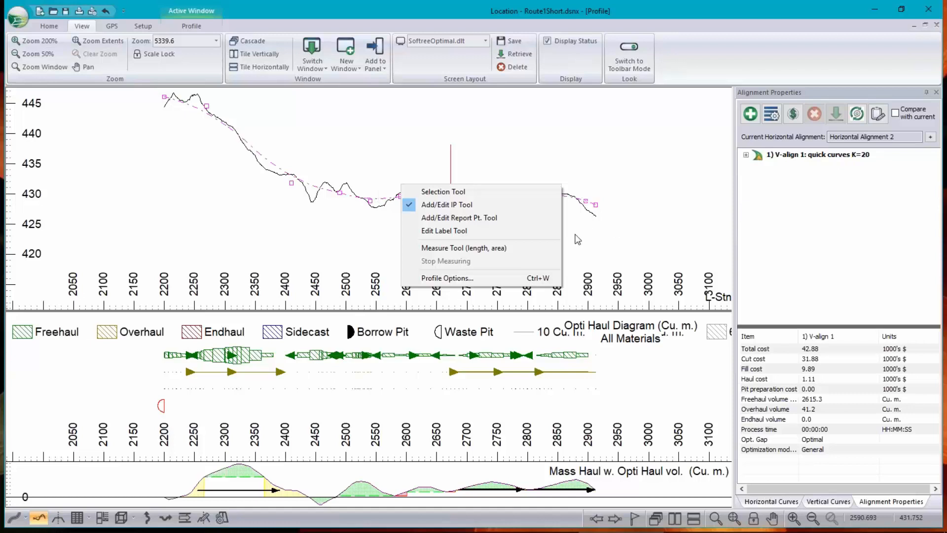
{"action": "left_click", "coordinate": [447, 278]}
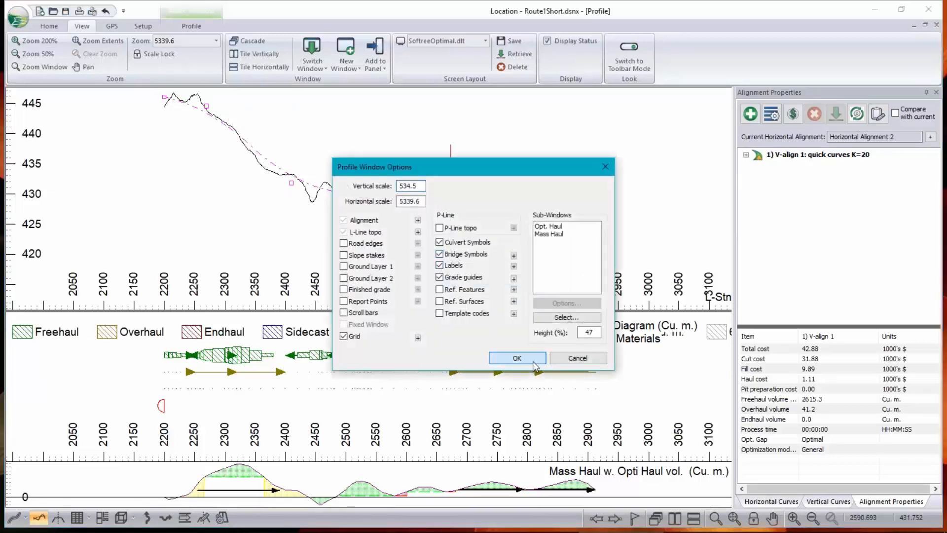
{"action": "left_click", "coordinate": [517, 358]}
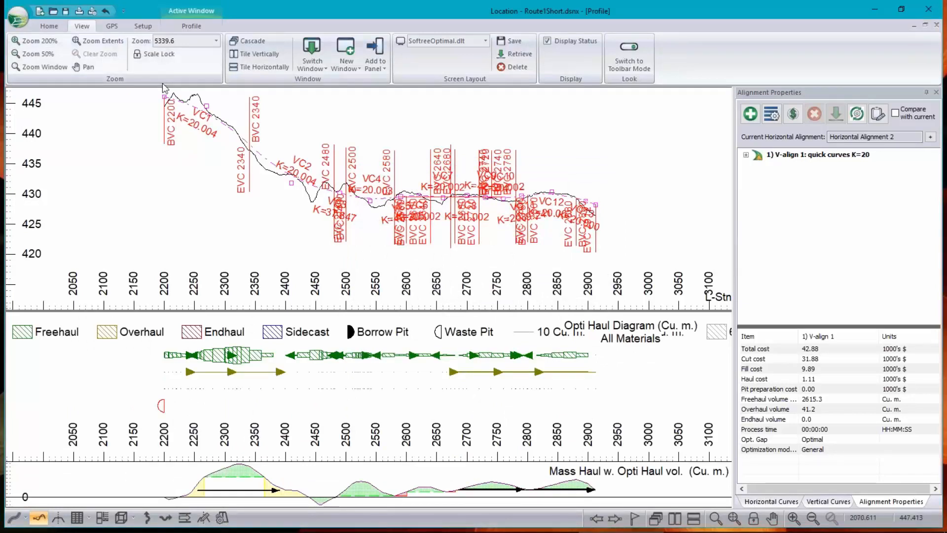
{"action": "mouse_move", "coordinate": [595, 209]}
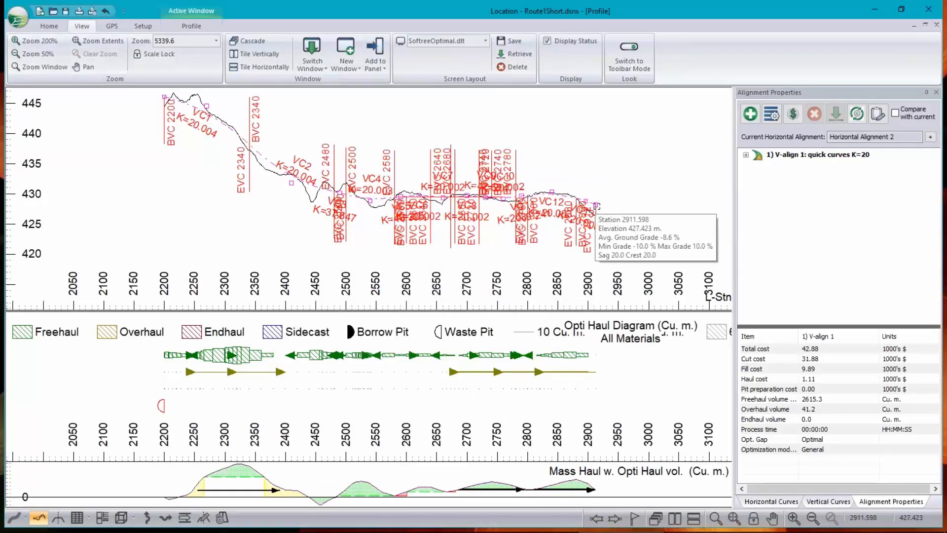
{"action": "left_click", "coordinate": [772, 117]}
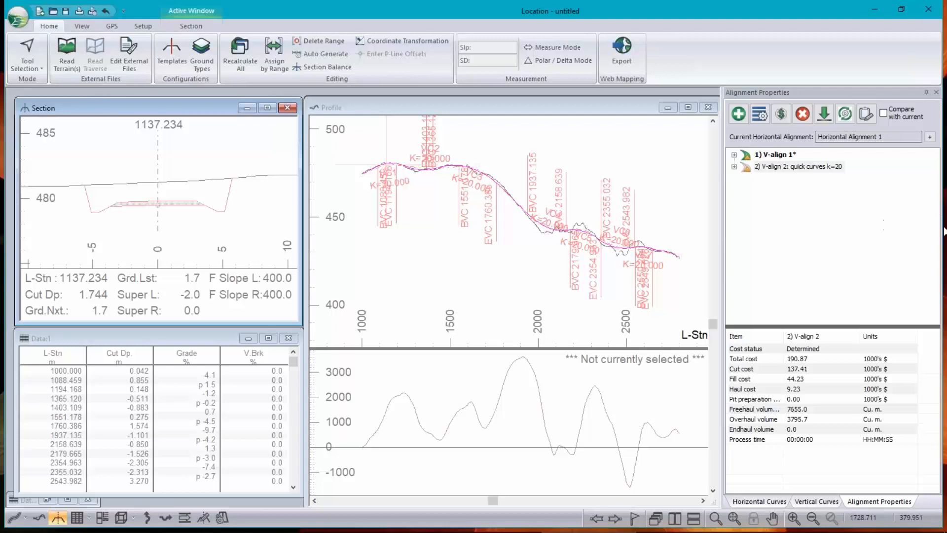
Try to activate the software license online from the License Manager, and close the manager
{"action": "left_click", "coordinate": [765, 168]}
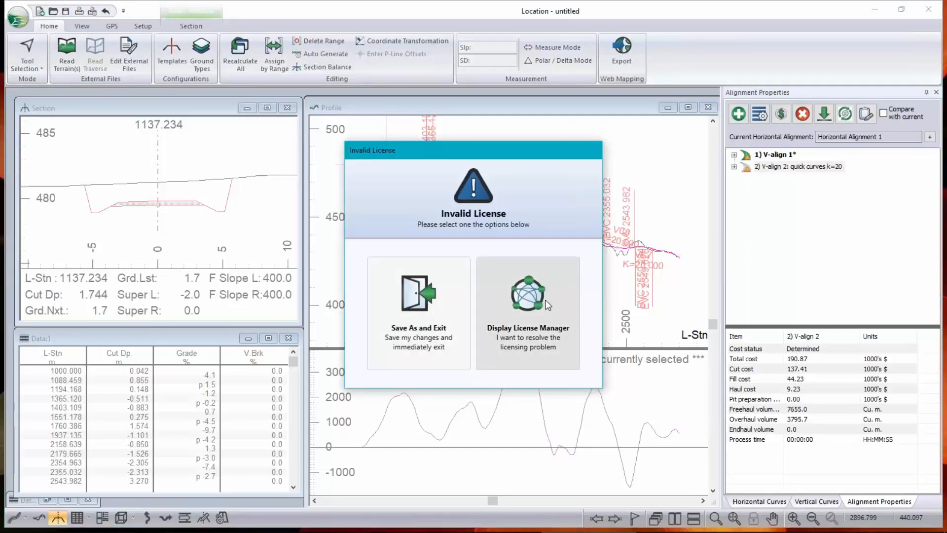
{"action": "left_click", "coordinate": [579, 307]}
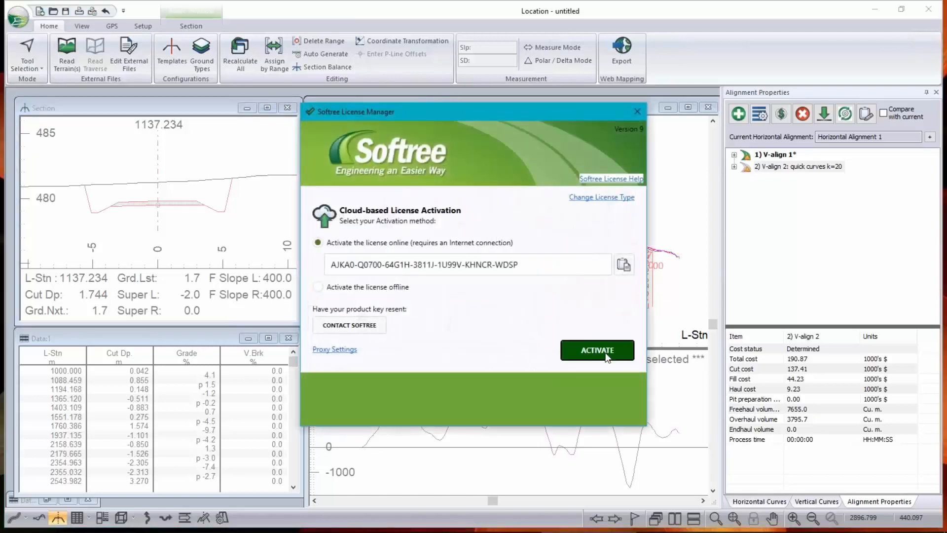
{"action": "left_click", "coordinate": [607, 353]}
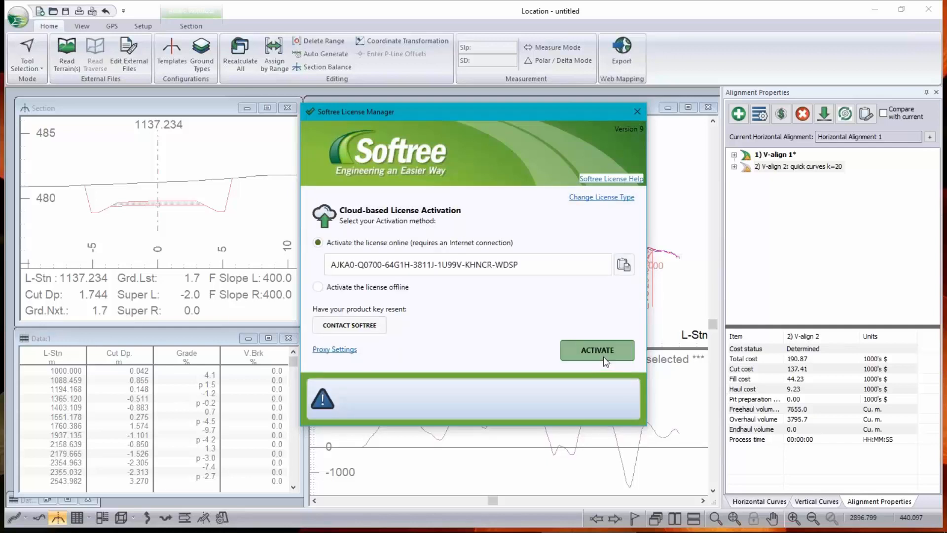
{"action": "left_click", "coordinate": [604, 359]}
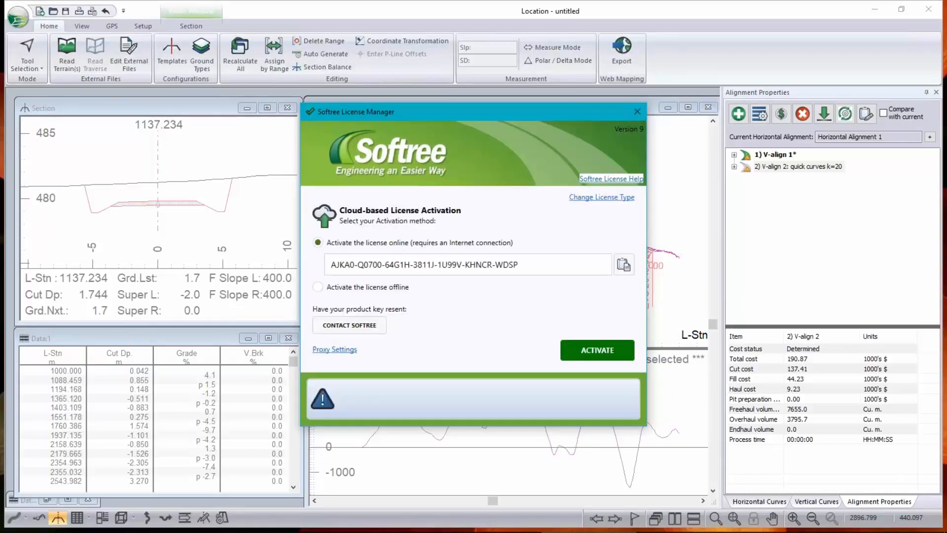
{"action": "left_click", "coordinate": [635, 117]}
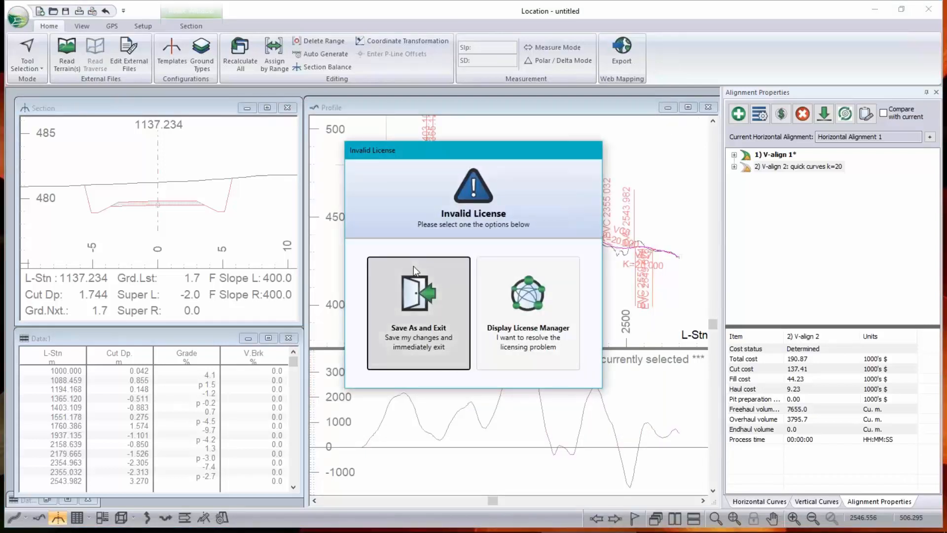
Save the changes and exit the session with the invalid license
{"action": "left_click", "coordinate": [419, 271]}
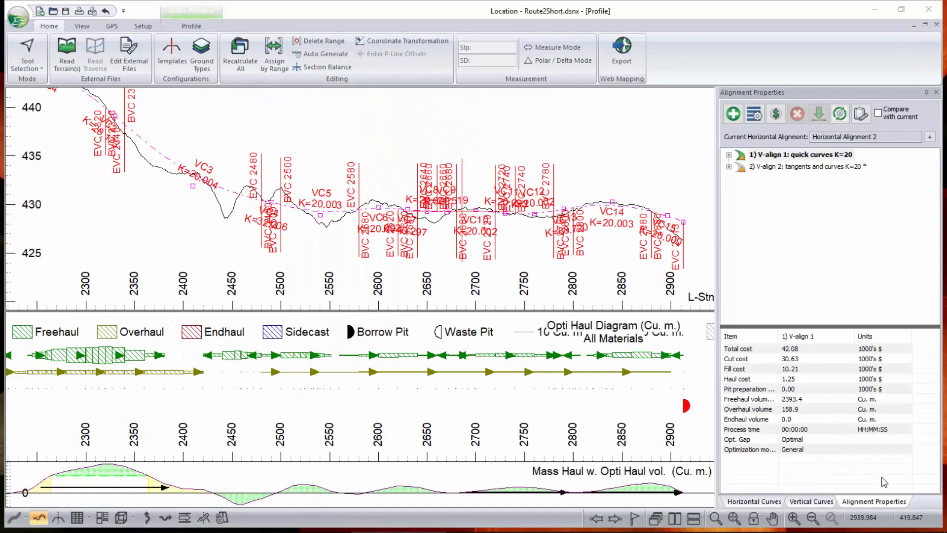
Delete V-align 2 from Horizontal Alignment 2 and select V-align 1
{"action": "mouse_move", "coordinate": [902, 531]}
{"action": "left_click", "coordinate": [764, 168]}
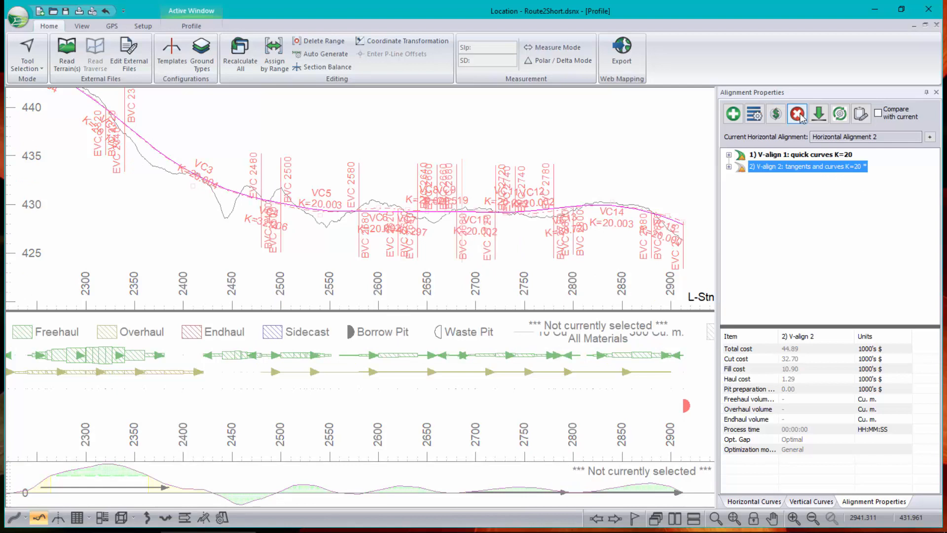
{"action": "left_click", "coordinate": [797, 113]}
{"action": "left_click", "coordinate": [791, 155]}
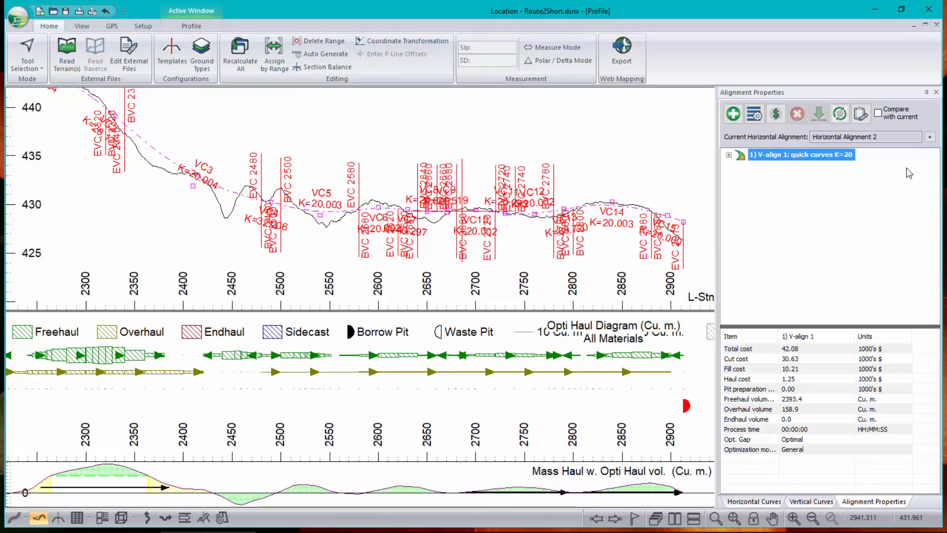
Add a vertical alignment to Horizontal Alignment 2 with the description "tangents+curves K=20"
{"action": "left_click", "coordinate": [733, 114]}
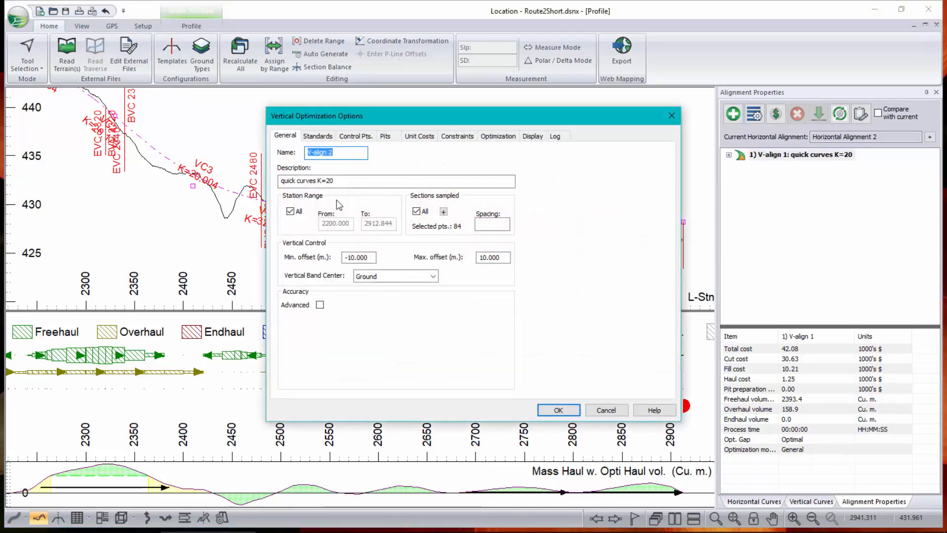
{"action": "double_click", "coordinate": [295, 181]}
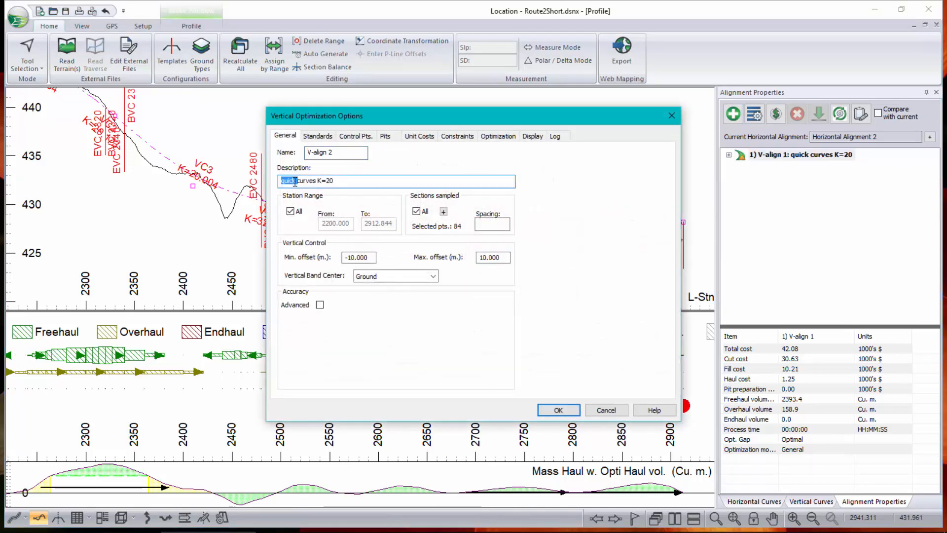
{"action": "type", "text": "tangents"}
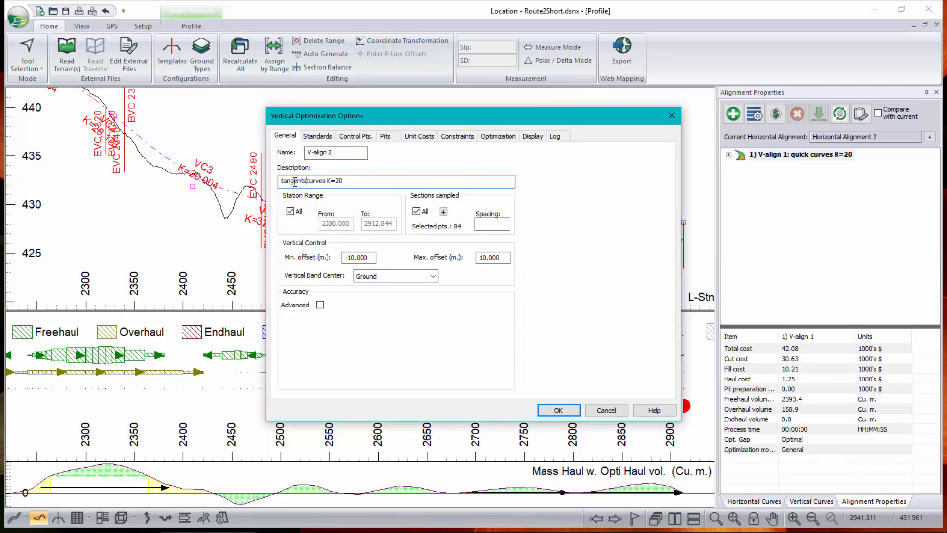
{"action": "type", "text": "+"}
{"action": "left_click", "coordinate": [558, 410]}
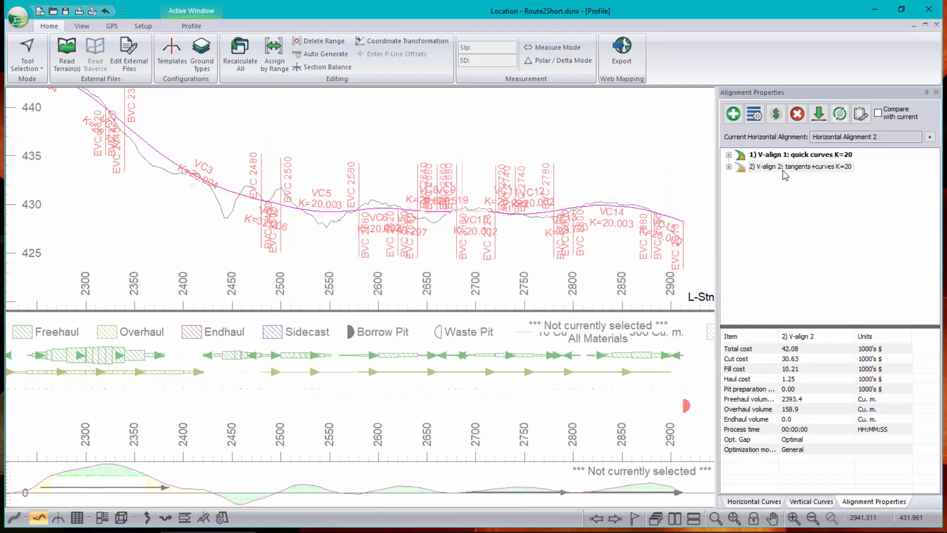
Set V-align 2's standards to Curves and tangents [Slow] with a minimum curve length of 40 m
{"action": "left_click", "coordinate": [789, 167]}
{"action": "left_click", "coordinate": [754, 115]}
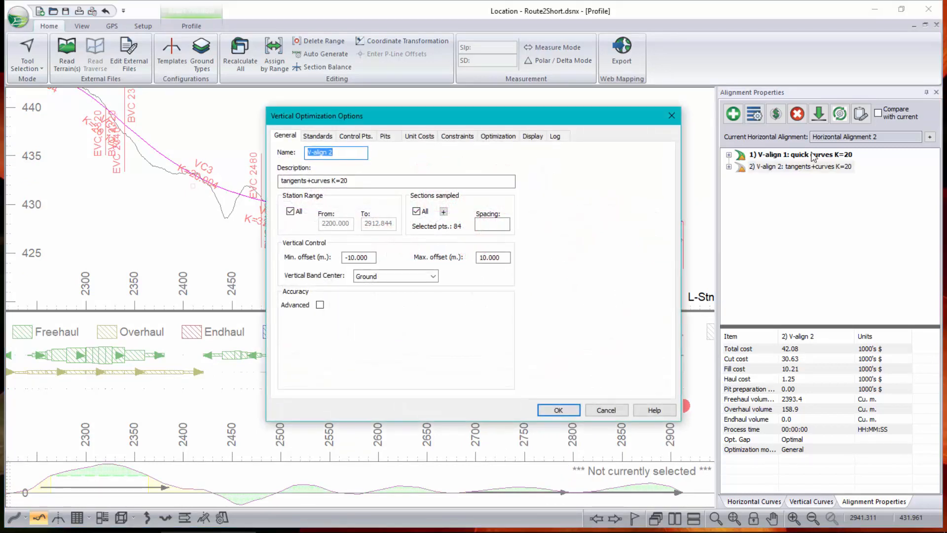
{"action": "left_click", "coordinate": [317, 136]}
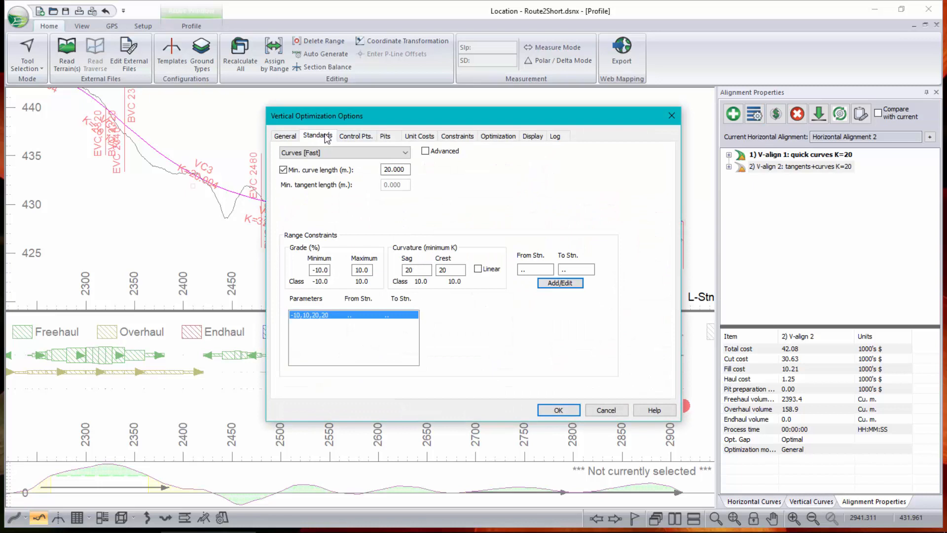
{"action": "left_click", "coordinate": [309, 153]}
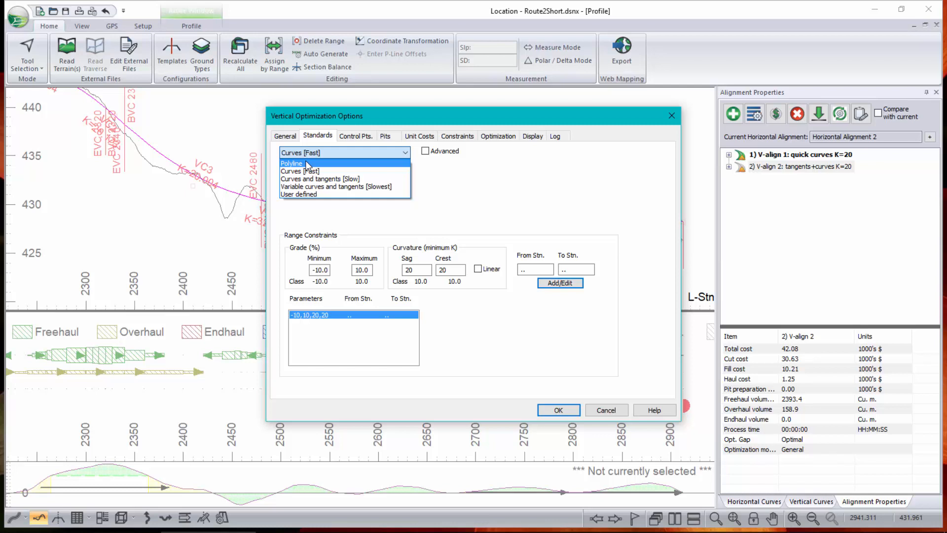
{"action": "left_click", "coordinate": [316, 179]}
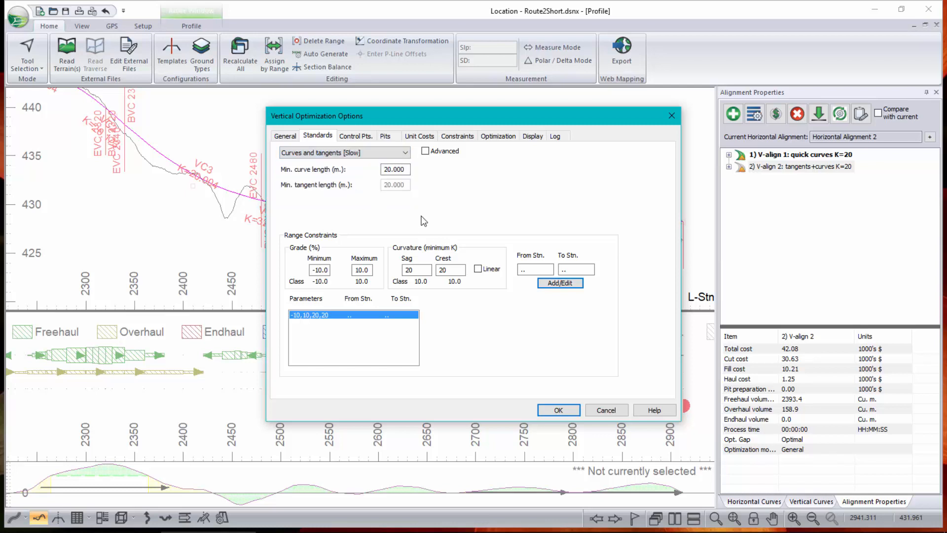
{"action": "double_click", "coordinate": [402, 169]}
{"action": "type", "text": "40"}
{"action": "left_click", "coordinate": [405, 152]}
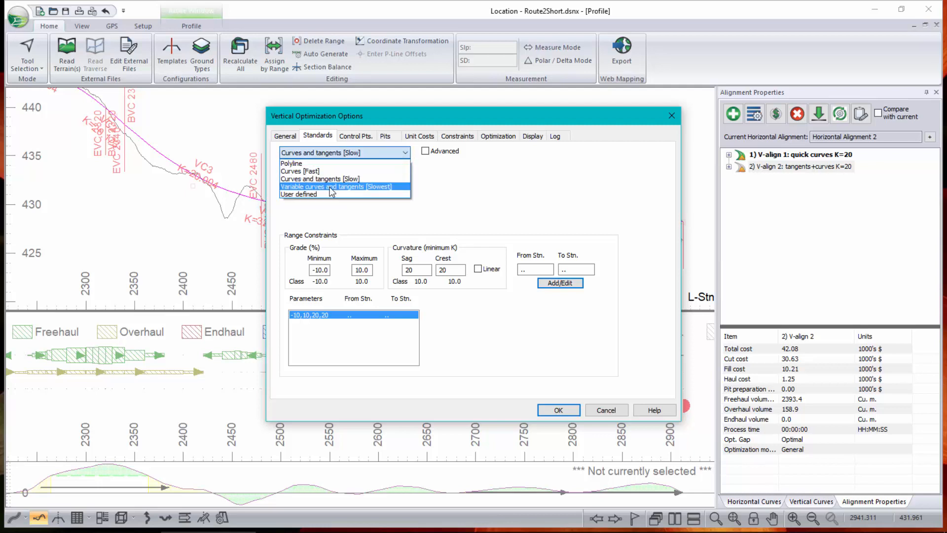
{"action": "left_click", "coordinate": [338, 178]}
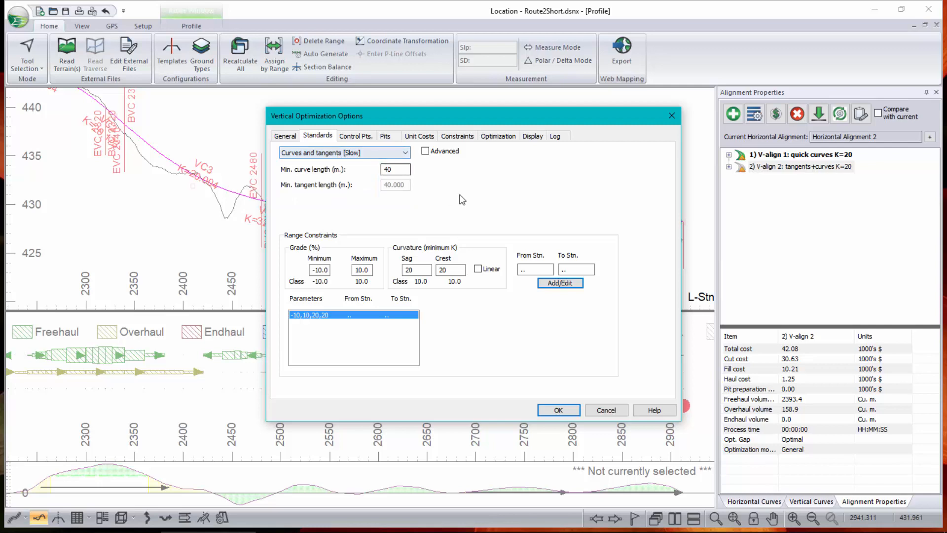
{"action": "left_click", "coordinate": [558, 409]}
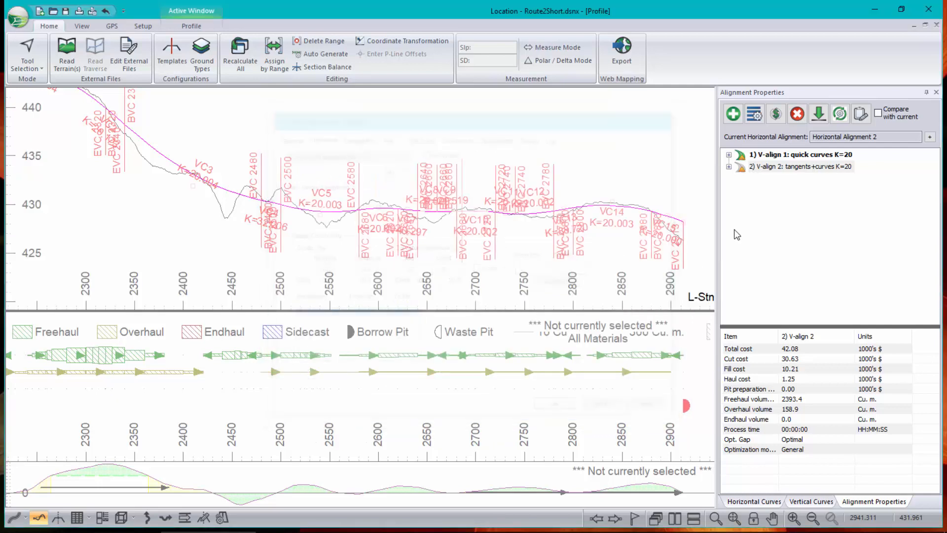
{"action": "left_click", "coordinate": [783, 168]}
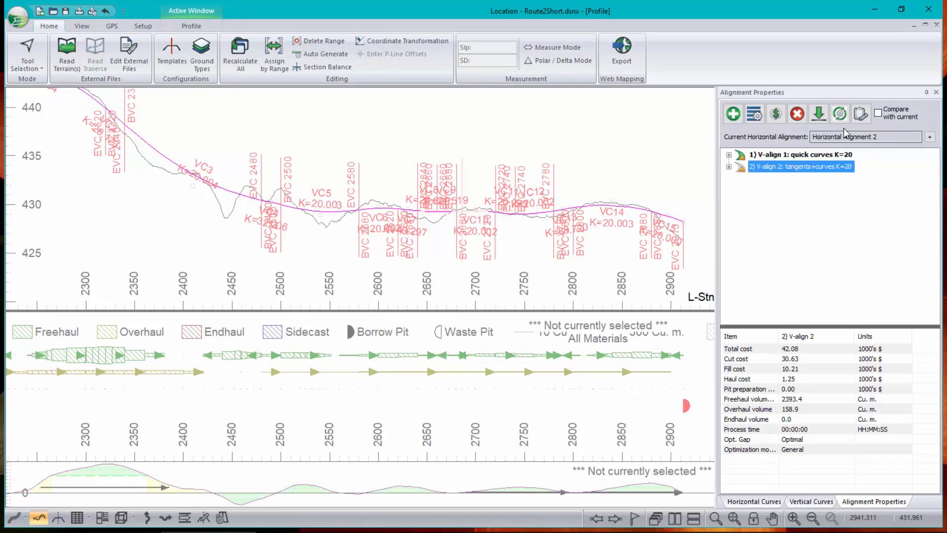
{"action": "left_click", "coordinate": [839, 114]}
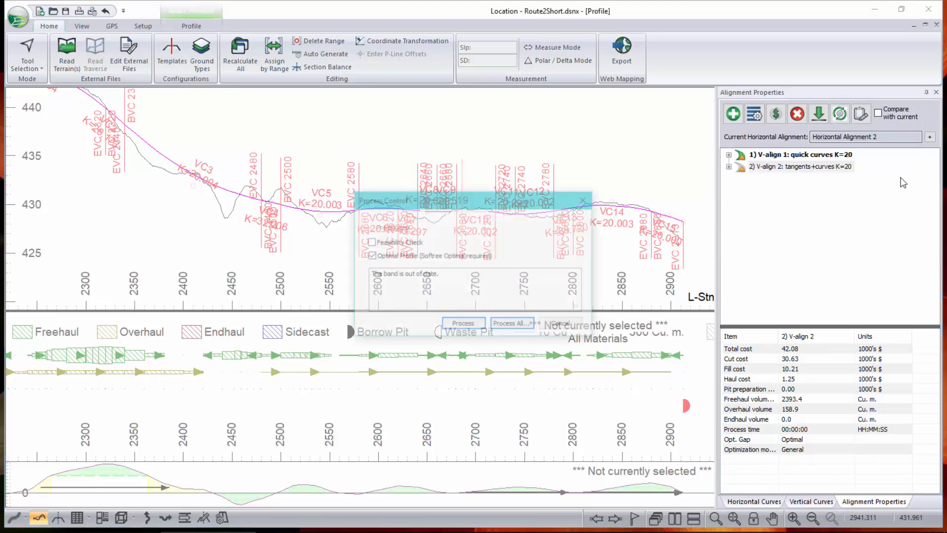
{"action": "left_click", "coordinate": [463, 326]}
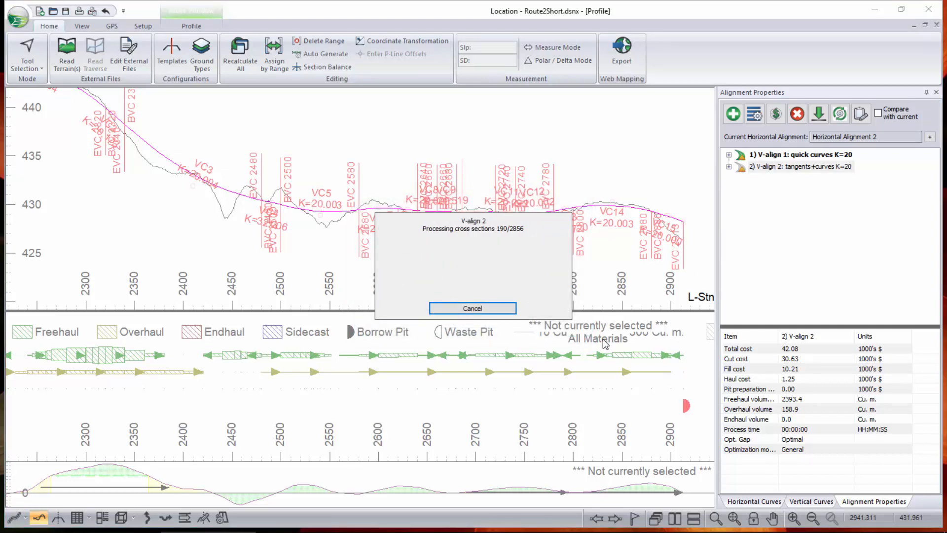
{"action": "left_click", "coordinate": [481, 308]}
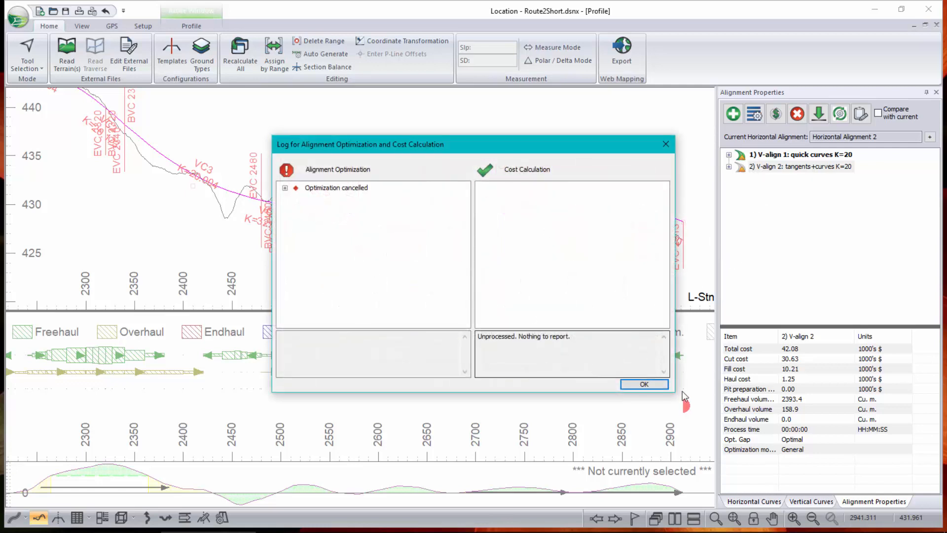
{"action": "left_click", "coordinate": [647, 385]}
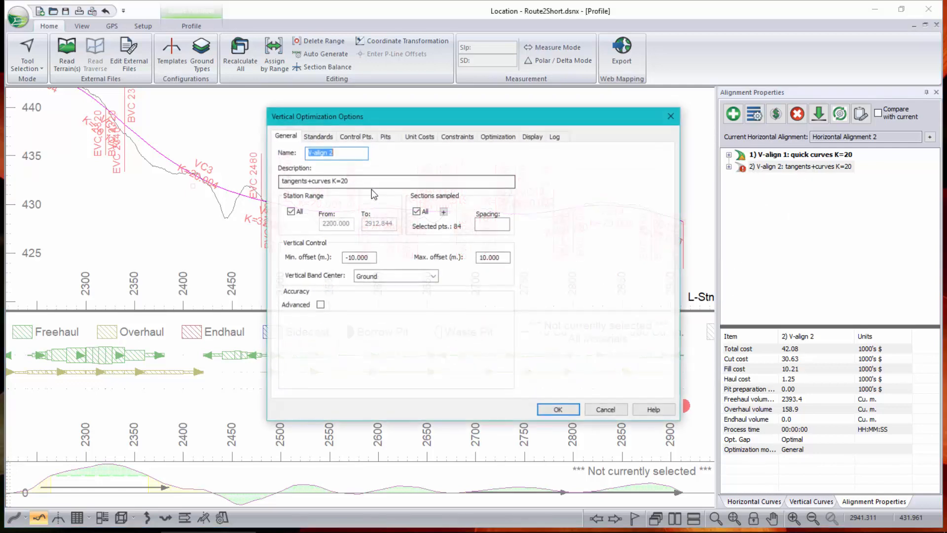
Sample V-align 2's sections at a spacing of 20 instead of using all sections
{"action": "left_click", "coordinate": [416, 211]}
{"action": "left_click", "coordinate": [494, 224]}
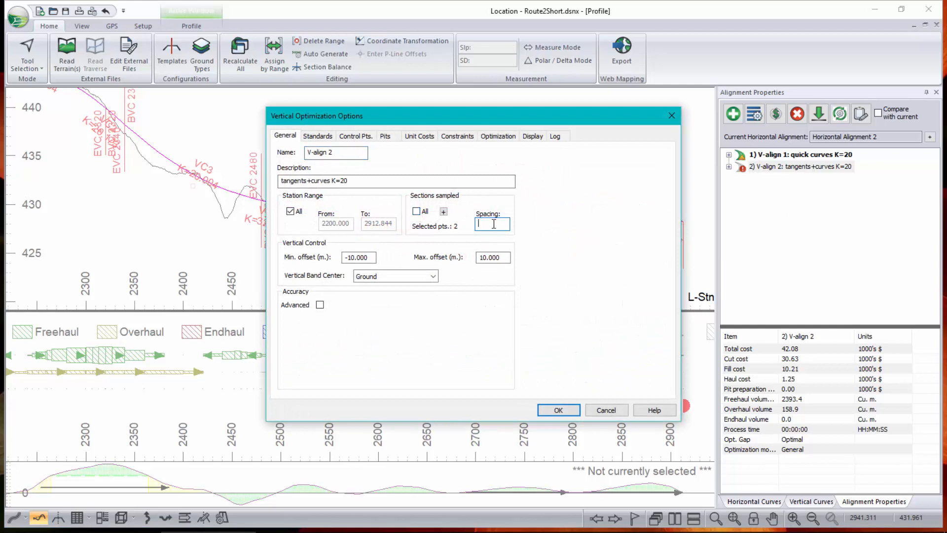
{"action": "type", "text": "20"}
{"action": "left_click", "coordinate": [558, 410]}
Optimize V-align 2's profile and make it the current vertical alignment
{"action": "left_click", "coordinate": [826, 122]}
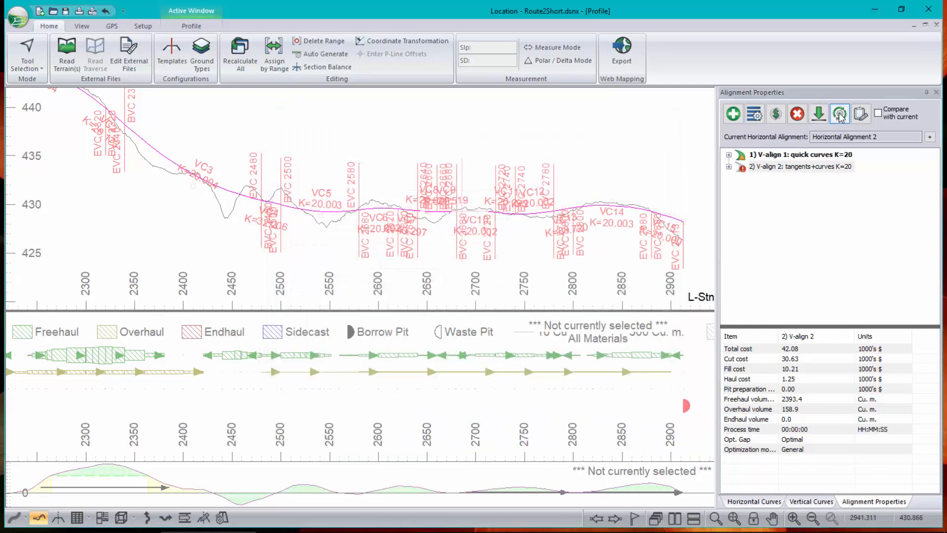
{"action": "left_click", "coordinate": [464, 324]}
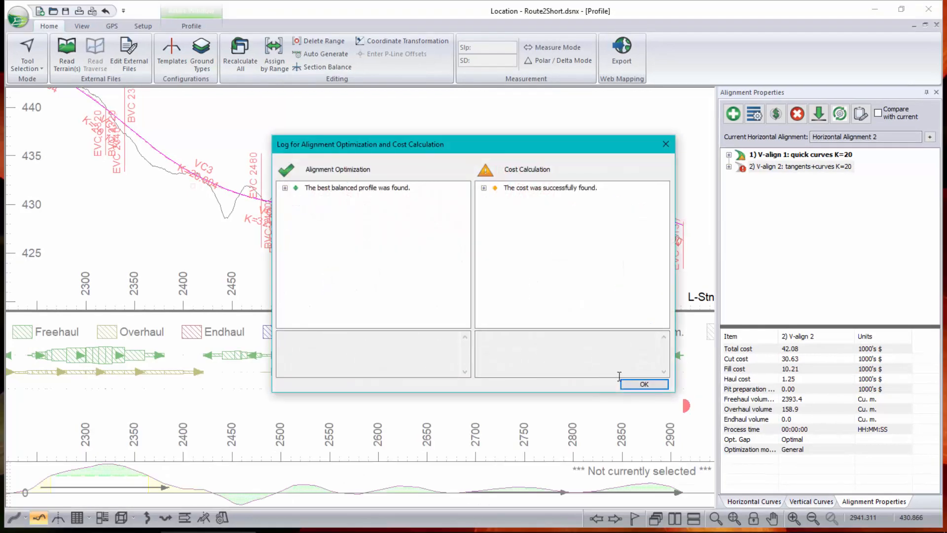
{"action": "left_click", "coordinate": [644, 385]}
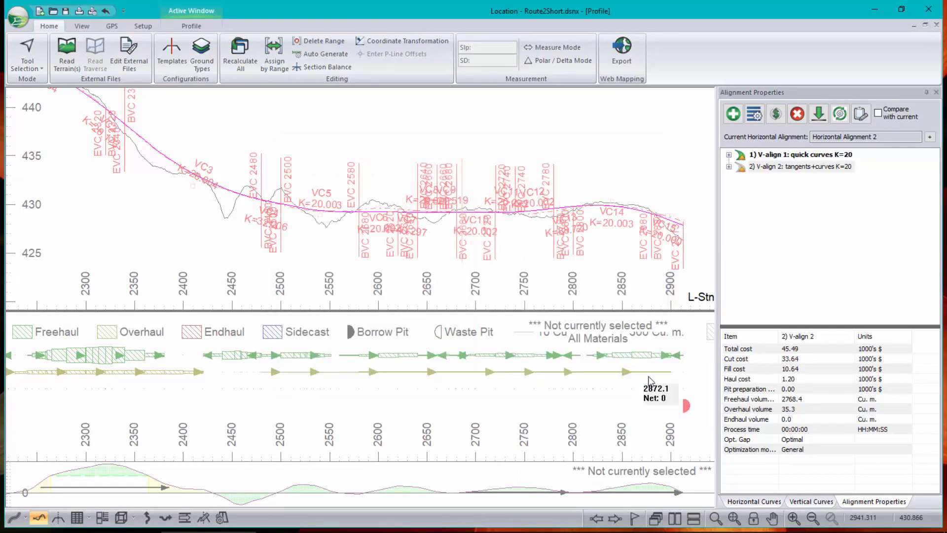
{"action": "left_click", "coordinate": [831, 117]}
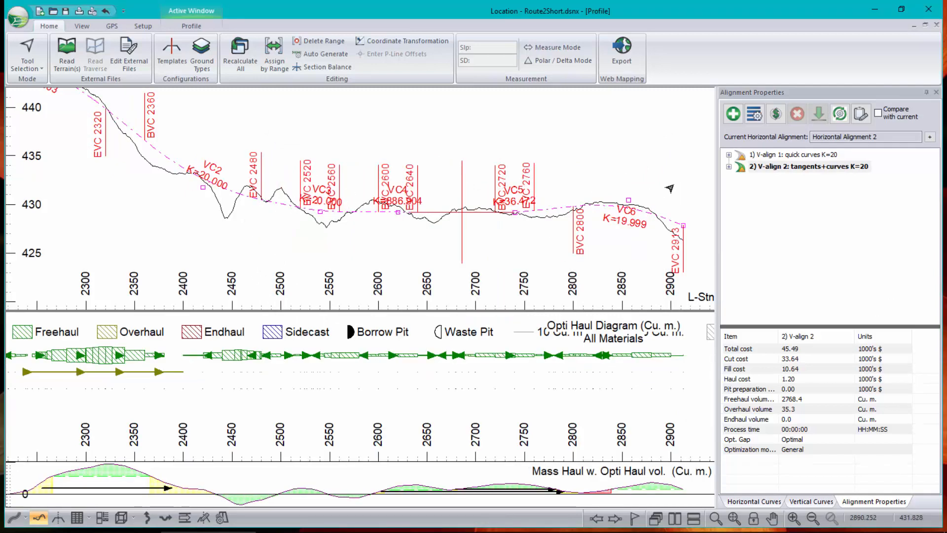
Compare V-align 1's profile along the route with current V-align 2, and turn on the comparison of their costs
{"action": "left_click", "coordinate": [790, 156]}
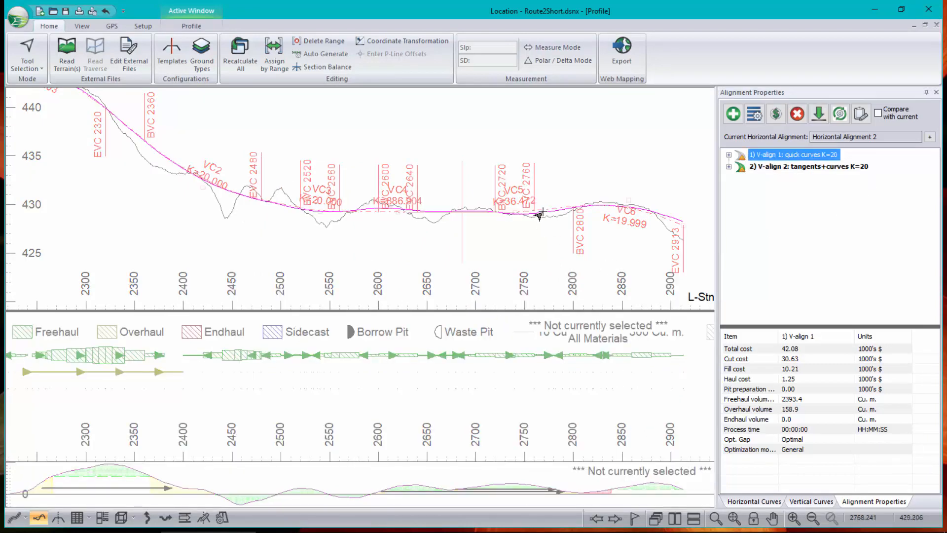
{"action": "scroll", "coordinate": [540, 211], "scroll_direction": "up", "scroll_amount": 3}
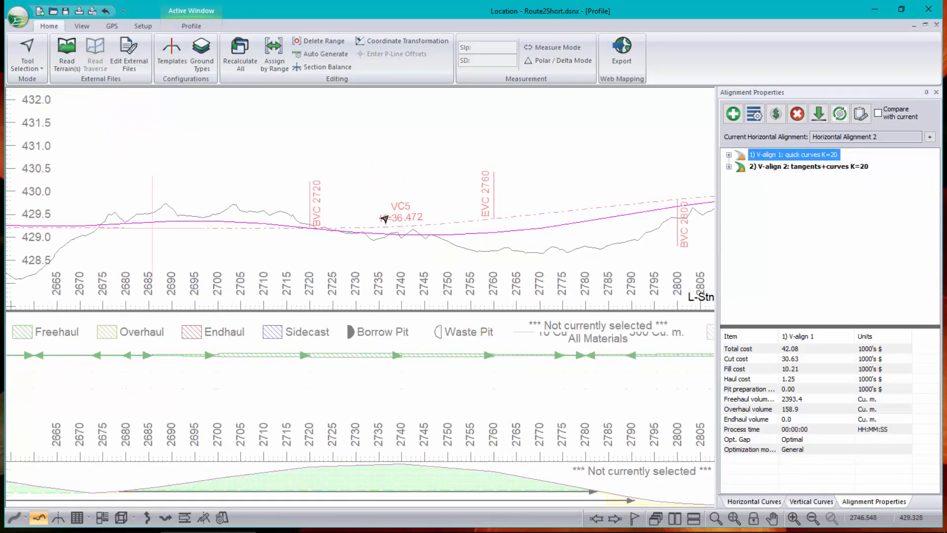
{"action": "scroll", "coordinate": [381, 219], "scroll_direction": "down", "scroll_amount": 3}
{"action": "scroll", "coordinate": [360, 218], "scroll_direction": "down", "scroll_amount": 2}
{"action": "middle_click_drag", "start_coordinate": [212, 206], "coordinate": [288, 222]}
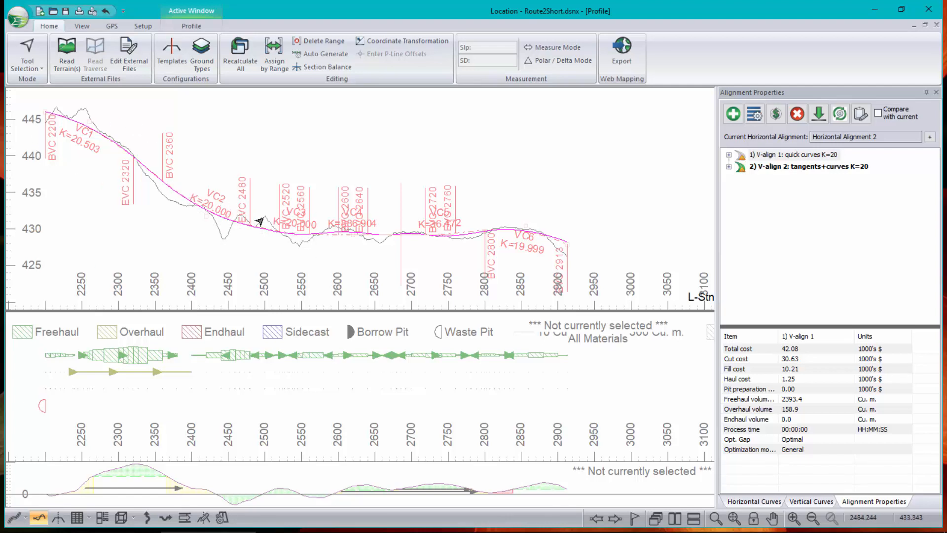
{"action": "mouse_move", "coordinate": [273, 228]}
{"action": "mouse_move", "coordinate": [324, 188]}
{"action": "left_click", "coordinate": [804, 350]}
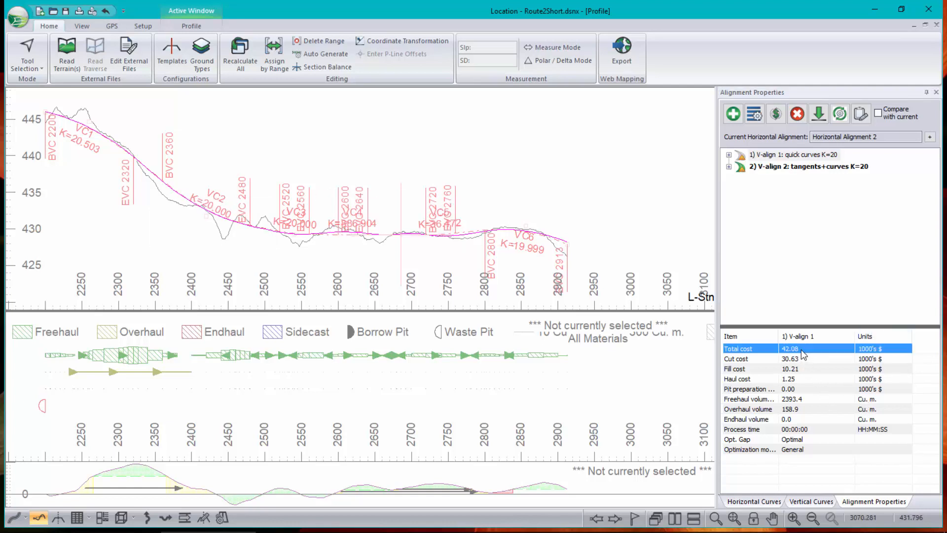
{"action": "left_click", "coordinate": [878, 113]}
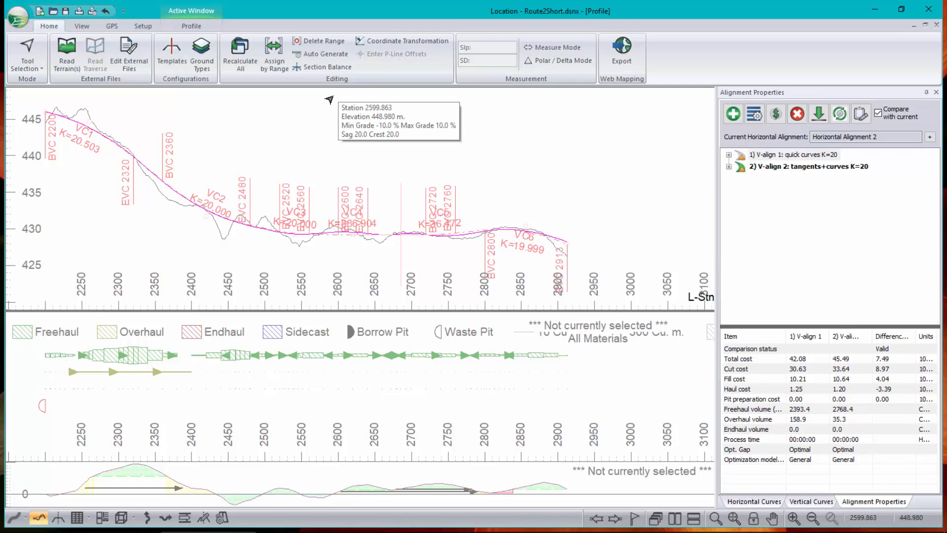
Review the curve type choices in the standards of V-align 1's optimization options
{"action": "left_click", "coordinate": [754, 114]}
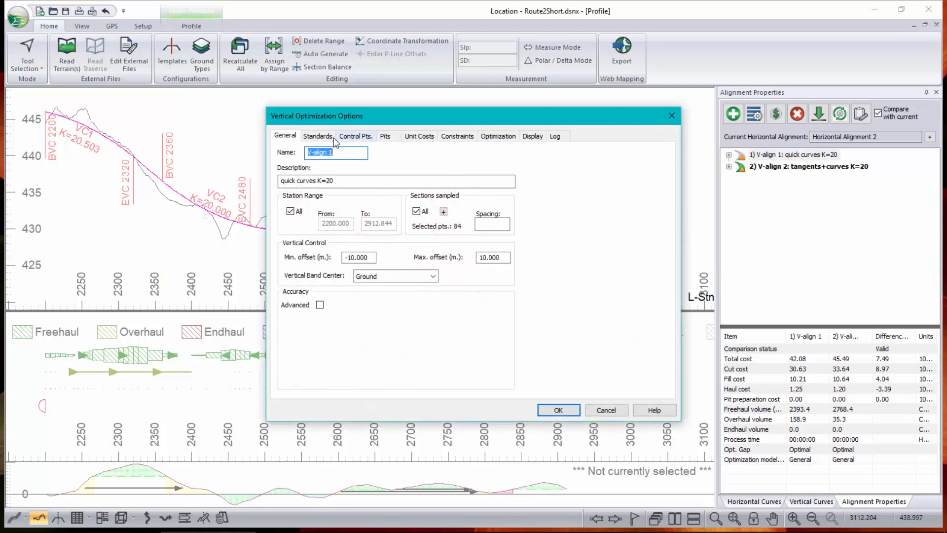
{"action": "left_click", "coordinate": [326, 136]}
{"action": "left_click", "coordinate": [322, 153]}
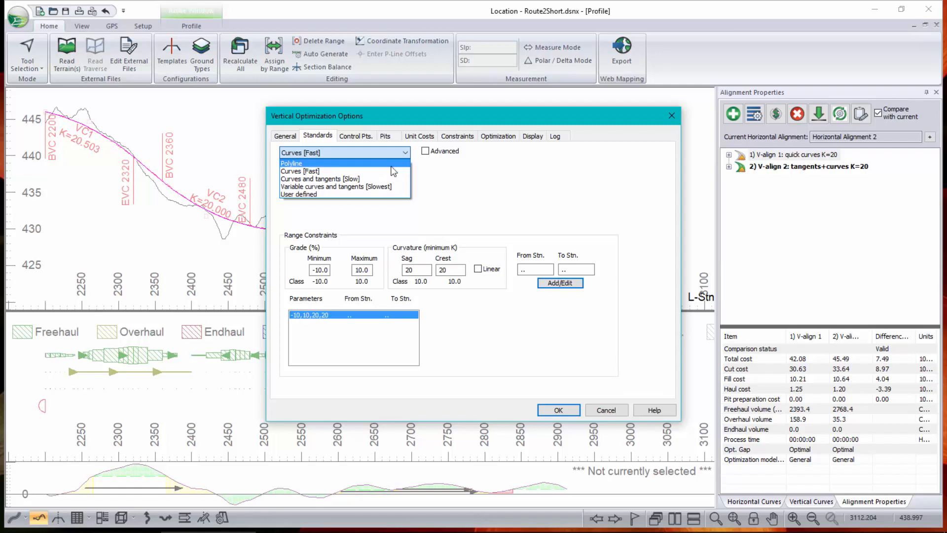
{"action": "left_click", "coordinate": [560, 115]}
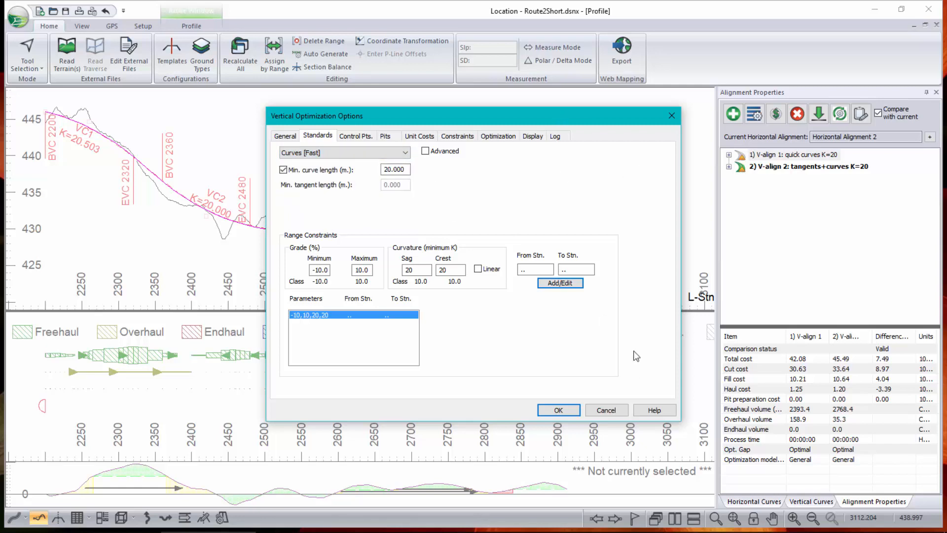
Sample V-align 1's sections at a spacing of 20 instead of using all sections
{"action": "left_click", "coordinate": [284, 136]}
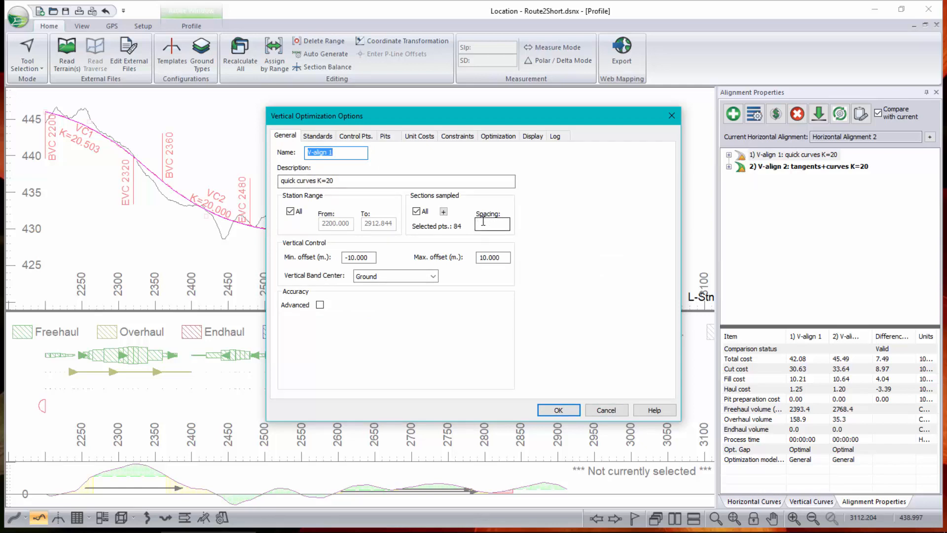
{"action": "left_click", "coordinate": [417, 211]}
{"action": "left_click", "coordinate": [490, 224]}
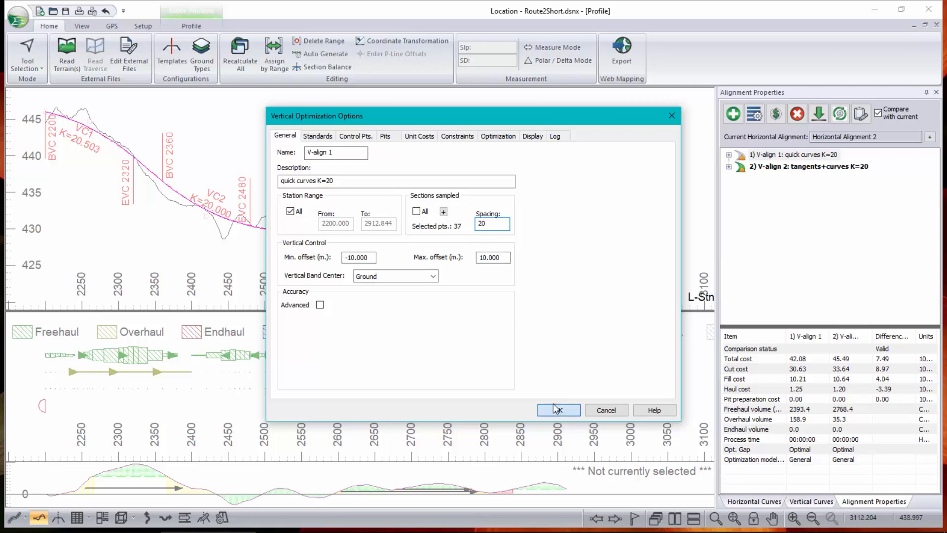
{"action": "key", "text": "Return"}
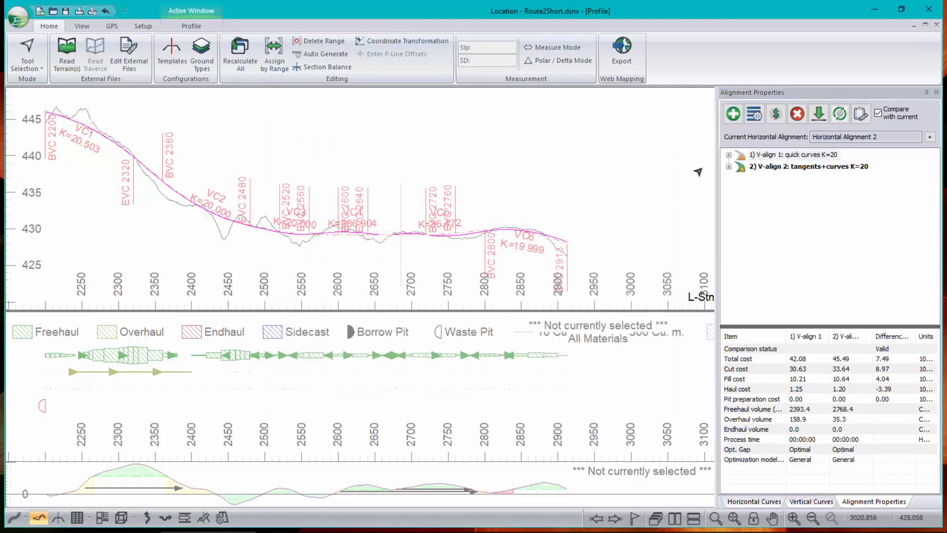
Re-cost V-align 1 with a search for a good sampling spacing, declining to update the spacing to the recommended value
{"action": "left_click", "coordinate": [775, 114]}
{"action": "left_click", "coordinate": [356, 282]}
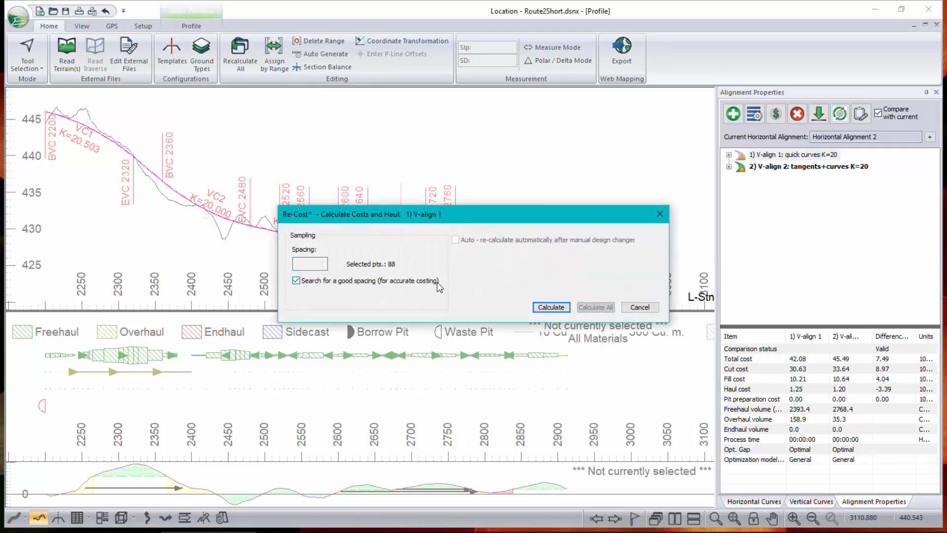
{"action": "left_click", "coordinate": [551, 310]}
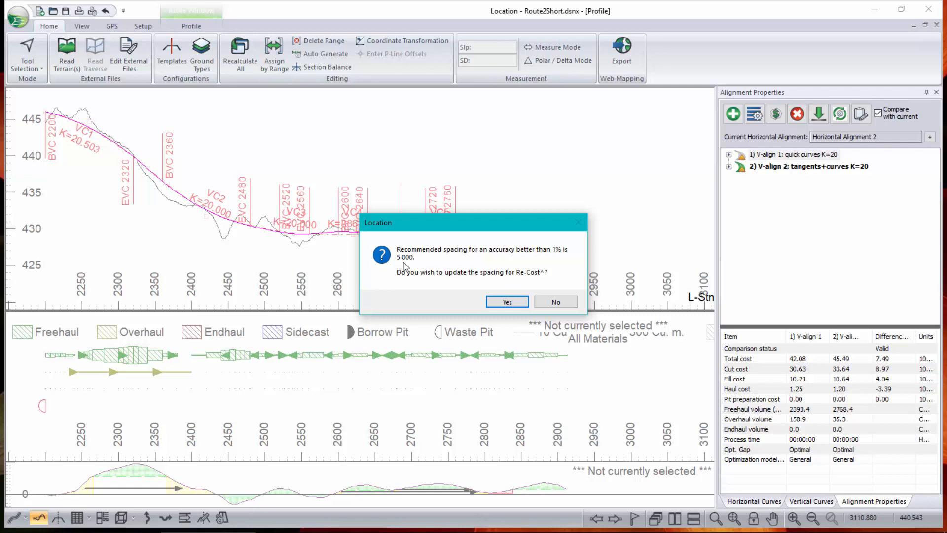
{"action": "left_click", "coordinate": [565, 303]}
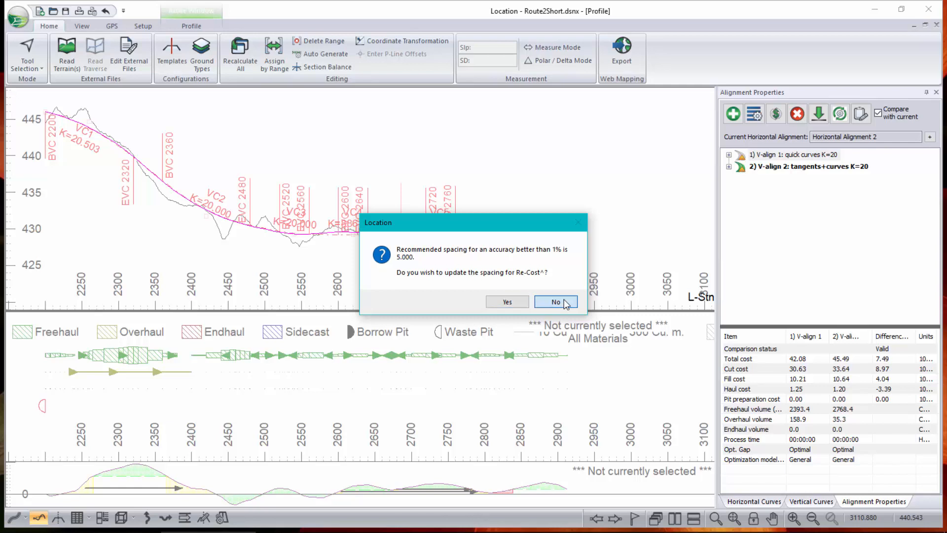
Examine V-align 2's properties, including its display items and the alignment optimization messages under its outputs
{"action": "left_click", "coordinate": [729, 167]}
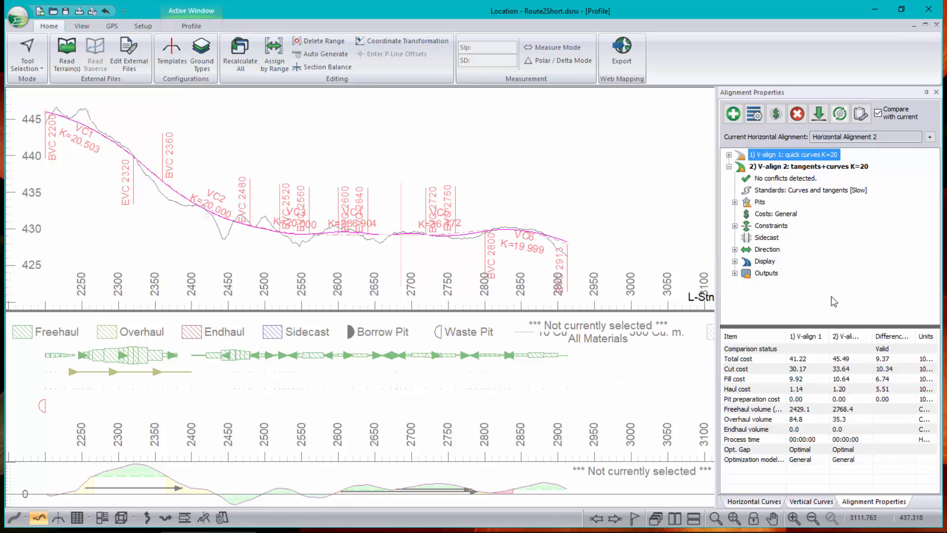
{"action": "mouse_move", "coordinate": [738, 212]}
{"action": "mouse_move", "coordinate": [353, 233]}
{"action": "left_click", "coordinate": [735, 262]}
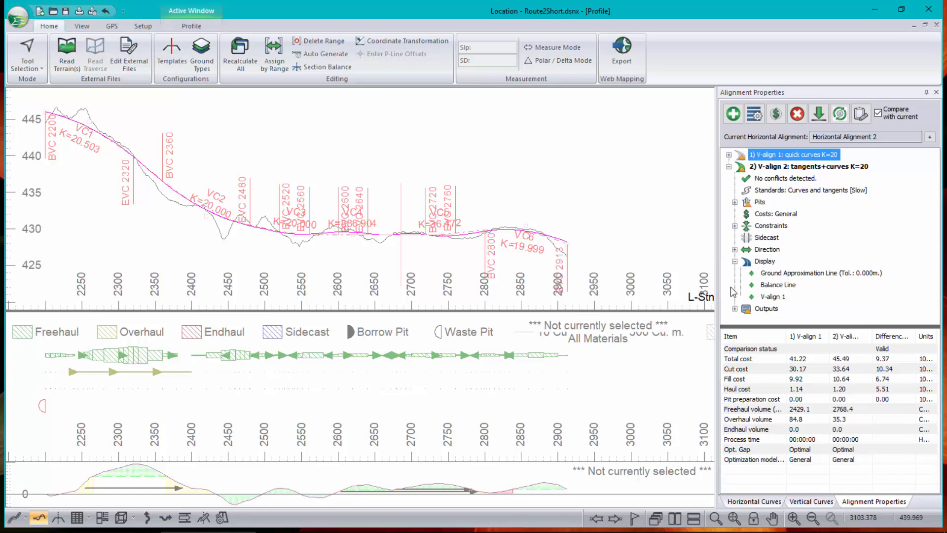
{"action": "left_click", "coordinate": [735, 308]}
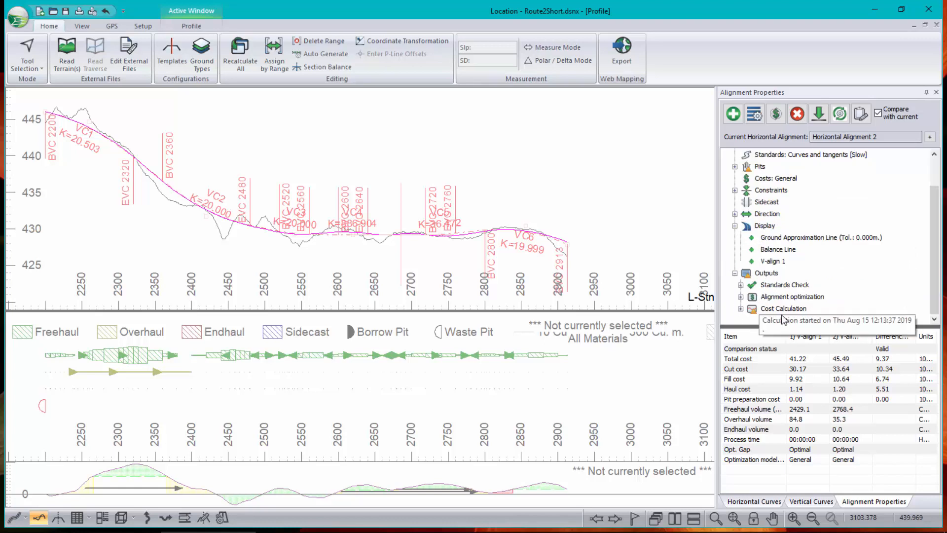
{"action": "left_click", "coordinate": [741, 297]}
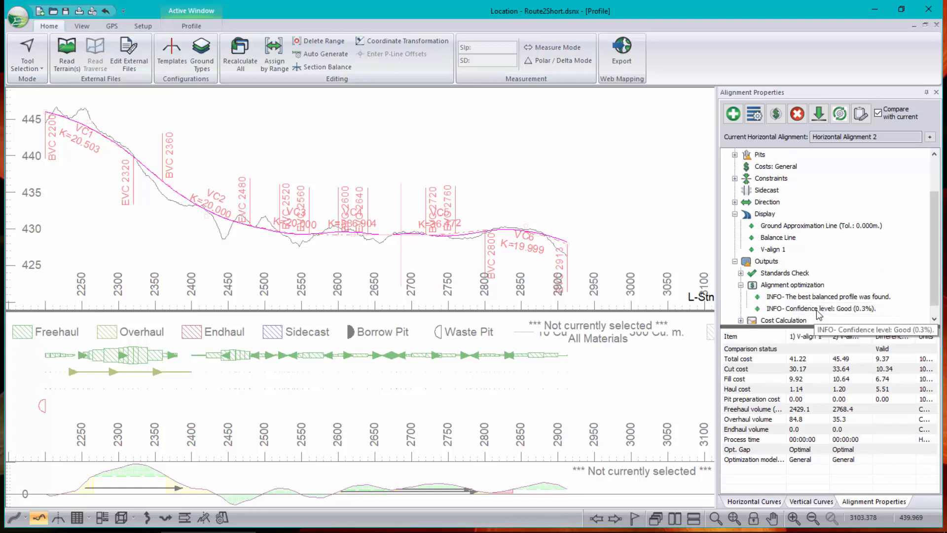
{"action": "left_click", "coordinate": [817, 309]}
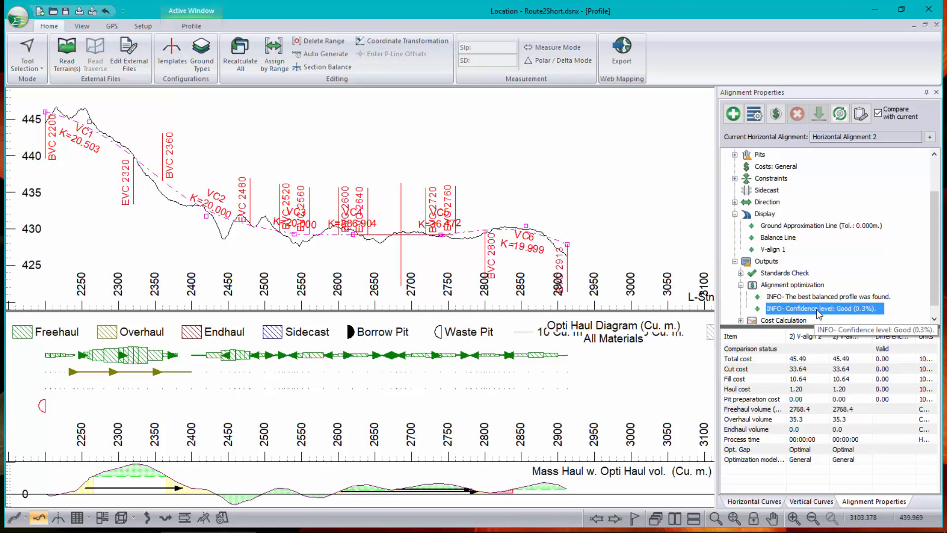
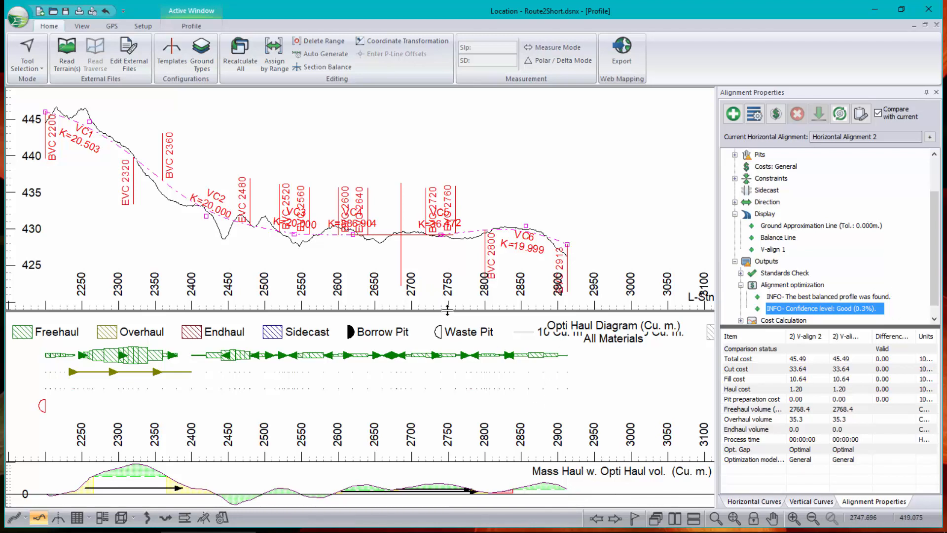
Enlarge the mass haul diagram to inspect its end, then restore the profile's larger share of the window
{"action": "left_click_drag", "start_coordinate": [447, 310], "coordinate": [447, 230]}
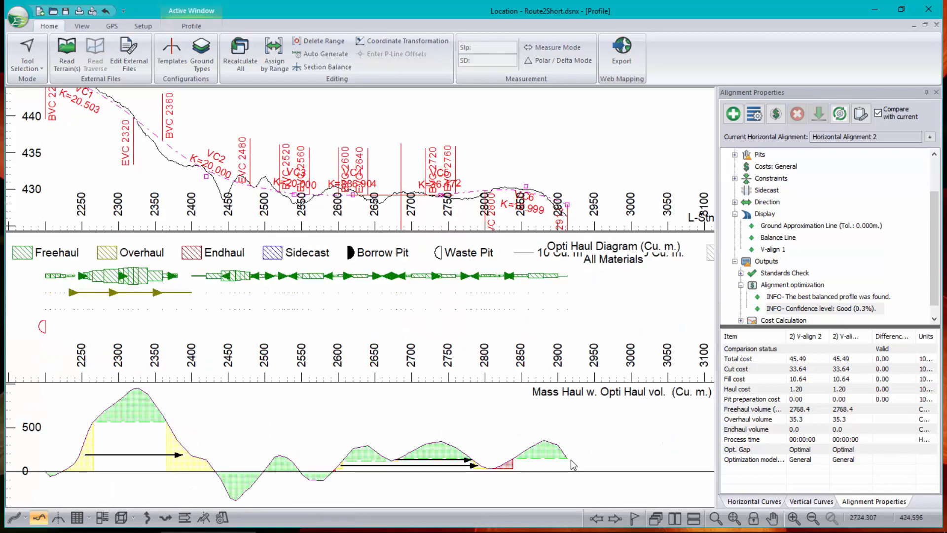
{"action": "mouse_move", "coordinate": [567, 459]}
{"action": "left_click_drag", "start_coordinate": [406, 246], "coordinate": [411, 318]}
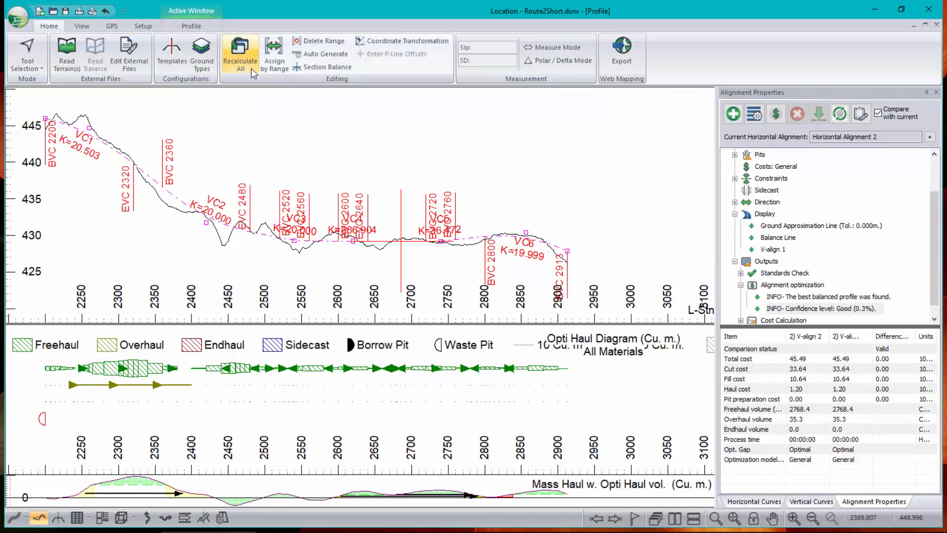
Review the sub horizon and fill type range assignments for the alignment, and leave without applying anything
{"action": "left_click", "coordinate": [274, 58]}
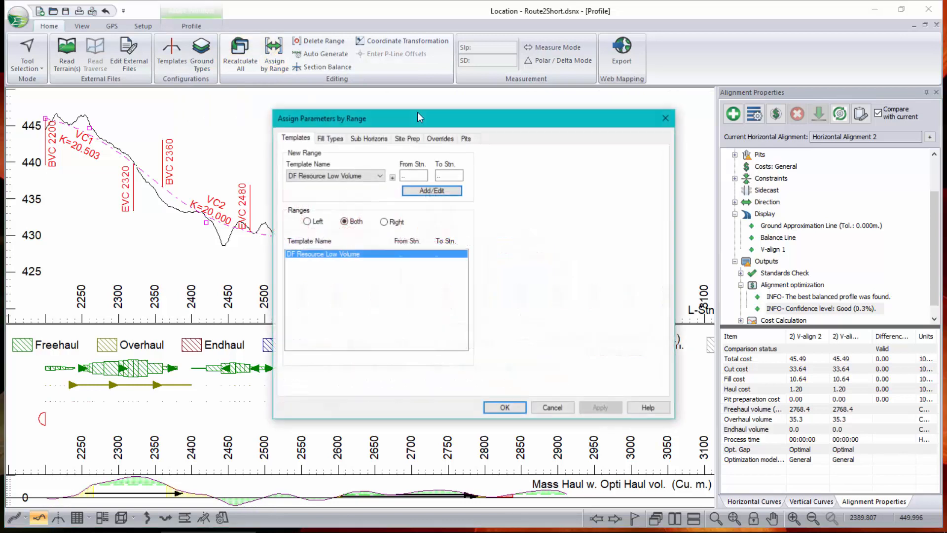
{"action": "left_click", "coordinate": [374, 138]}
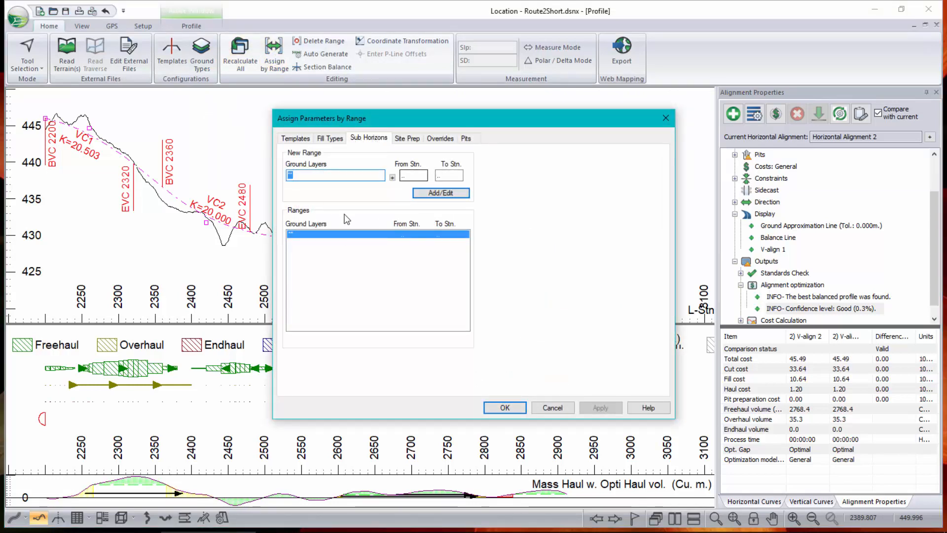
{"action": "left_click", "coordinate": [333, 138]}
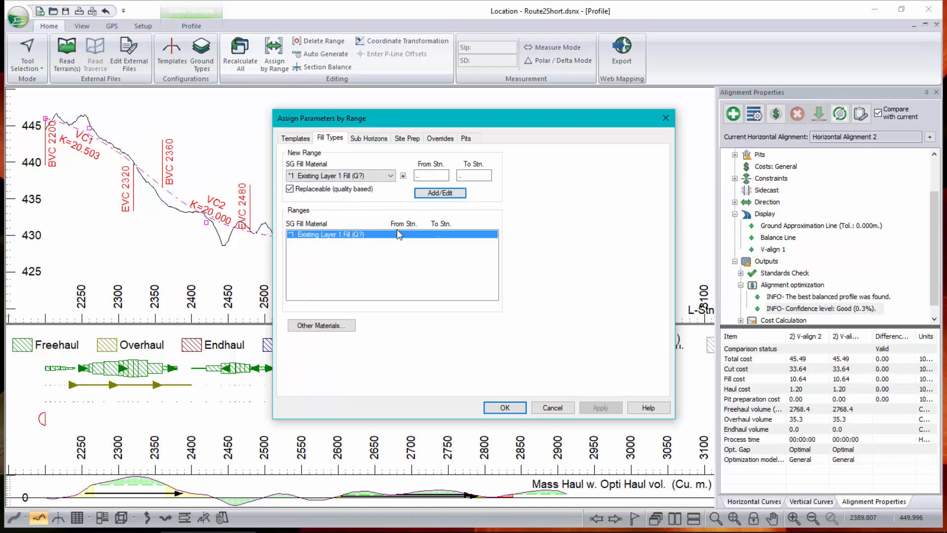
{"action": "left_click", "coordinate": [418, 176]}
{"action": "left_click", "coordinate": [553, 407]}
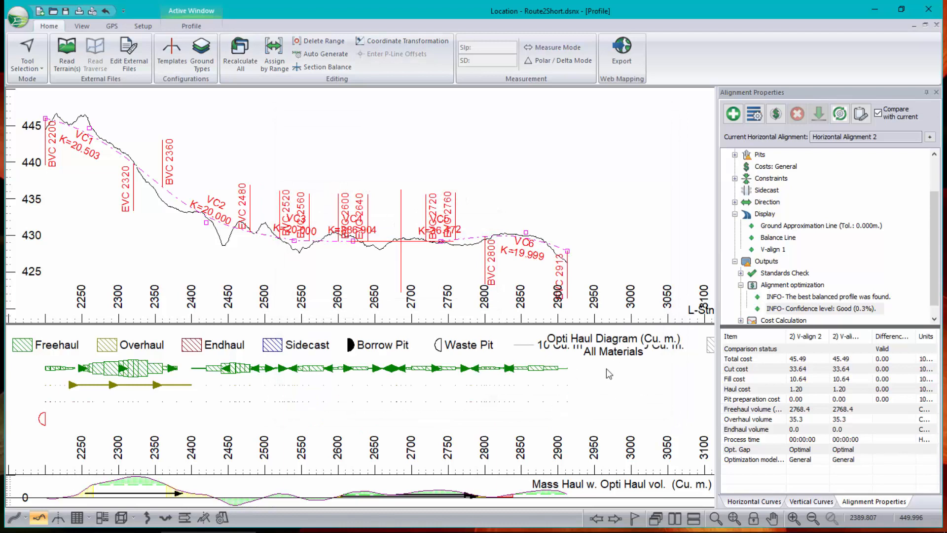
Review the control points in V-align 2's vertical optimization options, with the dialog moved clear of the profile
{"action": "mouse_move", "coordinate": [501, 402]}
{"action": "left_click", "coordinate": [754, 114]}
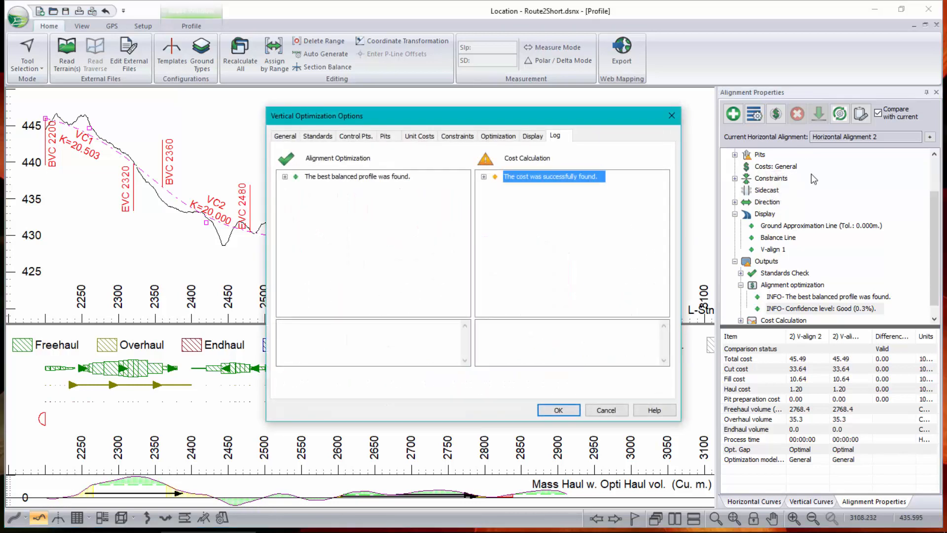
{"action": "left_click", "coordinate": [344, 136]}
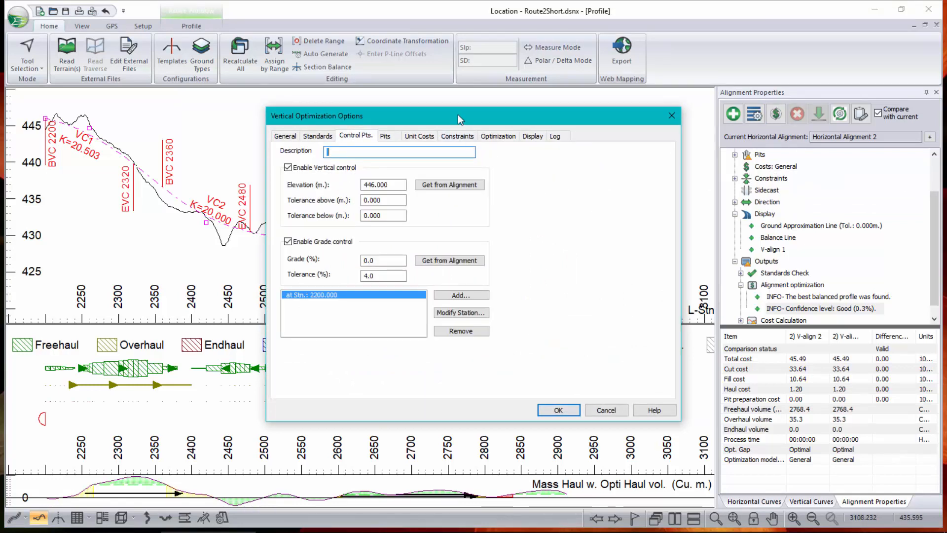
{"action": "left_click_drag", "start_coordinate": [457, 114], "coordinate": [670, 112]}
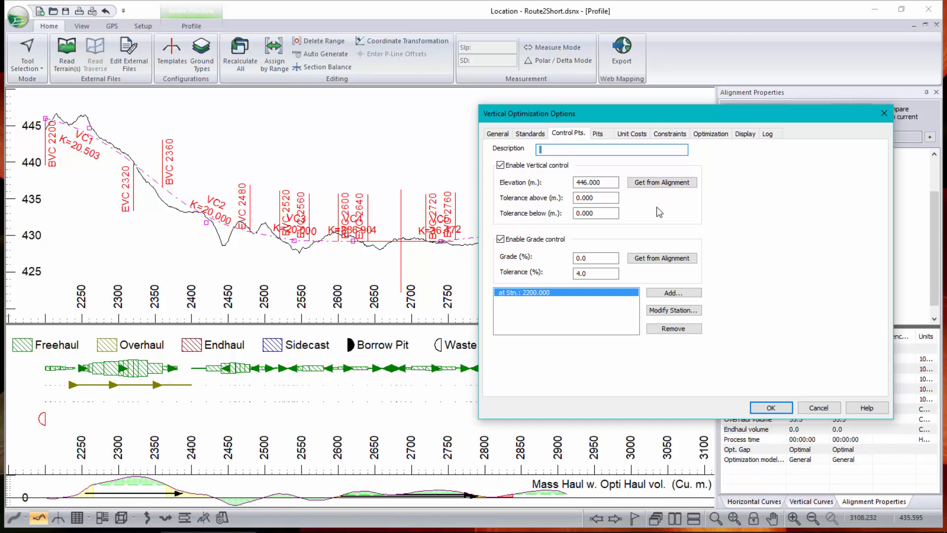
Define a linear range constraint in V-align 2's standards with a minimum grade of -1% and a maximum of 1%
{"action": "left_click", "coordinate": [533, 136]}
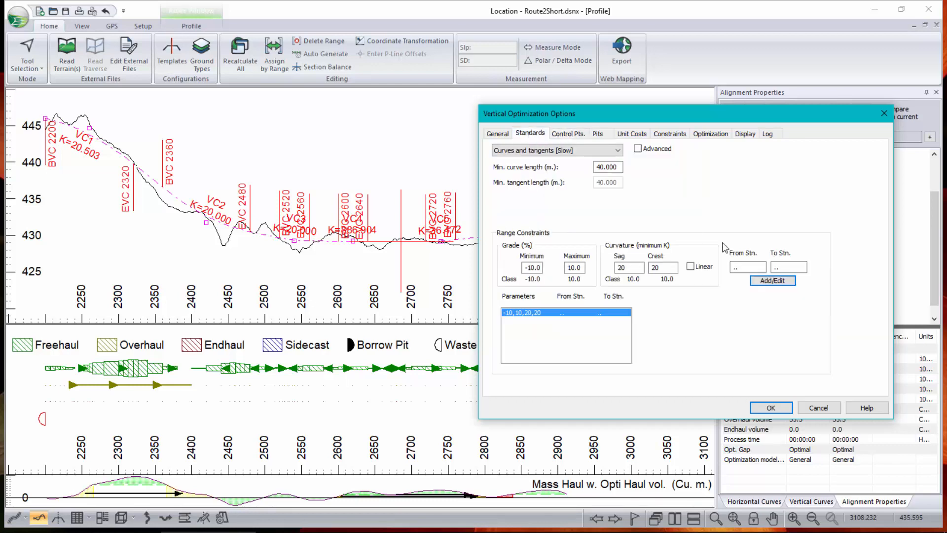
{"action": "left_click", "coordinate": [625, 267]}
{"action": "key", "text": "Tab"}
{"action": "left_click", "coordinate": [692, 268]}
{"action": "left_click_drag", "start_coordinate": [540, 268], "coordinate": [515, 275]}
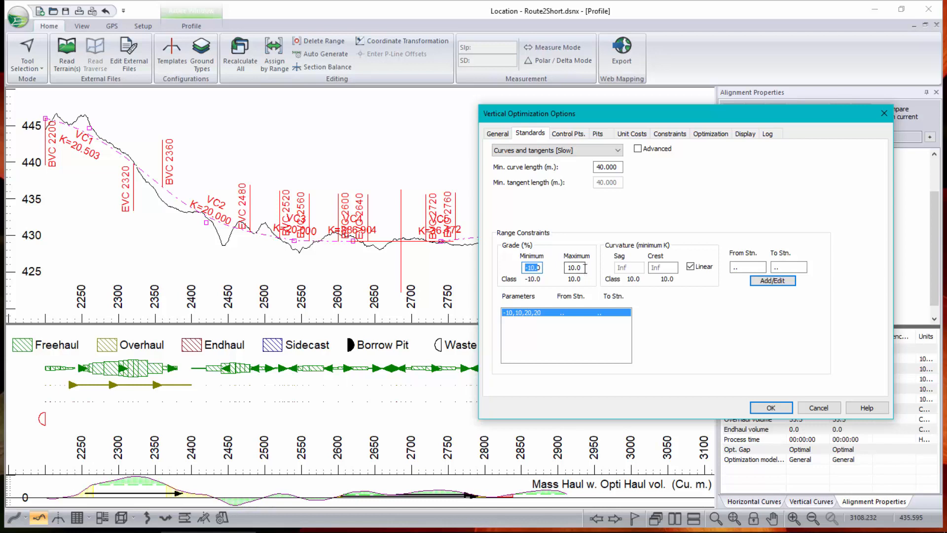
{"action": "left_click_drag", "start_coordinate": [583, 268], "coordinate": [539, 265]}
{"action": "left_click_drag", "start_coordinate": [530, 269], "coordinate": [553, 276]}
{"action": "key", "text": "BackSpace"}
{"action": "key", "text": "BackSpace"}
Set the linear constraint's end station to 250 and try to add it to the range constraints
{"action": "left_click_drag", "start_coordinate": [756, 269], "coordinate": [683, 262]}
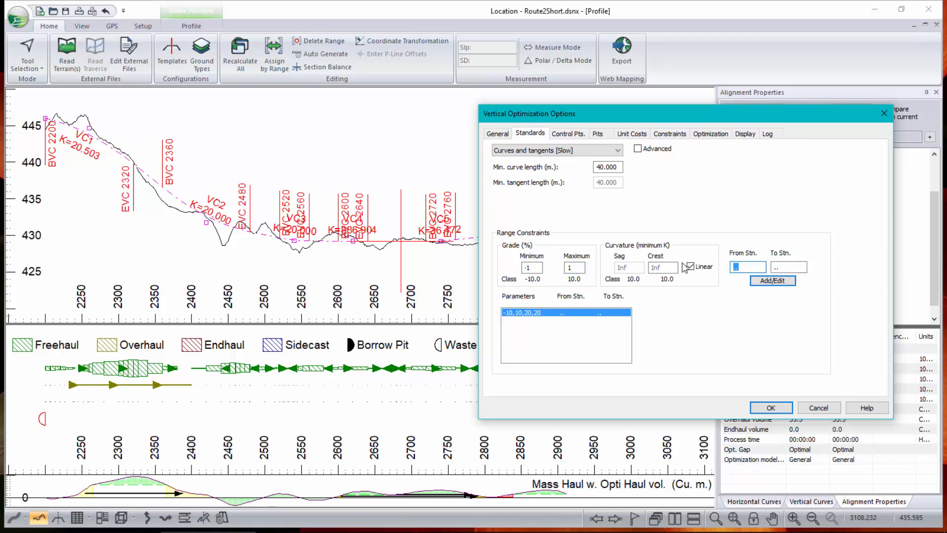
{"action": "key", "text": "Tab"}
{"action": "type", "text": "250"}
{"action": "left_click", "coordinate": [784, 280]}
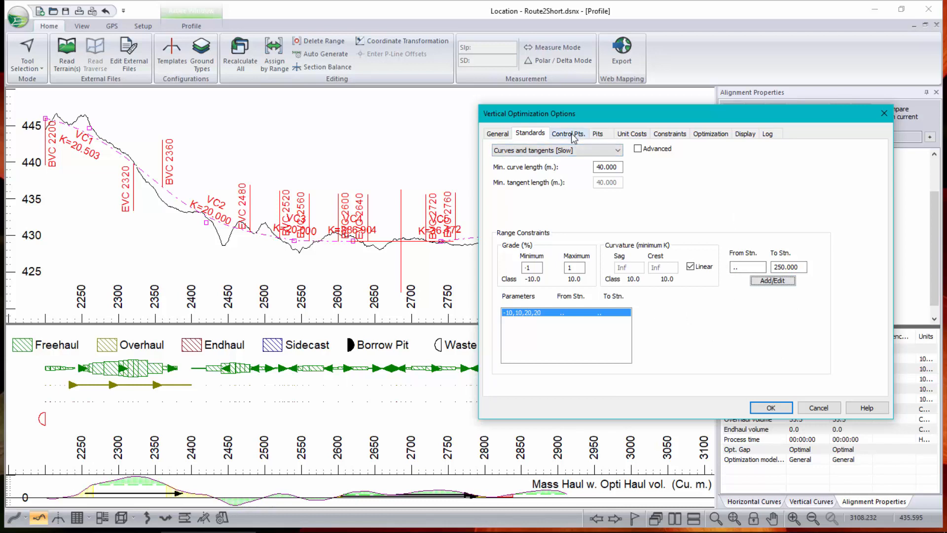
Add a pit with its access station at the start of the alignment
{"action": "left_click", "coordinate": [600, 137]}
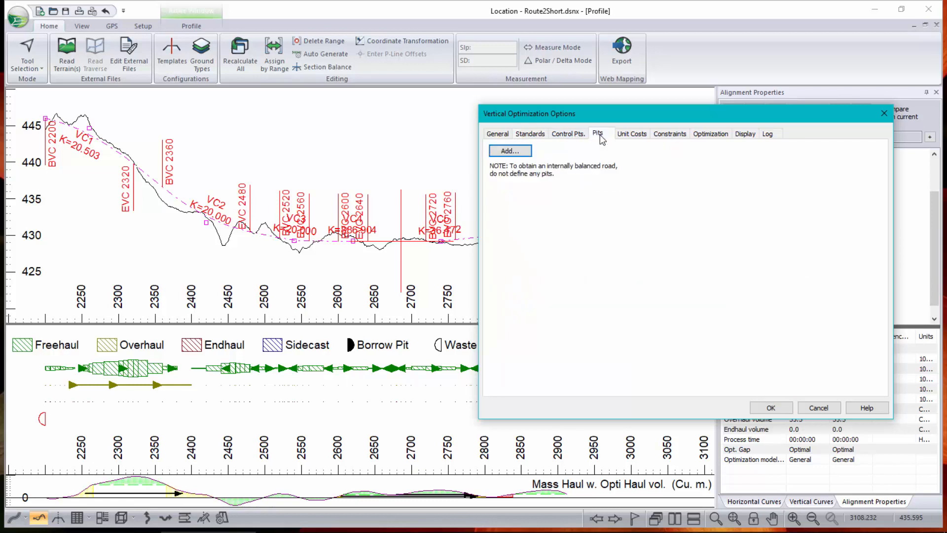
{"action": "left_click", "coordinate": [513, 151]}
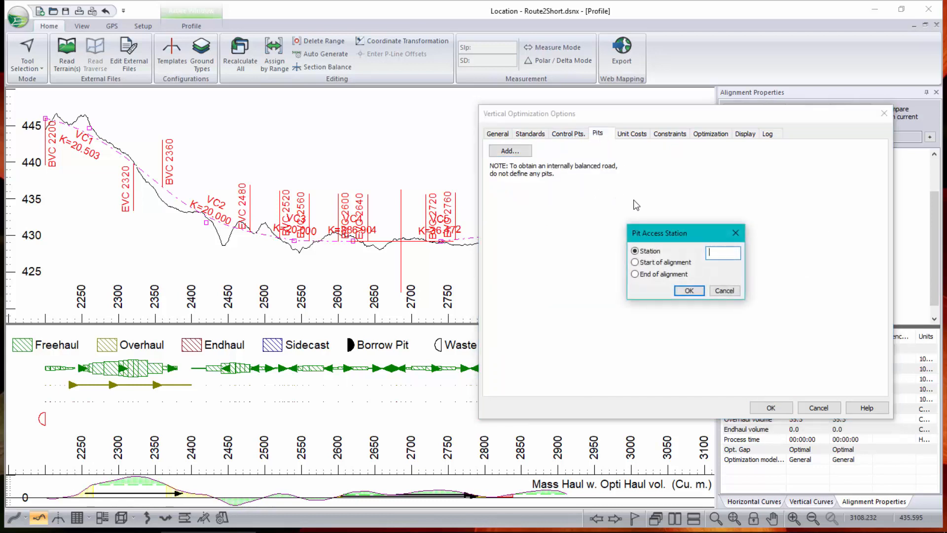
{"action": "left_click", "coordinate": [662, 263]}
{"action": "left_click", "coordinate": [686, 291]}
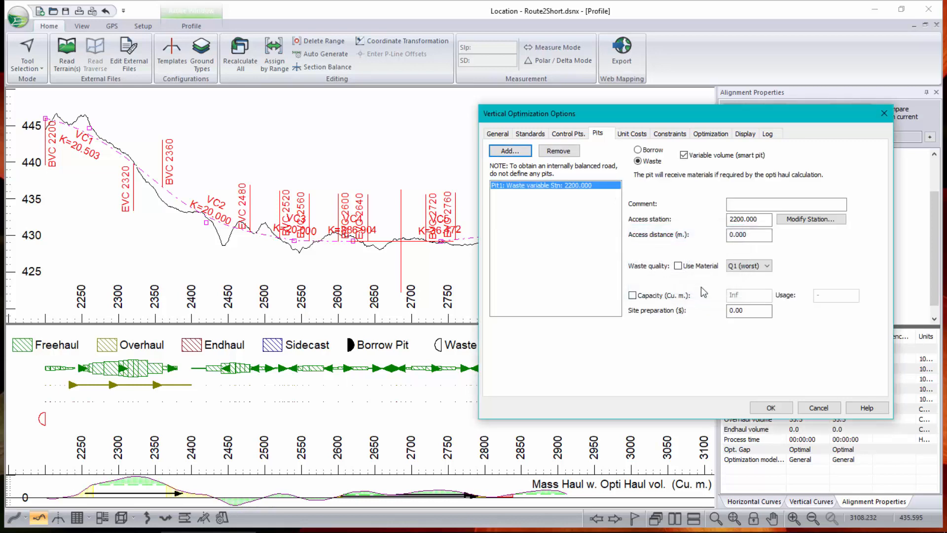
Try the pit as a borrow pit to view its material choices, then return it to waste and view the quality choices
{"action": "left_click", "coordinate": [641, 151]}
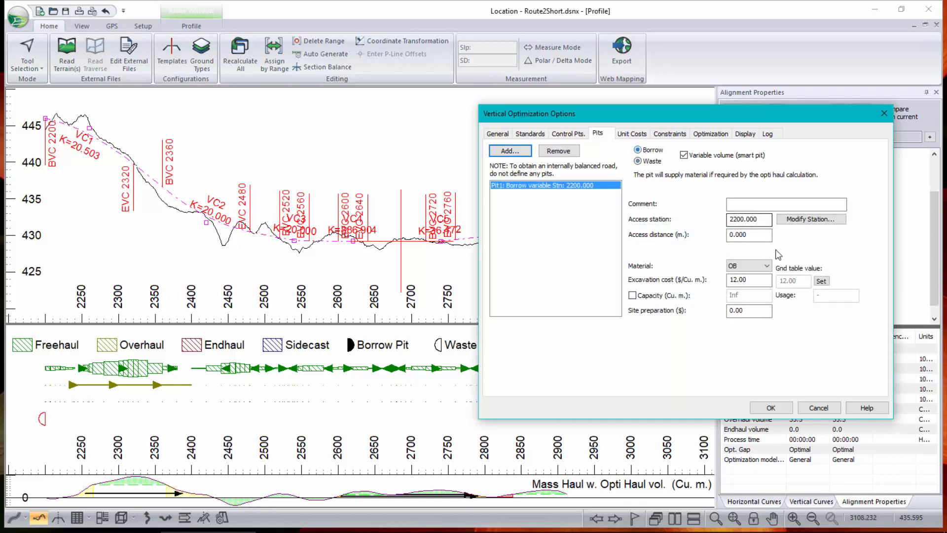
{"action": "left_click", "coordinate": [749, 267]}
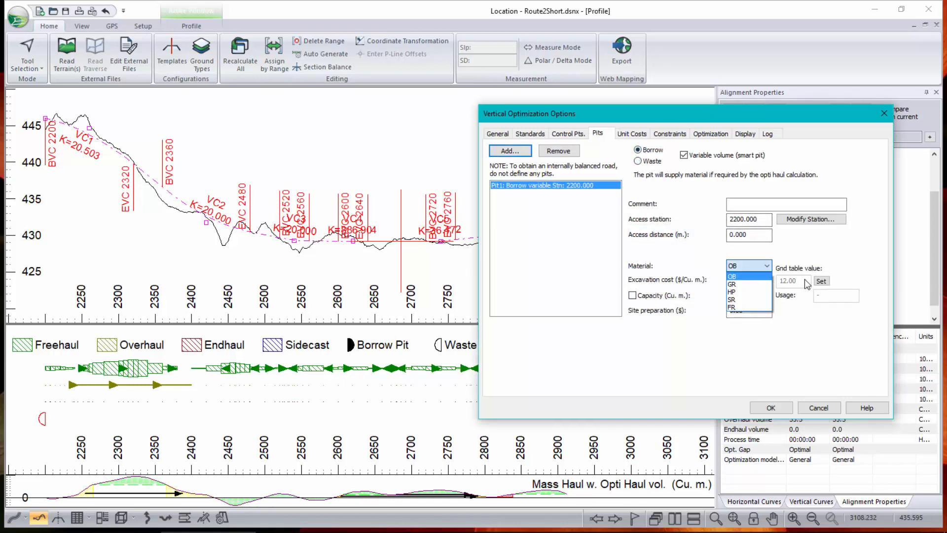
{"action": "left_click", "coordinate": [643, 177]}
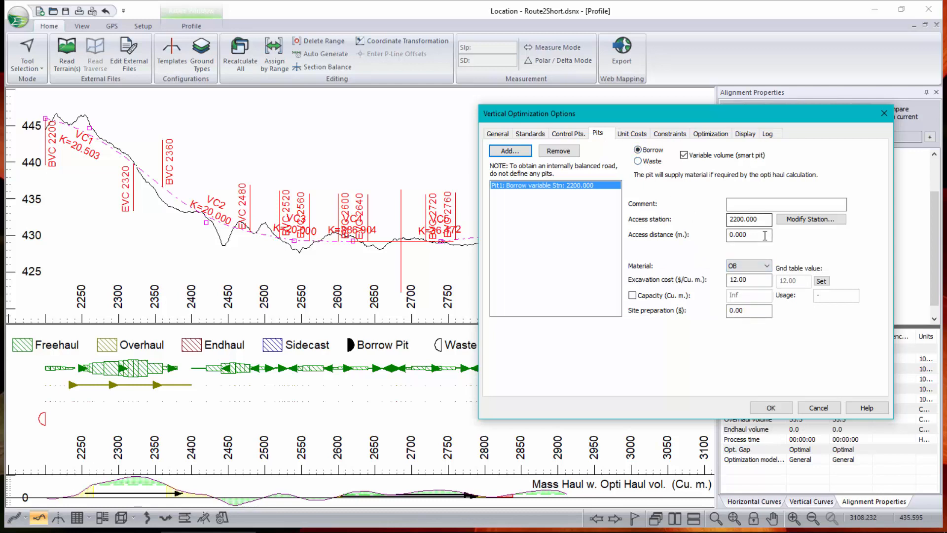
{"action": "left_click", "coordinate": [637, 161]}
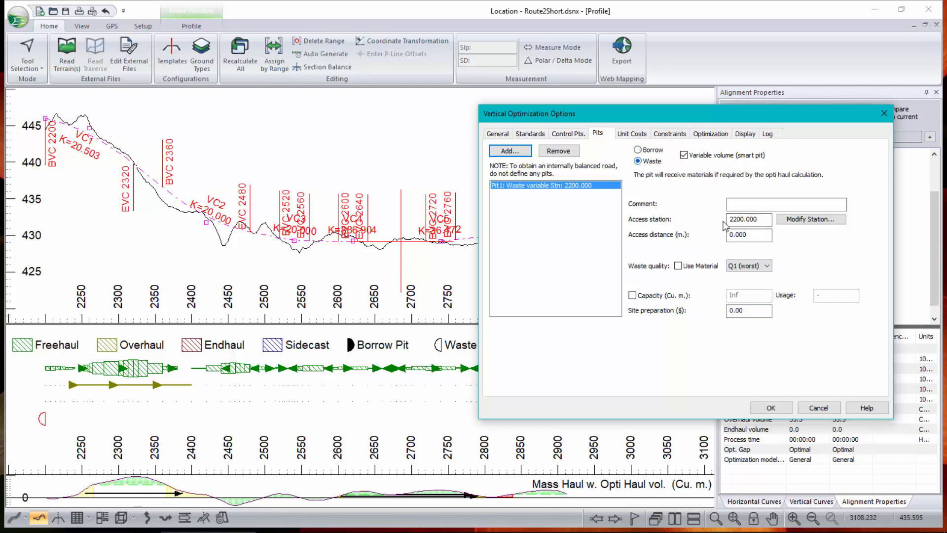
{"action": "left_click", "coordinate": [767, 267]}
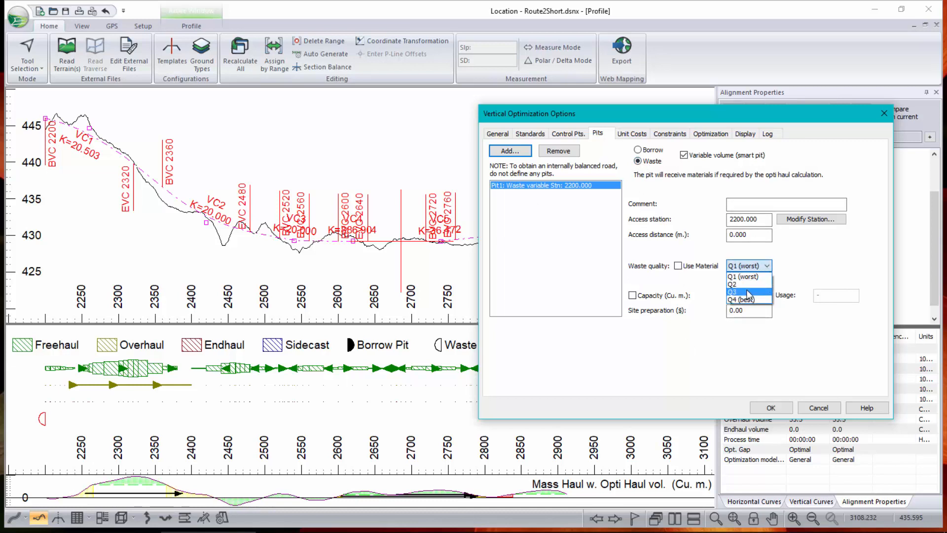
{"action": "left_click", "coordinate": [816, 405]}
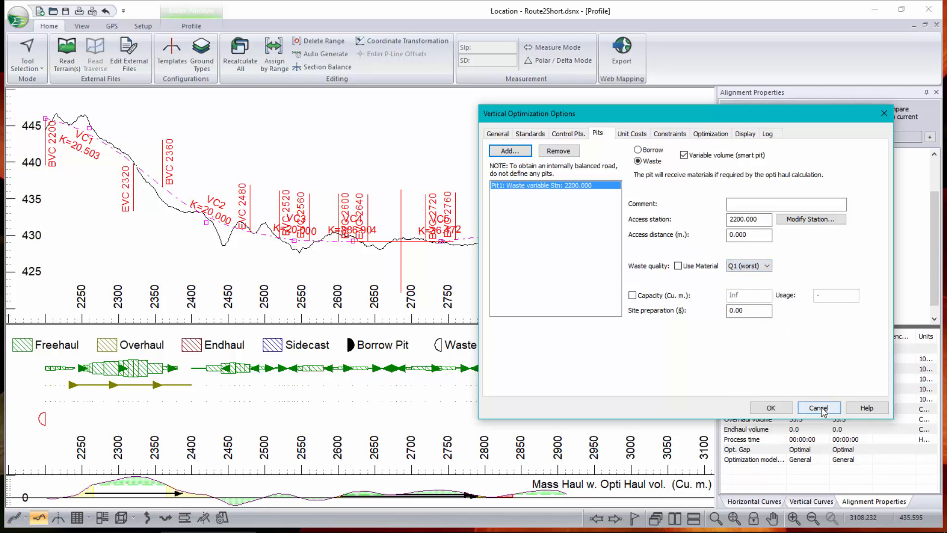
Review the earthwork unit costs of the ground types, including hard pan and solid rock, and discard the optimization option changes
{"action": "left_click", "coordinate": [632, 134]}
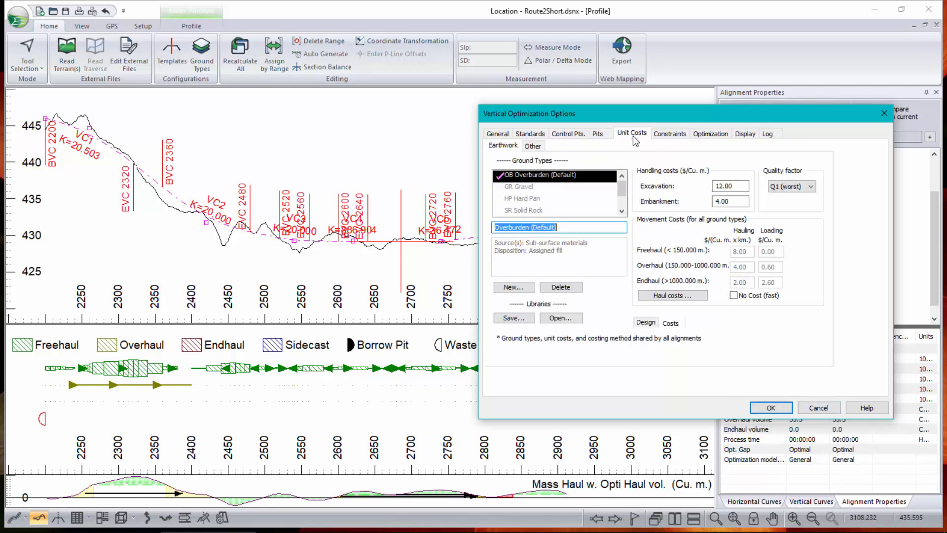
{"action": "left_click", "coordinate": [534, 188]}
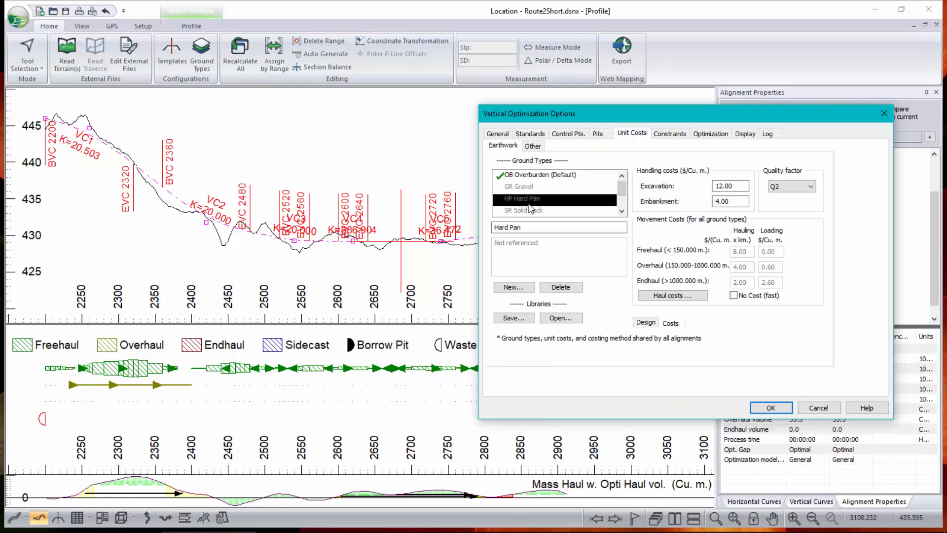
{"action": "left_click", "coordinate": [530, 211]}
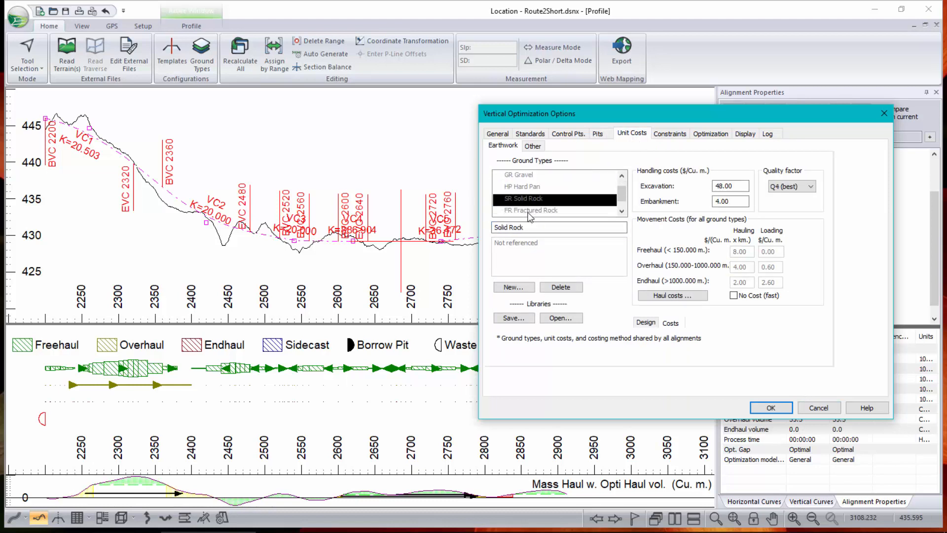
{"action": "left_click", "coordinate": [820, 407]}
Try GR Gravel (Q3) as the subgrade fill material in the fill type range assignments, review the other materials, and discard the changes
{"action": "left_click", "coordinate": [274, 54]}
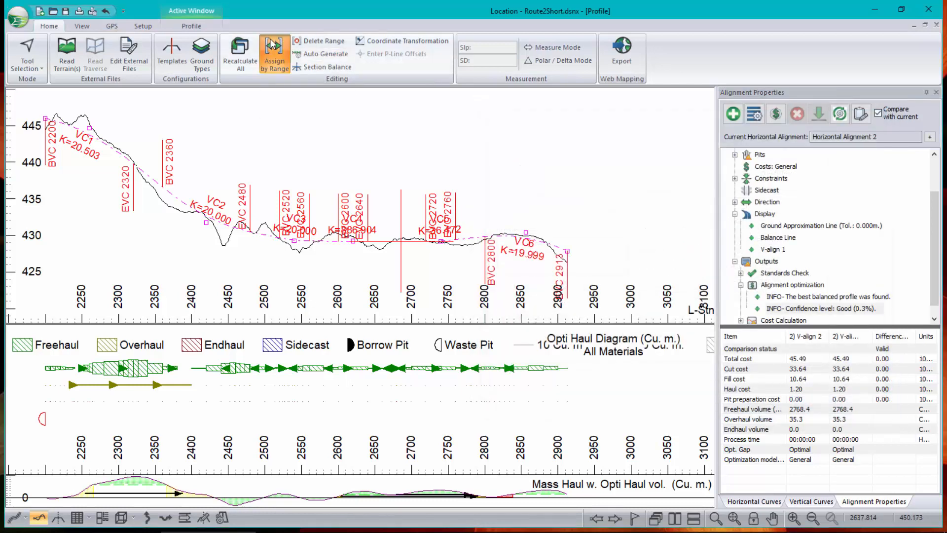
{"action": "left_click", "coordinate": [330, 138]}
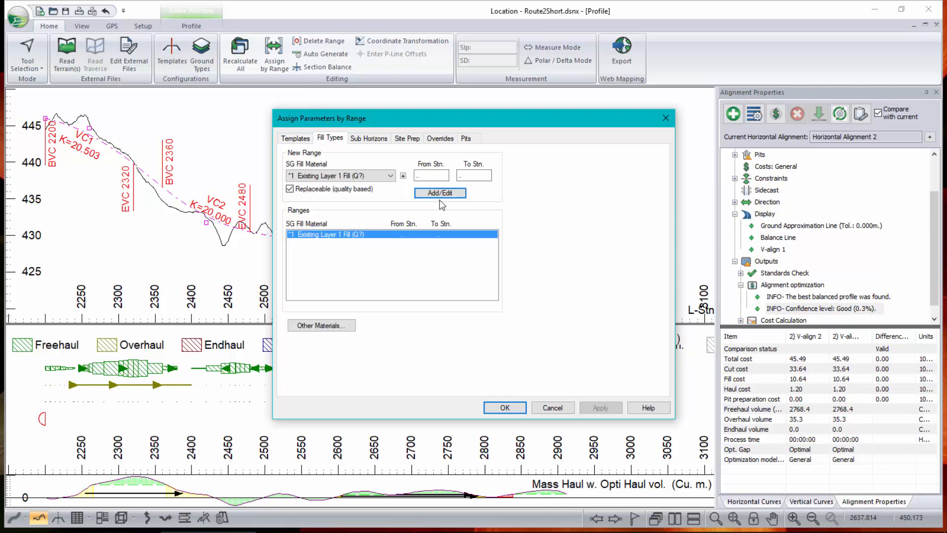
{"action": "left_click", "coordinate": [390, 176]}
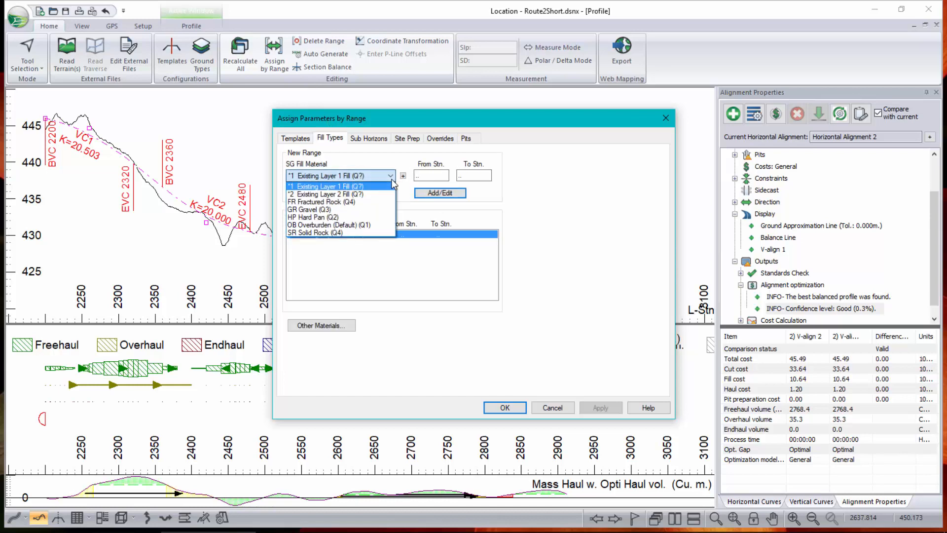
{"action": "left_click", "coordinate": [313, 210]}
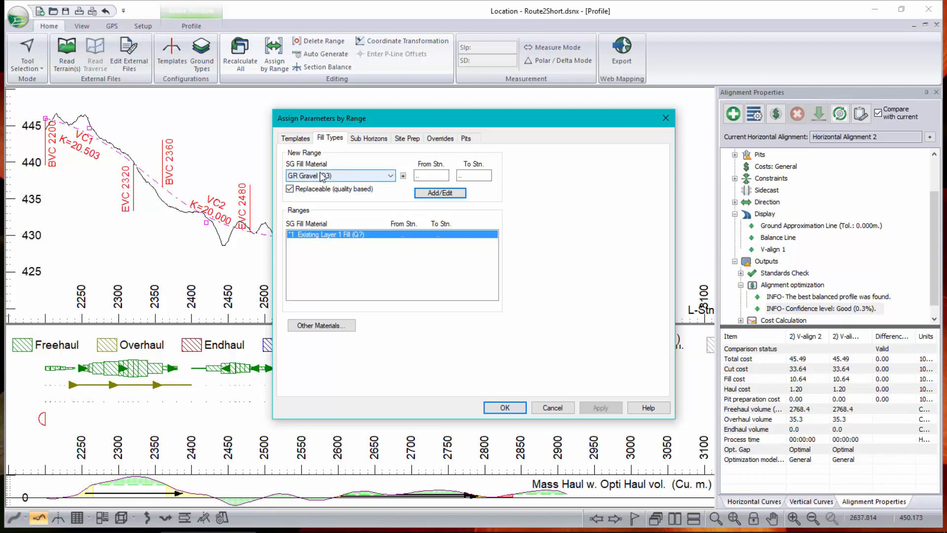
{"action": "left_click", "coordinate": [390, 178]}
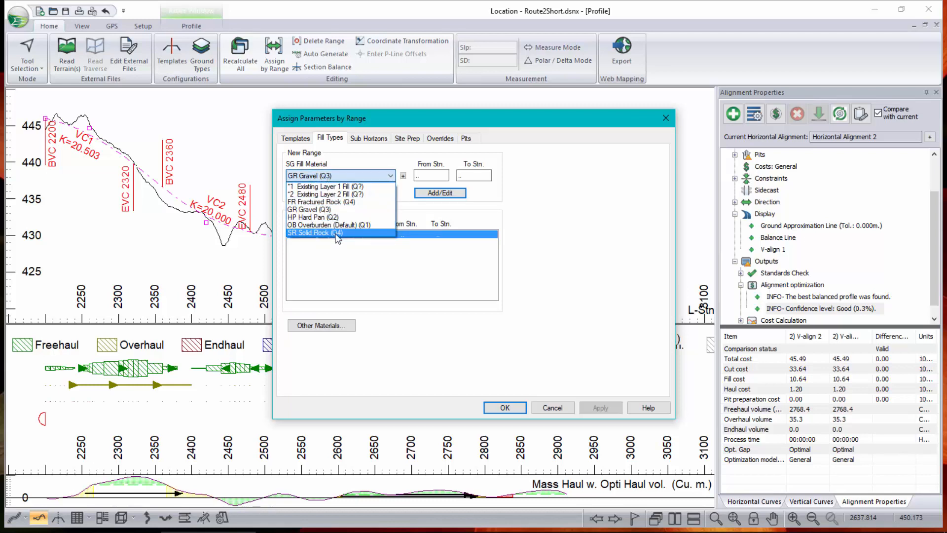
{"action": "left_click", "coordinate": [312, 176]}
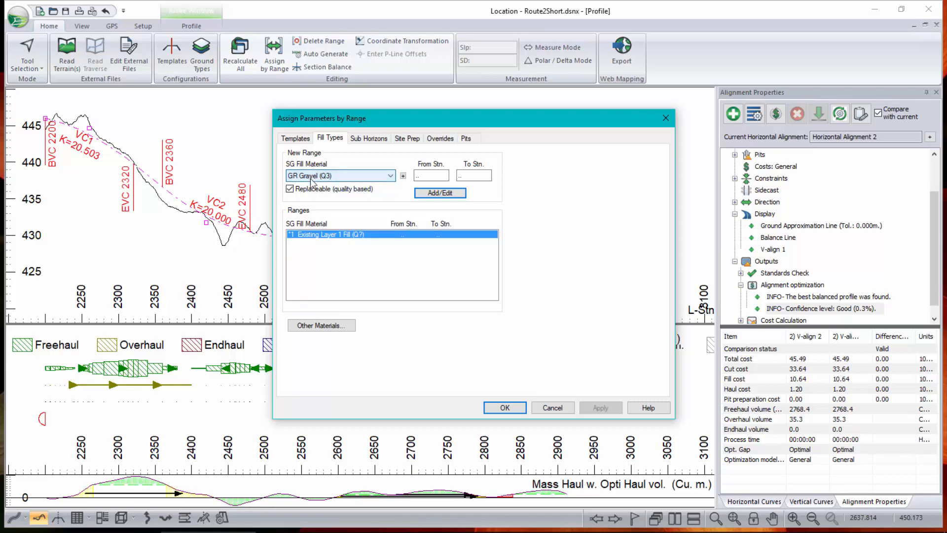
{"action": "left_click", "coordinate": [308, 192]}
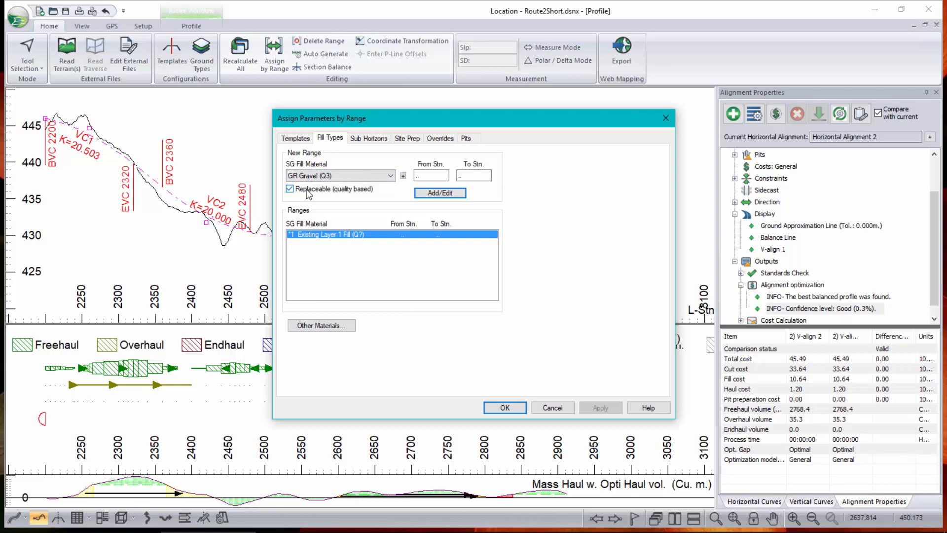
{"action": "left_click", "coordinate": [549, 404]}
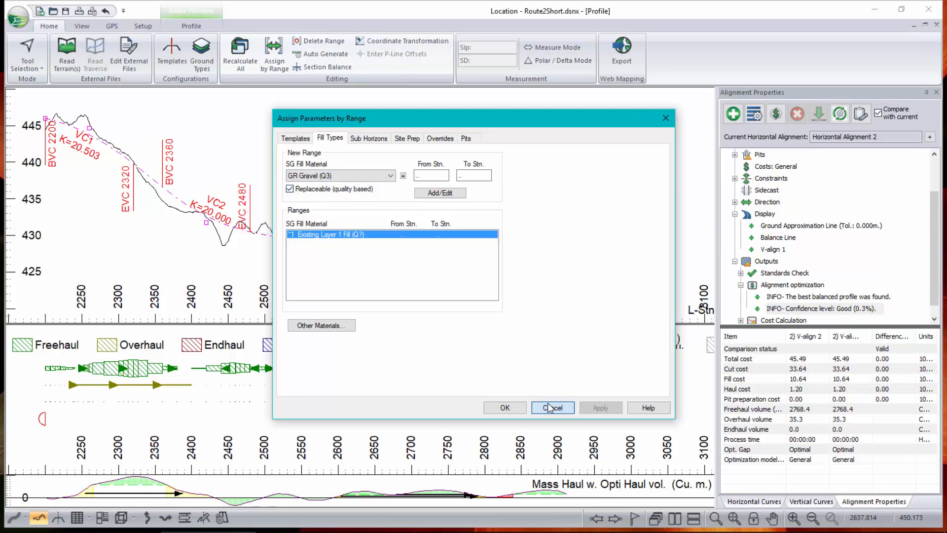
In the vertical optimization constraints, activate the minimum fill constraint and set its depth to 2 m
{"action": "left_click", "coordinate": [754, 114]}
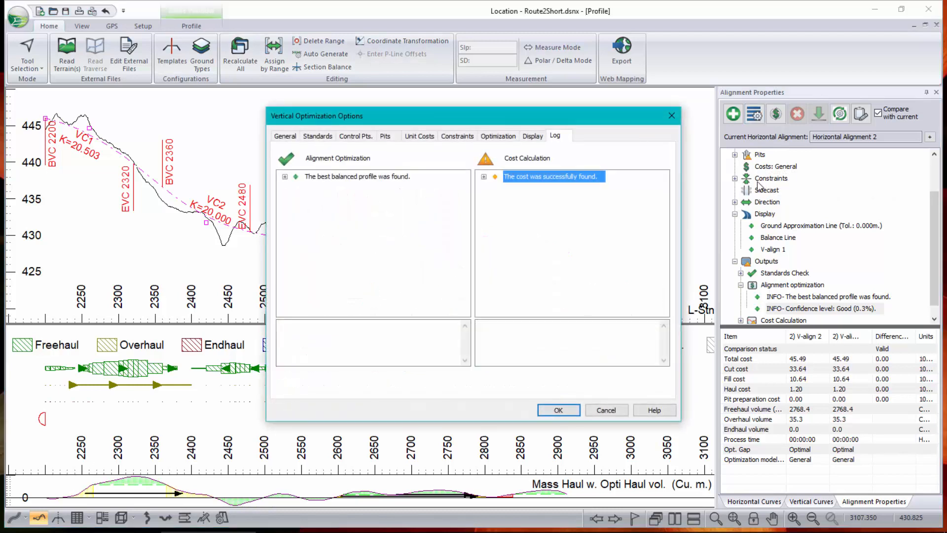
{"action": "left_click", "coordinate": [469, 139]}
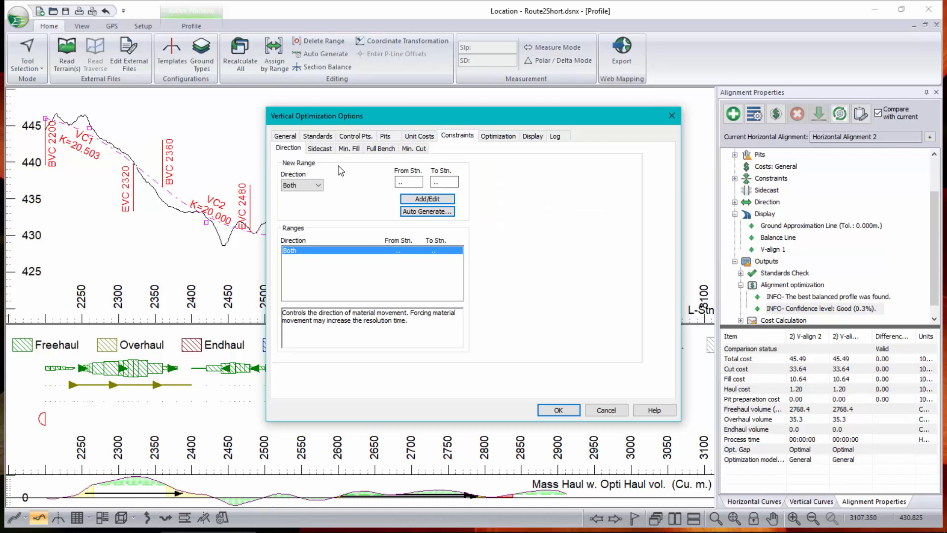
{"action": "left_click", "coordinate": [349, 148]}
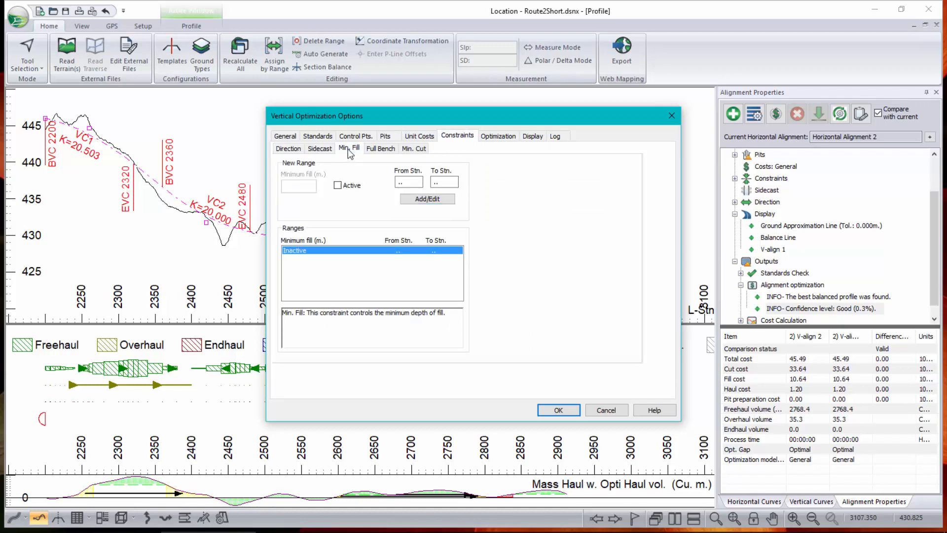
{"action": "left_click", "coordinate": [338, 185]}
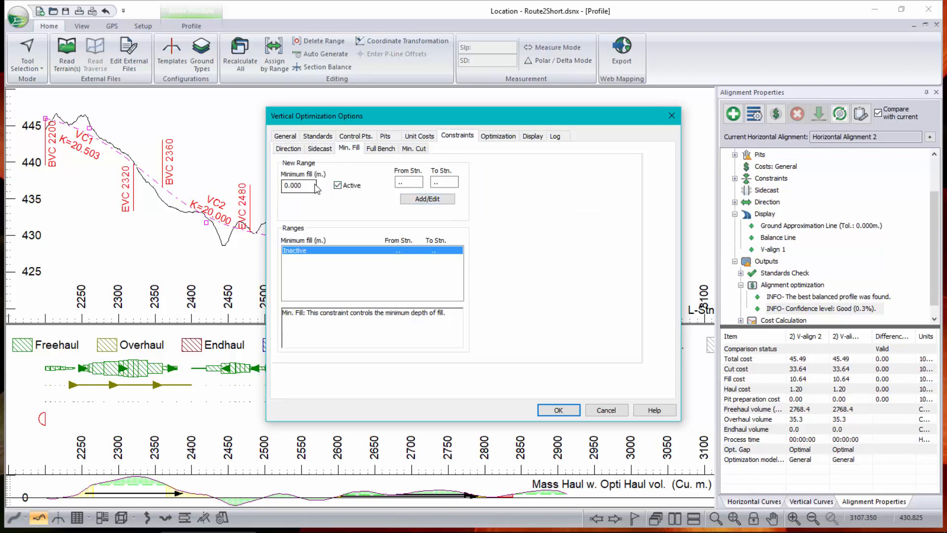
{"action": "left_click_drag", "start_coordinate": [315, 187], "coordinate": [205, 173]}
{"action": "type", "text": "1"}
{"action": "key", "text": "BackSpace"}
{"action": "type", "text": "2"}
Try auto-generating full bench station ranges with a maximum downward side slope of 40%, and again with 20%
{"action": "left_click", "coordinate": [386, 149]}
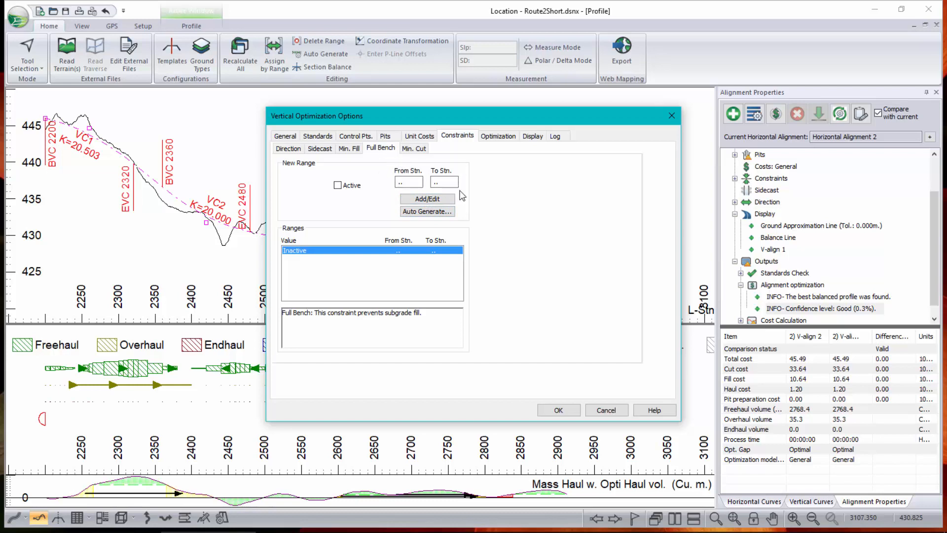
{"action": "left_click", "coordinate": [431, 212]}
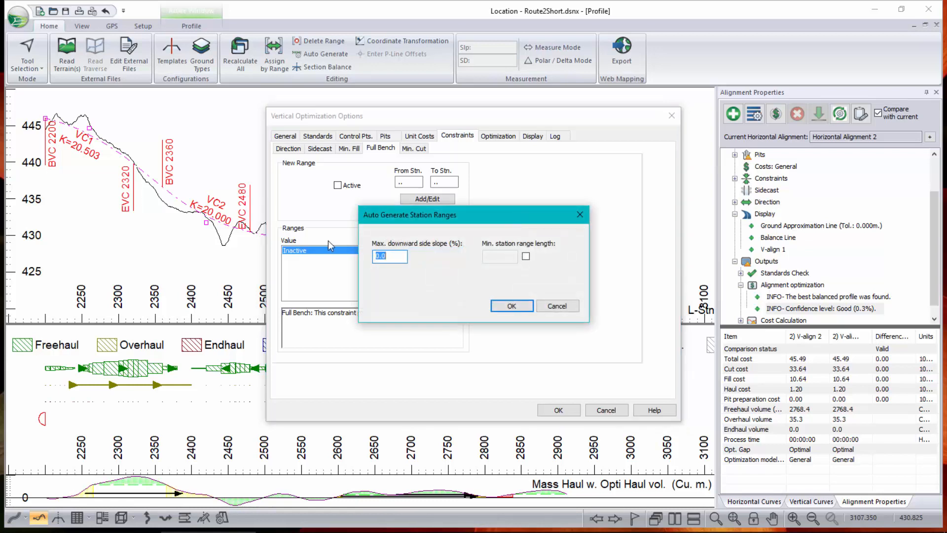
{"action": "type", "text": "40"}
{"action": "left_click", "coordinate": [531, 309]}
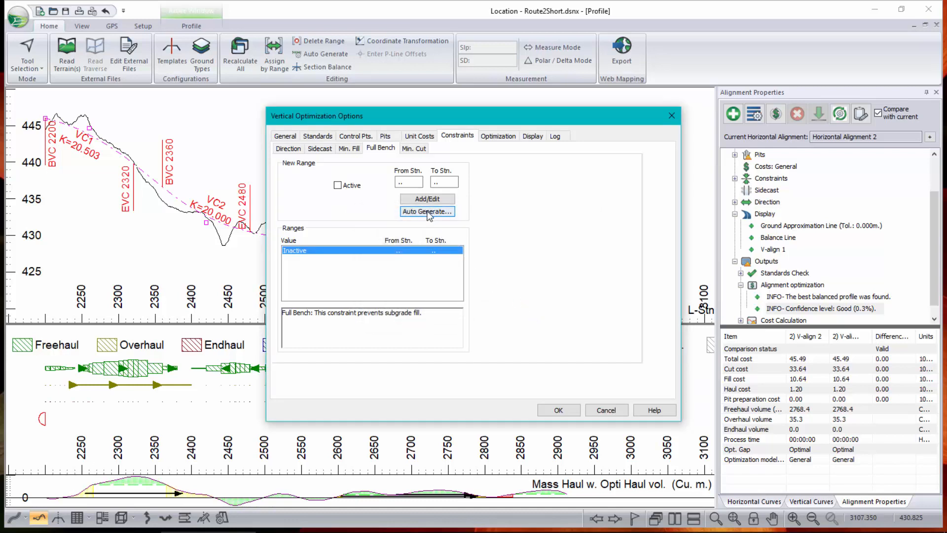
{"action": "left_click", "coordinate": [428, 211]}
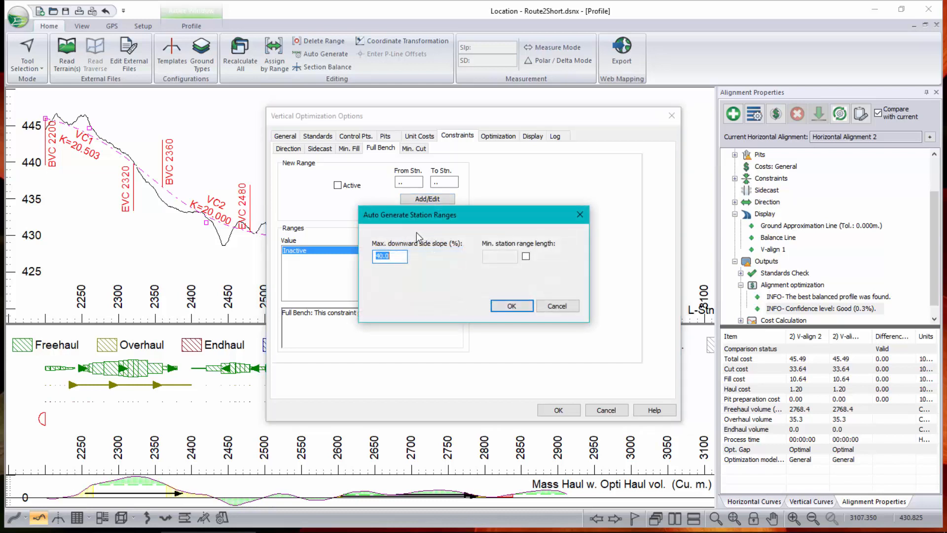
{"action": "type", "text": "20"}
{"action": "left_click", "coordinate": [512, 306]}
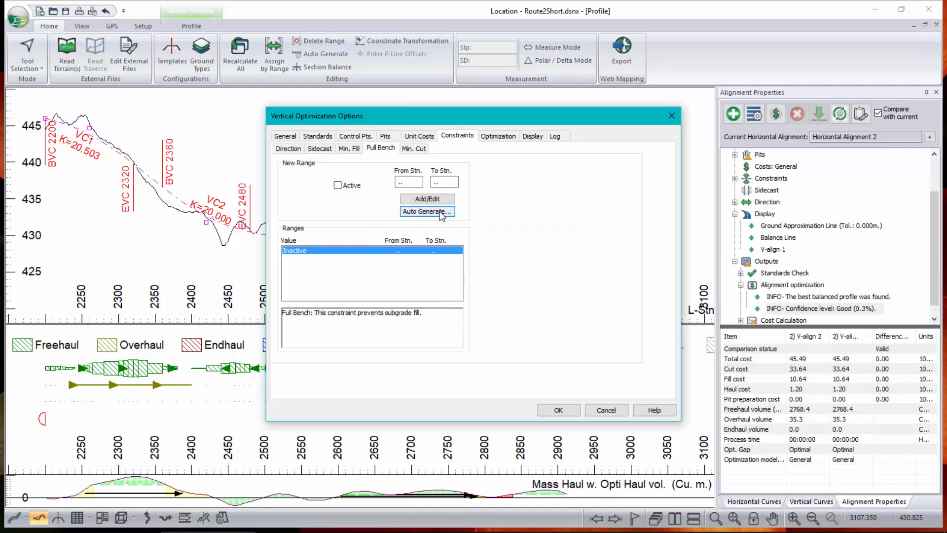
Auto-generate full bench ranges with a maximum downward side slope of 10% and inspect the first active and inactive ranges
{"action": "left_click", "coordinate": [441, 212]}
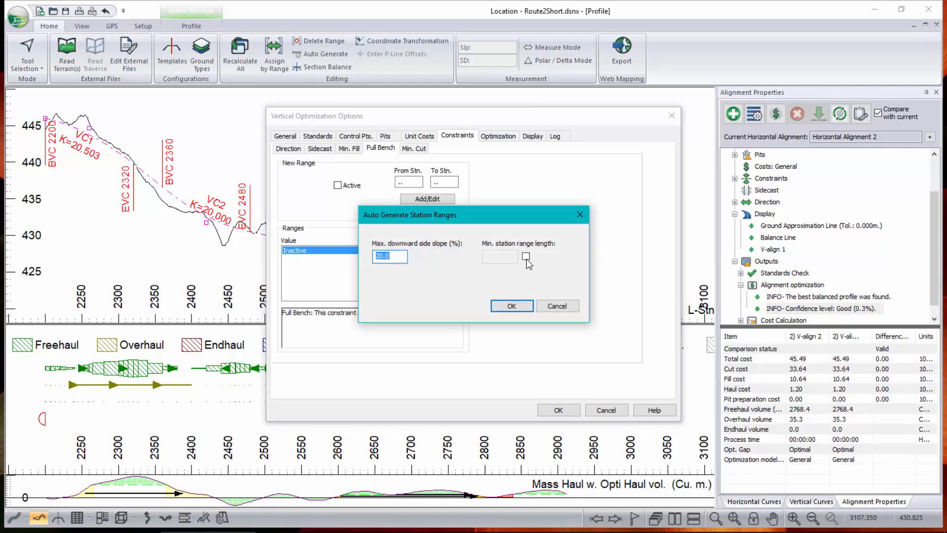
{"action": "type", "text": "10"}
{"action": "left_click", "coordinate": [509, 306]}
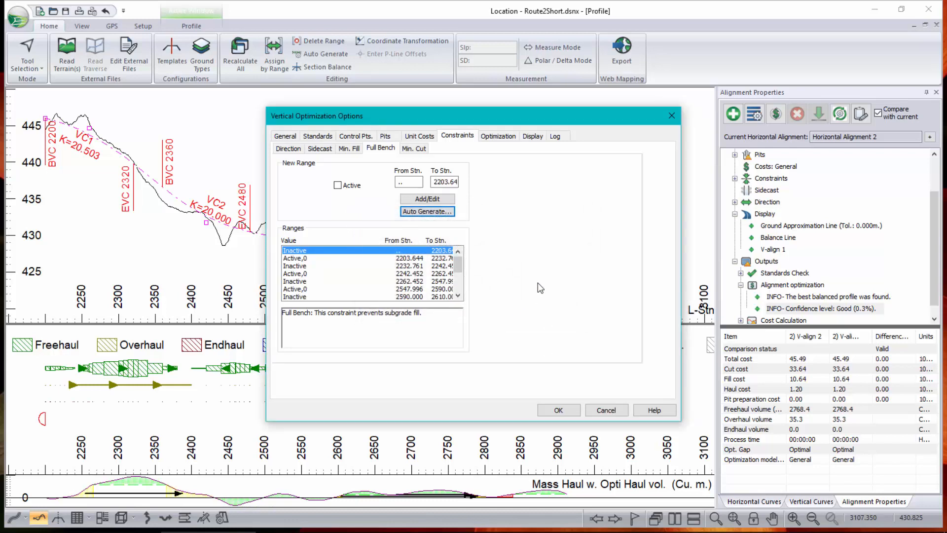
{"action": "left_click", "coordinate": [307, 258]}
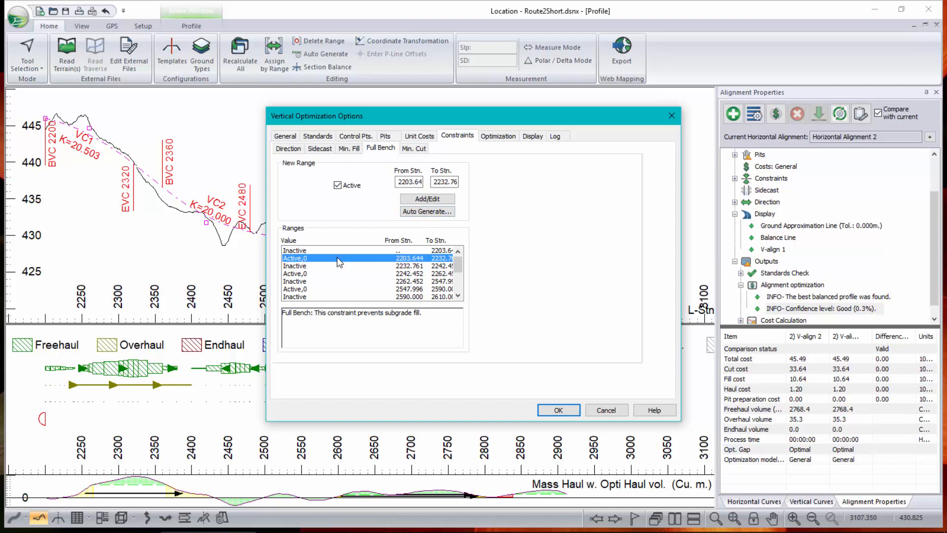
{"action": "left_click", "coordinate": [304, 267]}
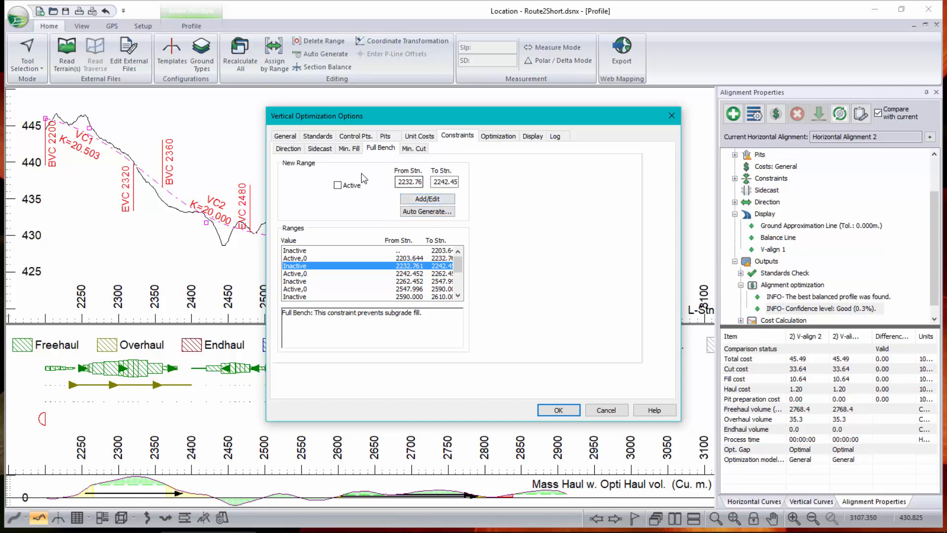
Choose Forward as the material movement direction, auto-generate direction ranges with a maximum grade of 5%, and inspect individual ranges
{"action": "left_click", "coordinate": [297, 150]}
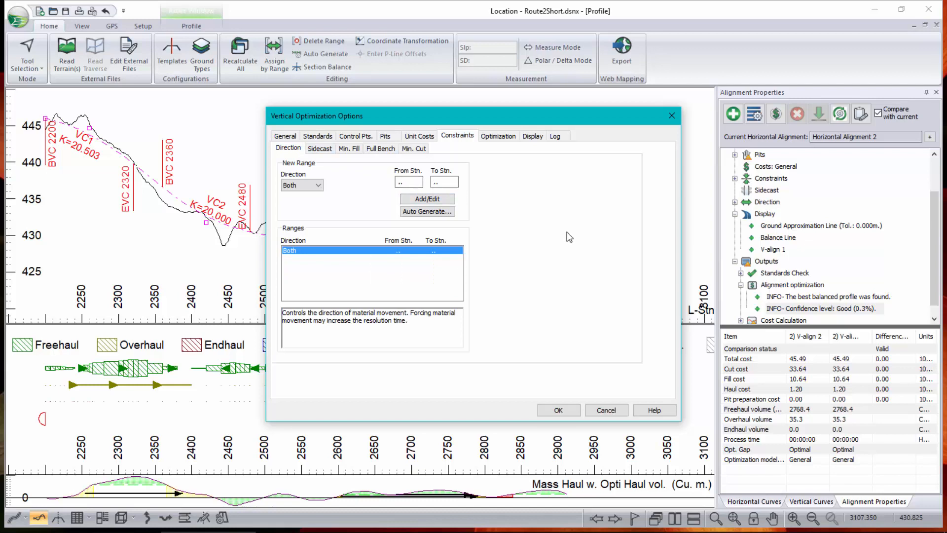
{"action": "left_click", "coordinate": [319, 186]}
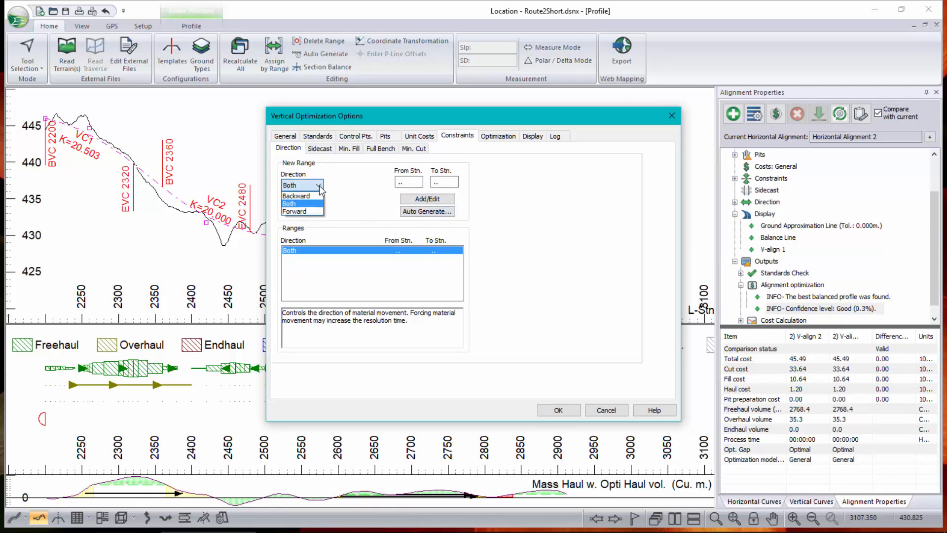
{"action": "left_click", "coordinate": [305, 212]}
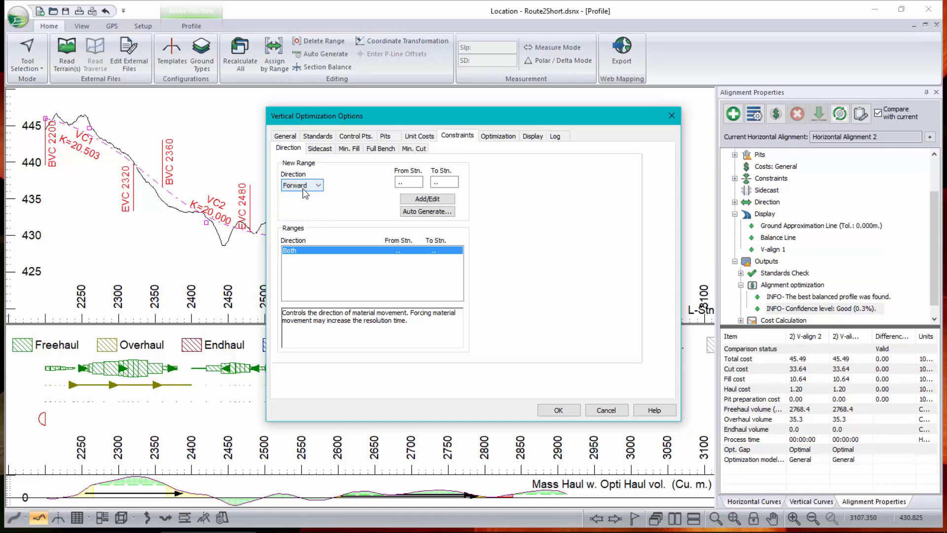
{"action": "left_click", "coordinate": [433, 210]}
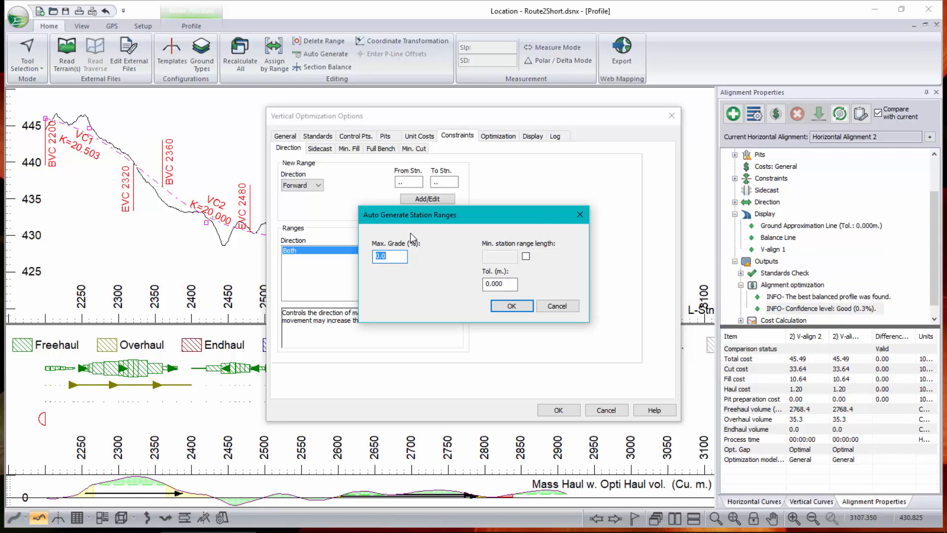
{"action": "type", "text": "5"}
{"action": "left_click", "coordinate": [516, 306]}
{"action": "left_click", "coordinate": [317, 258]}
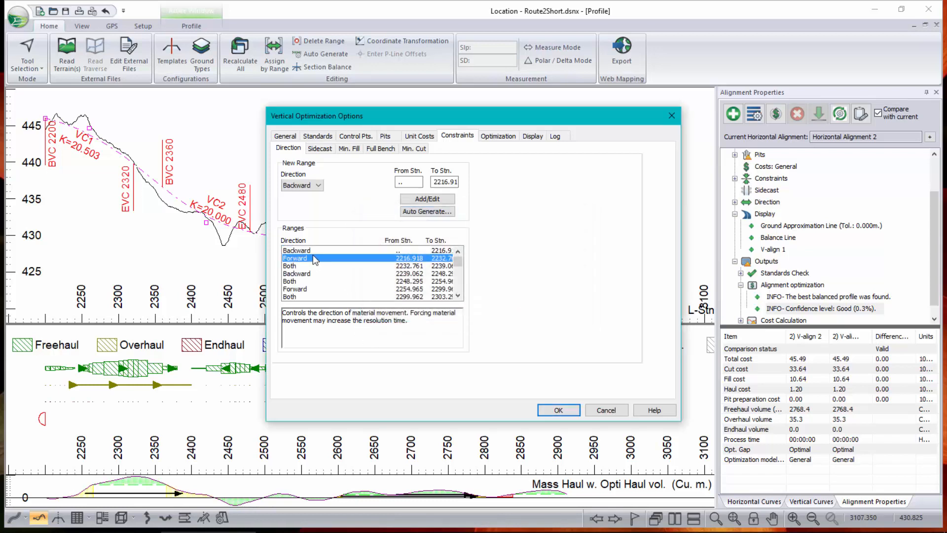
{"action": "left_click", "coordinate": [307, 267]}
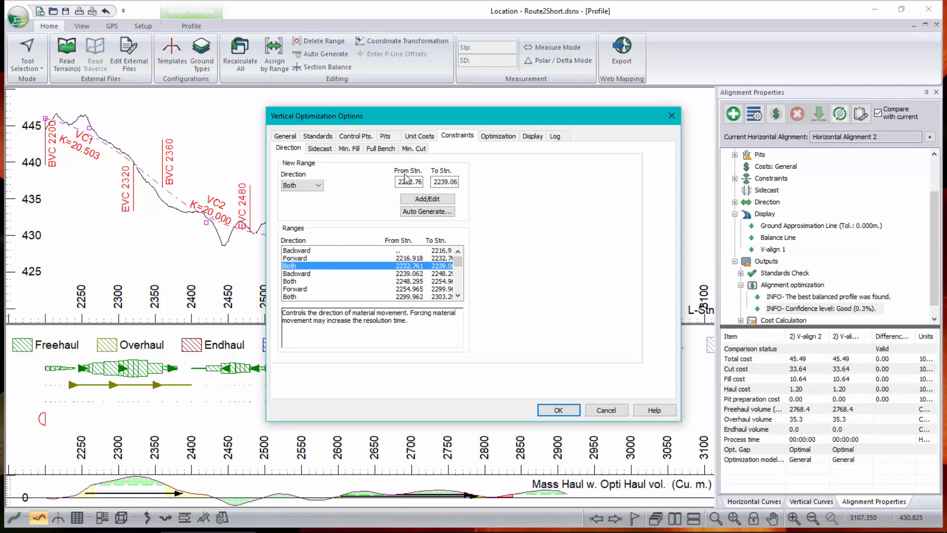
Turn off the default solver, review the solver choices keeping CPLEX (fastest), and discard the optimization option changes
{"action": "left_click", "coordinate": [499, 136]}
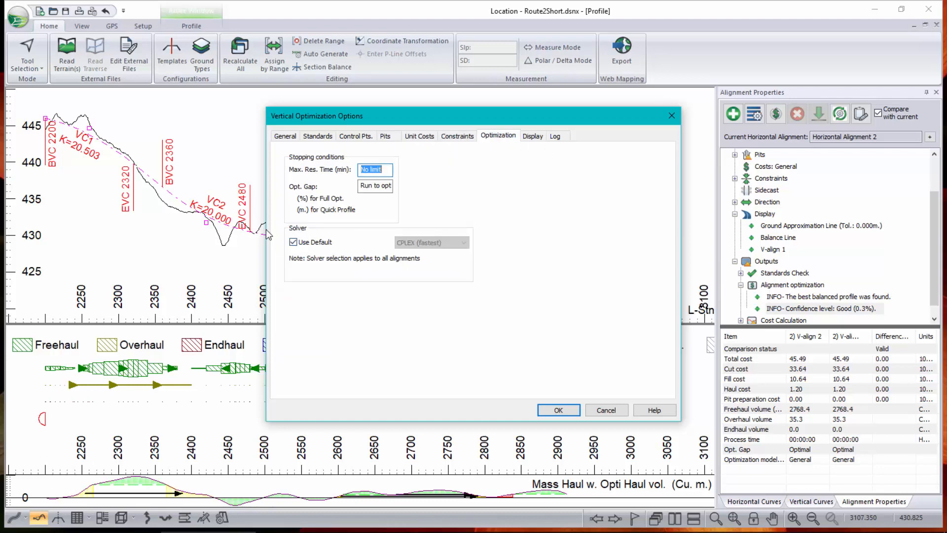
{"action": "left_click", "coordinate": [294, 242]}
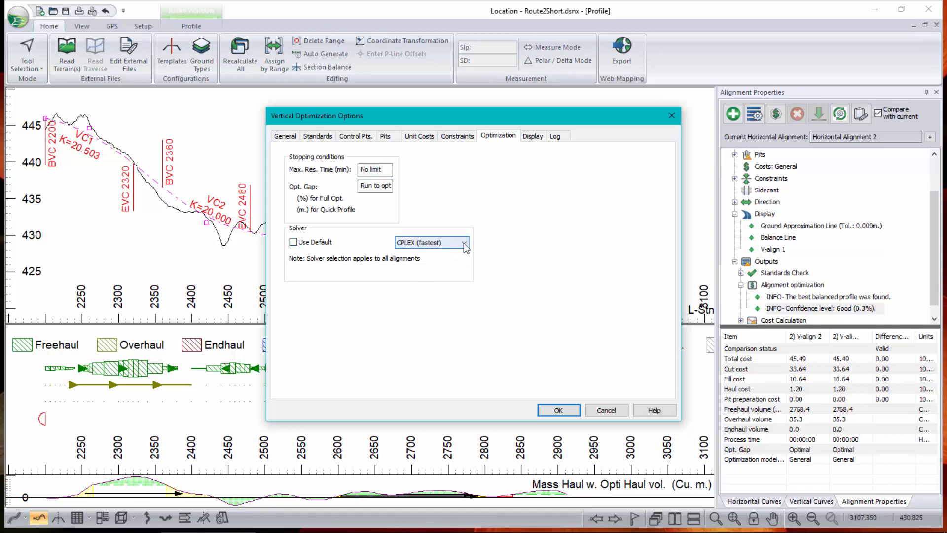
{"action": "left_click", "coordinate": [425, 242]}
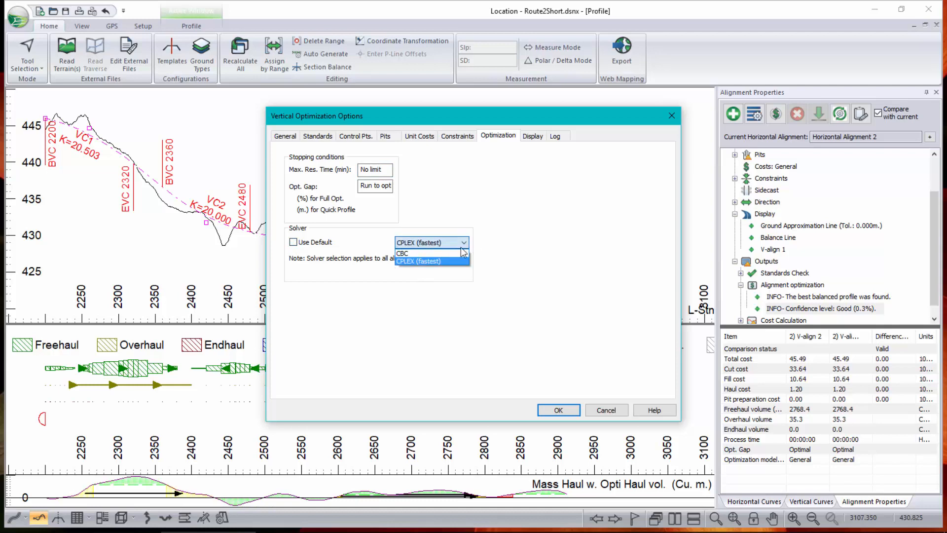
{"action": "left_click", "coordinate": [428, 261]}
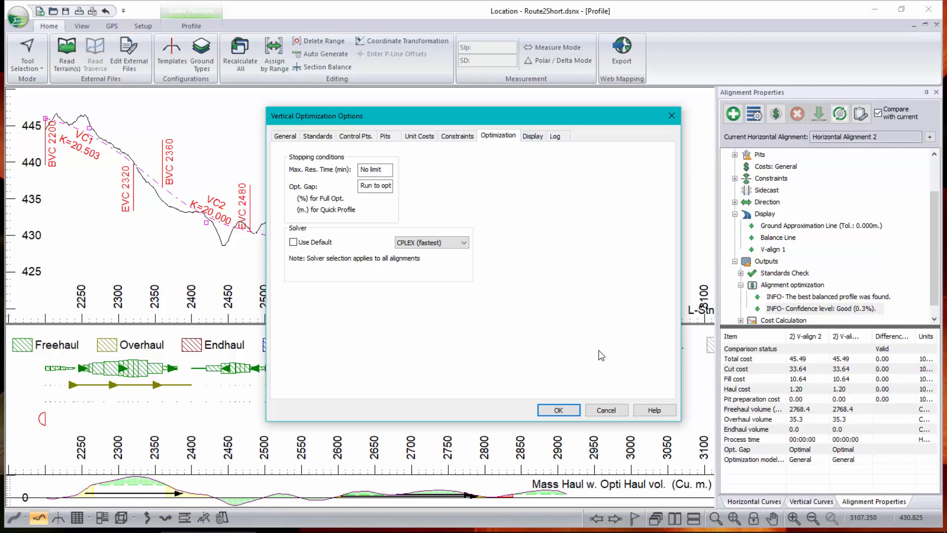
{"action": "left_click", "coordinate": [602, 406]}
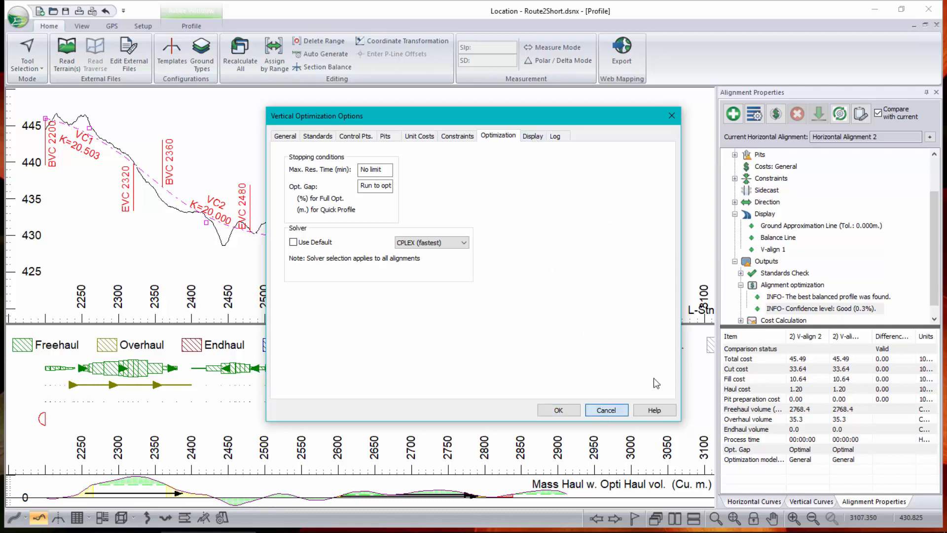
{"action": "left_click", "coordinate": [624, 411]}
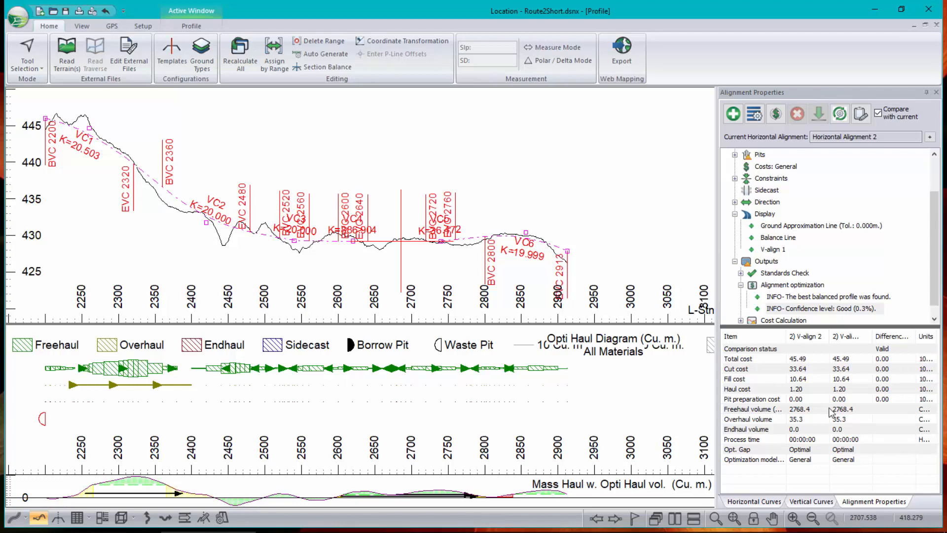
View the process control options for running the optimization and cancel without processing
{"action": "left_click", "coordinate": [844, 118]}
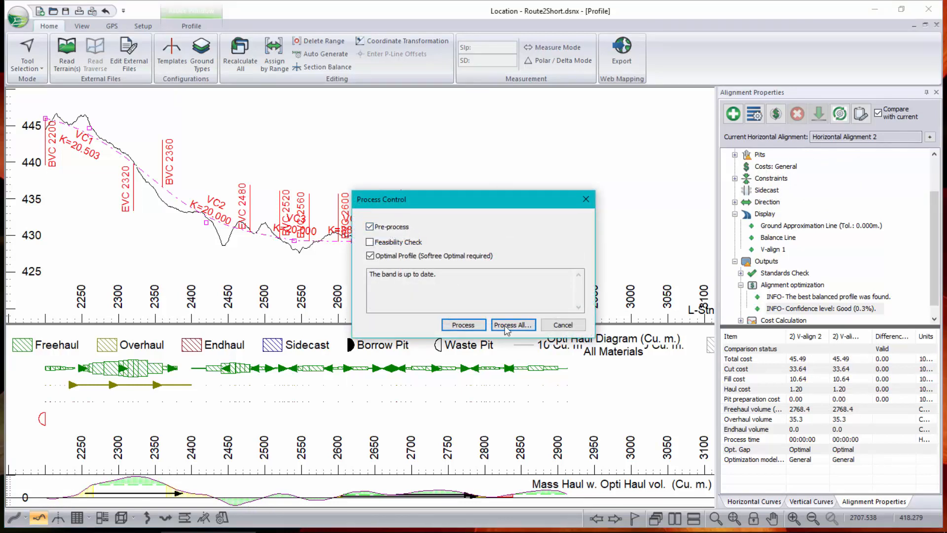
{"action": "left_click", "coordinate": [563, 326]}
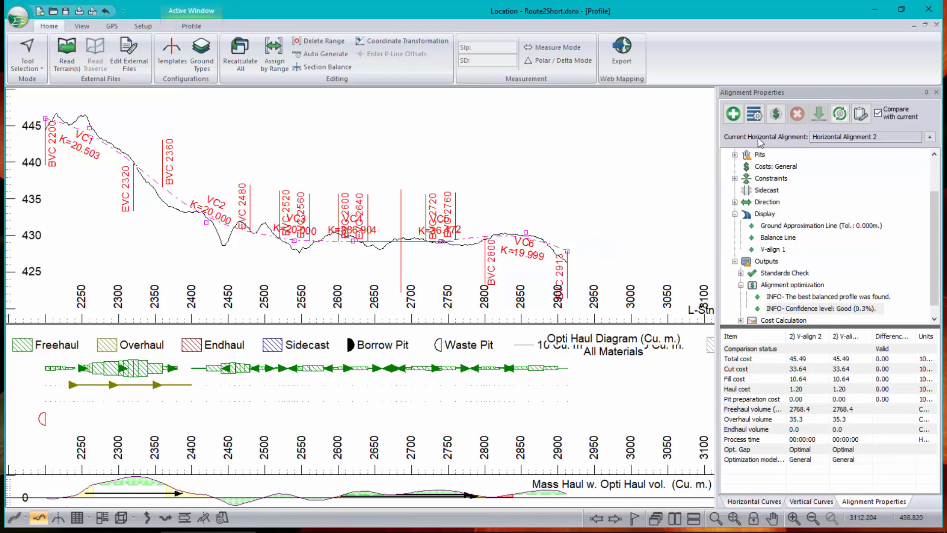
Open the vertical optimization options for V-align 2 and review the general settings, particularly the spacing of the sampled sections
{"action": "left_click", "coordinate": [754, 114]}
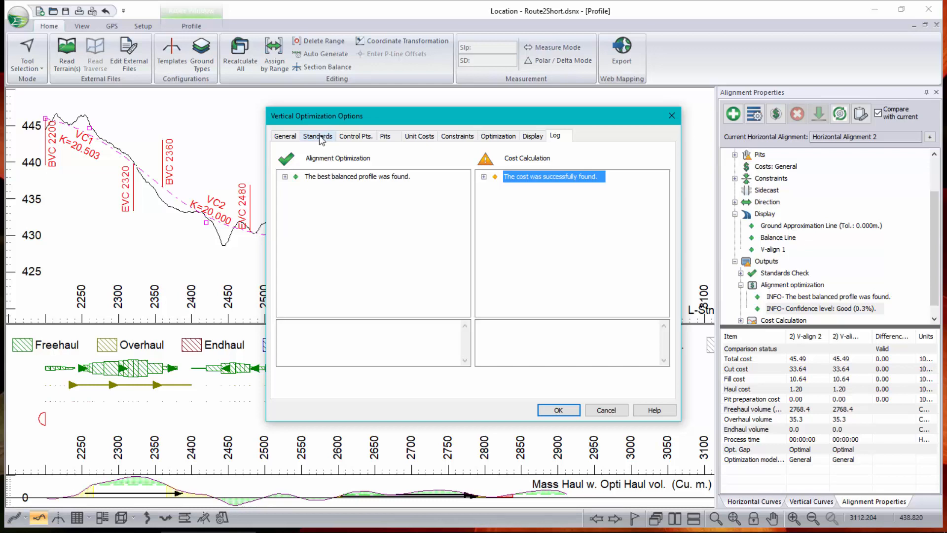
{"action": "left_click", "coordinate": [285, 136]}
{"action": "double_click", "coordinate": [493, 223]}
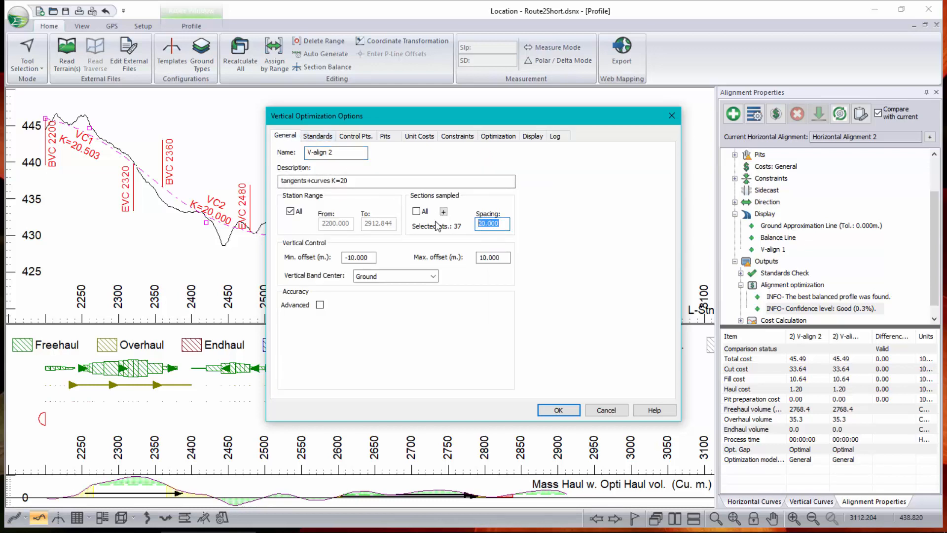
{"action": "left_click", "coordinate": [607, 410]}
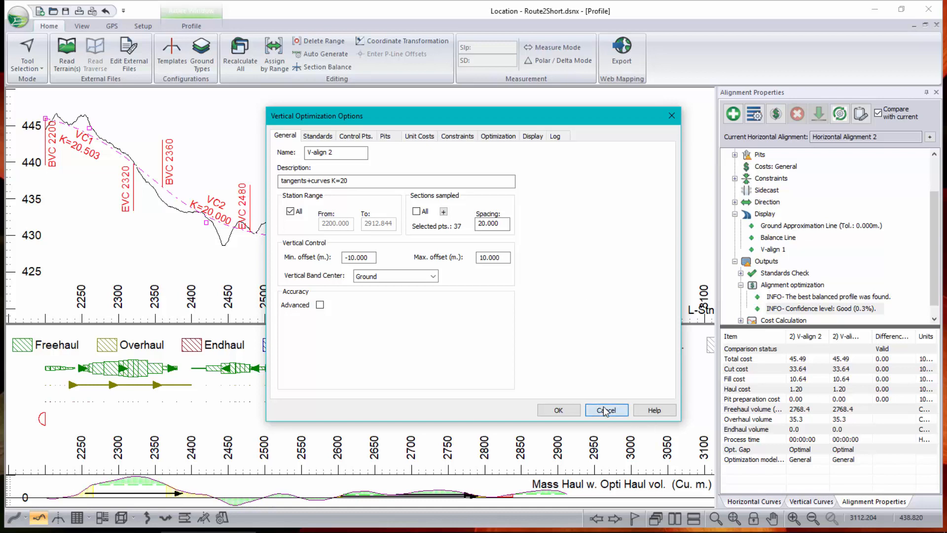
Review the available curve and tangent alignment types in the standards, keeping Curves and tangents [Slow], and discard the options
{"action": "left_click", "coordinate": [317, 136]}
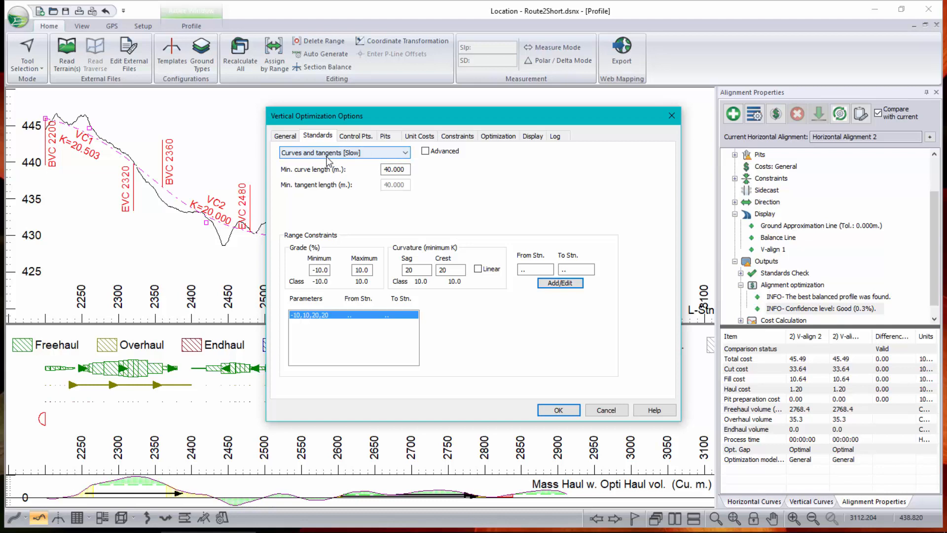
{"action": "left_click", "coordinate": [327, 156]}
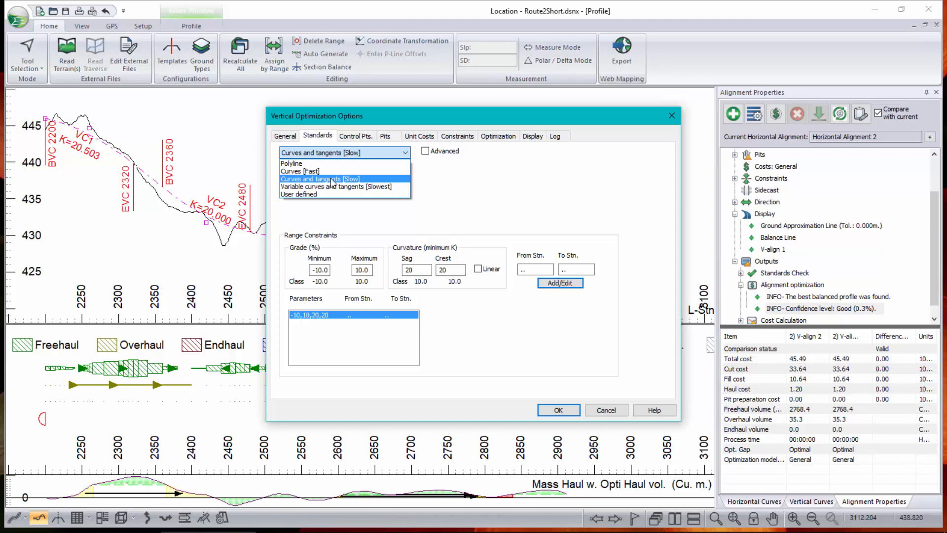
{"action": "left_click", "coordinate": [612, 414]}
{"action": "left_click", "coordinate": [612, 414]}
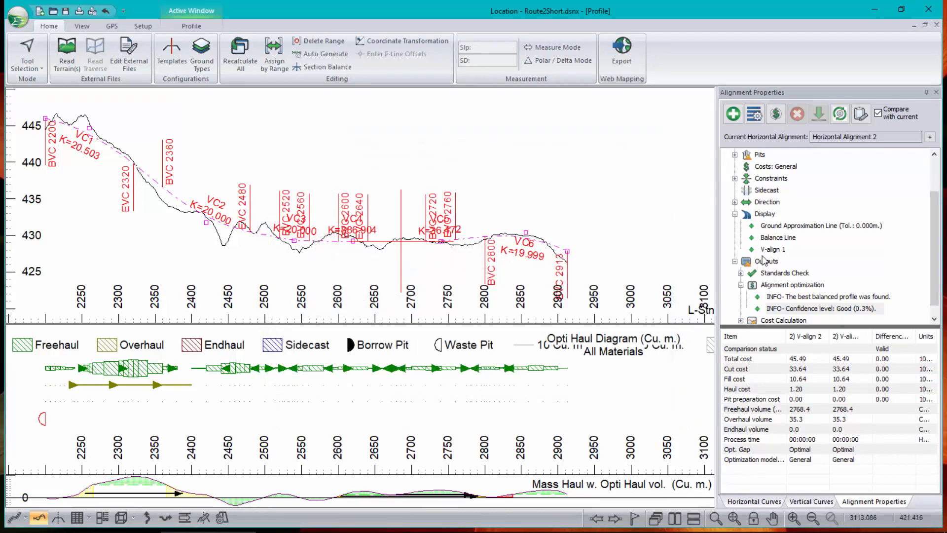
Show V-align 2's constraints on the profile, run a feasibility check on the alignment, and close the optimization log
{"action": "left_click", "coordinate": [771, 178]}
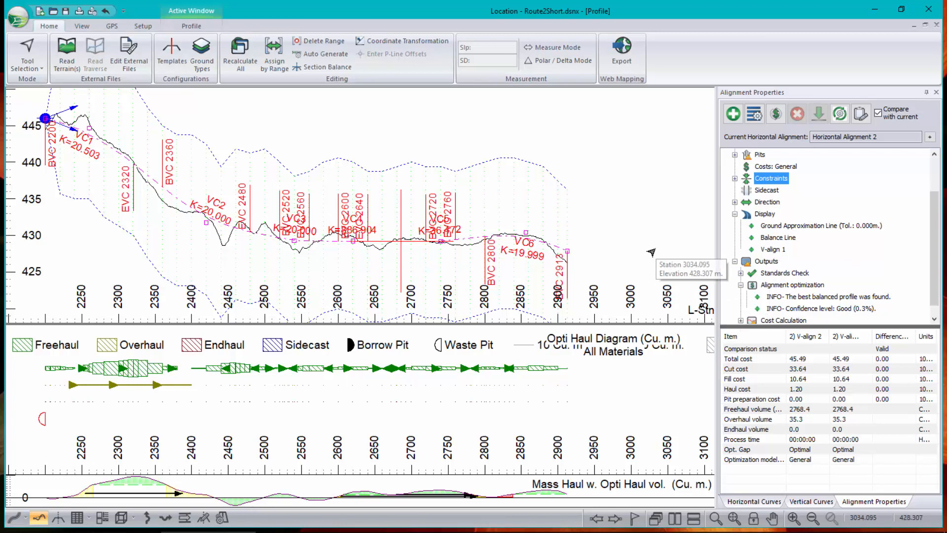
{"action": "left_click", "coordinate": [755, 114]}
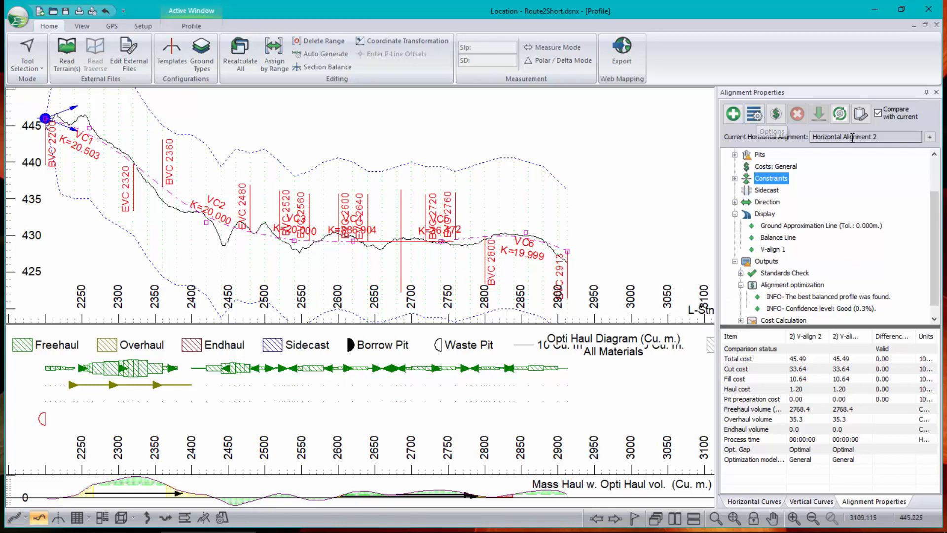
{"action": "right_click", "coordinate": [769, 166]}
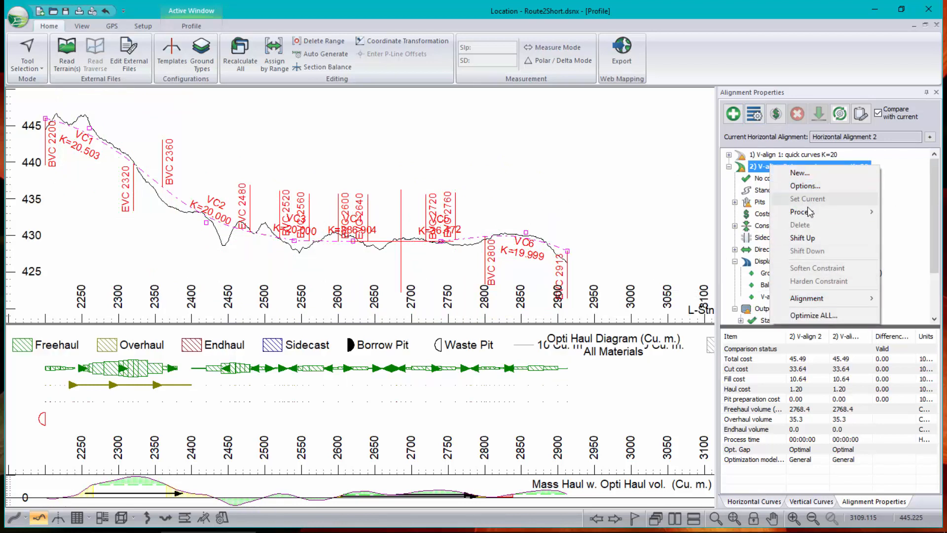
{"action": "mouse_move", "coordinate": [805, 212]}
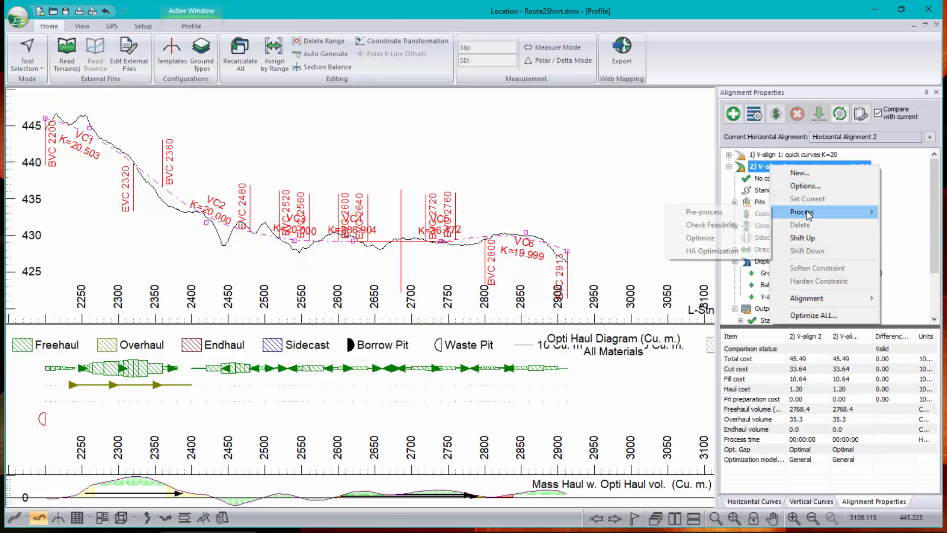
{"action": "left_click", "coordinate": [698, 225]}
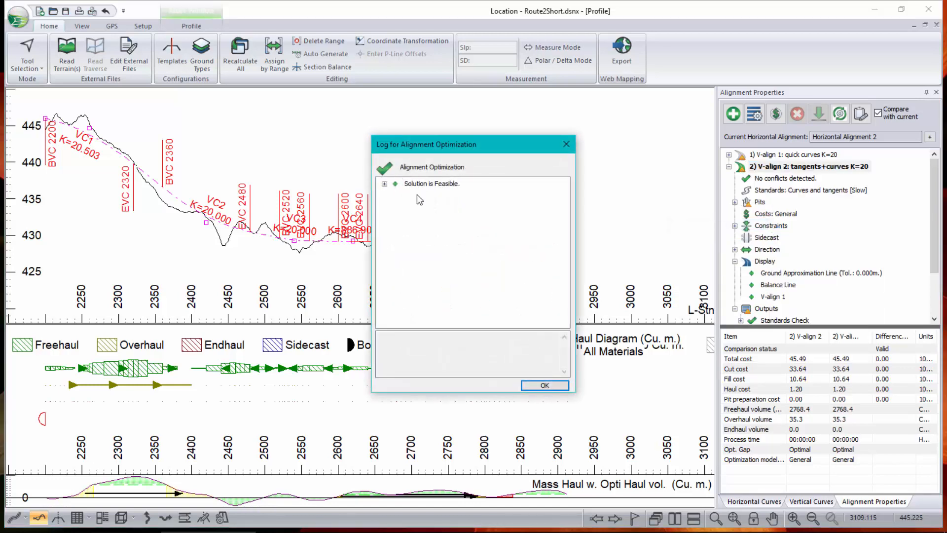
{"action": "left_click", "coordinate": [553, 386]}
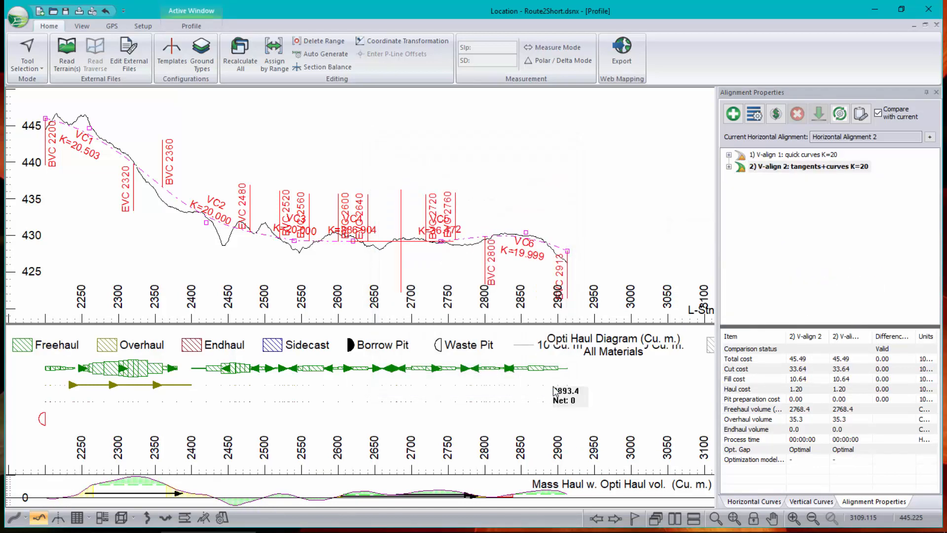